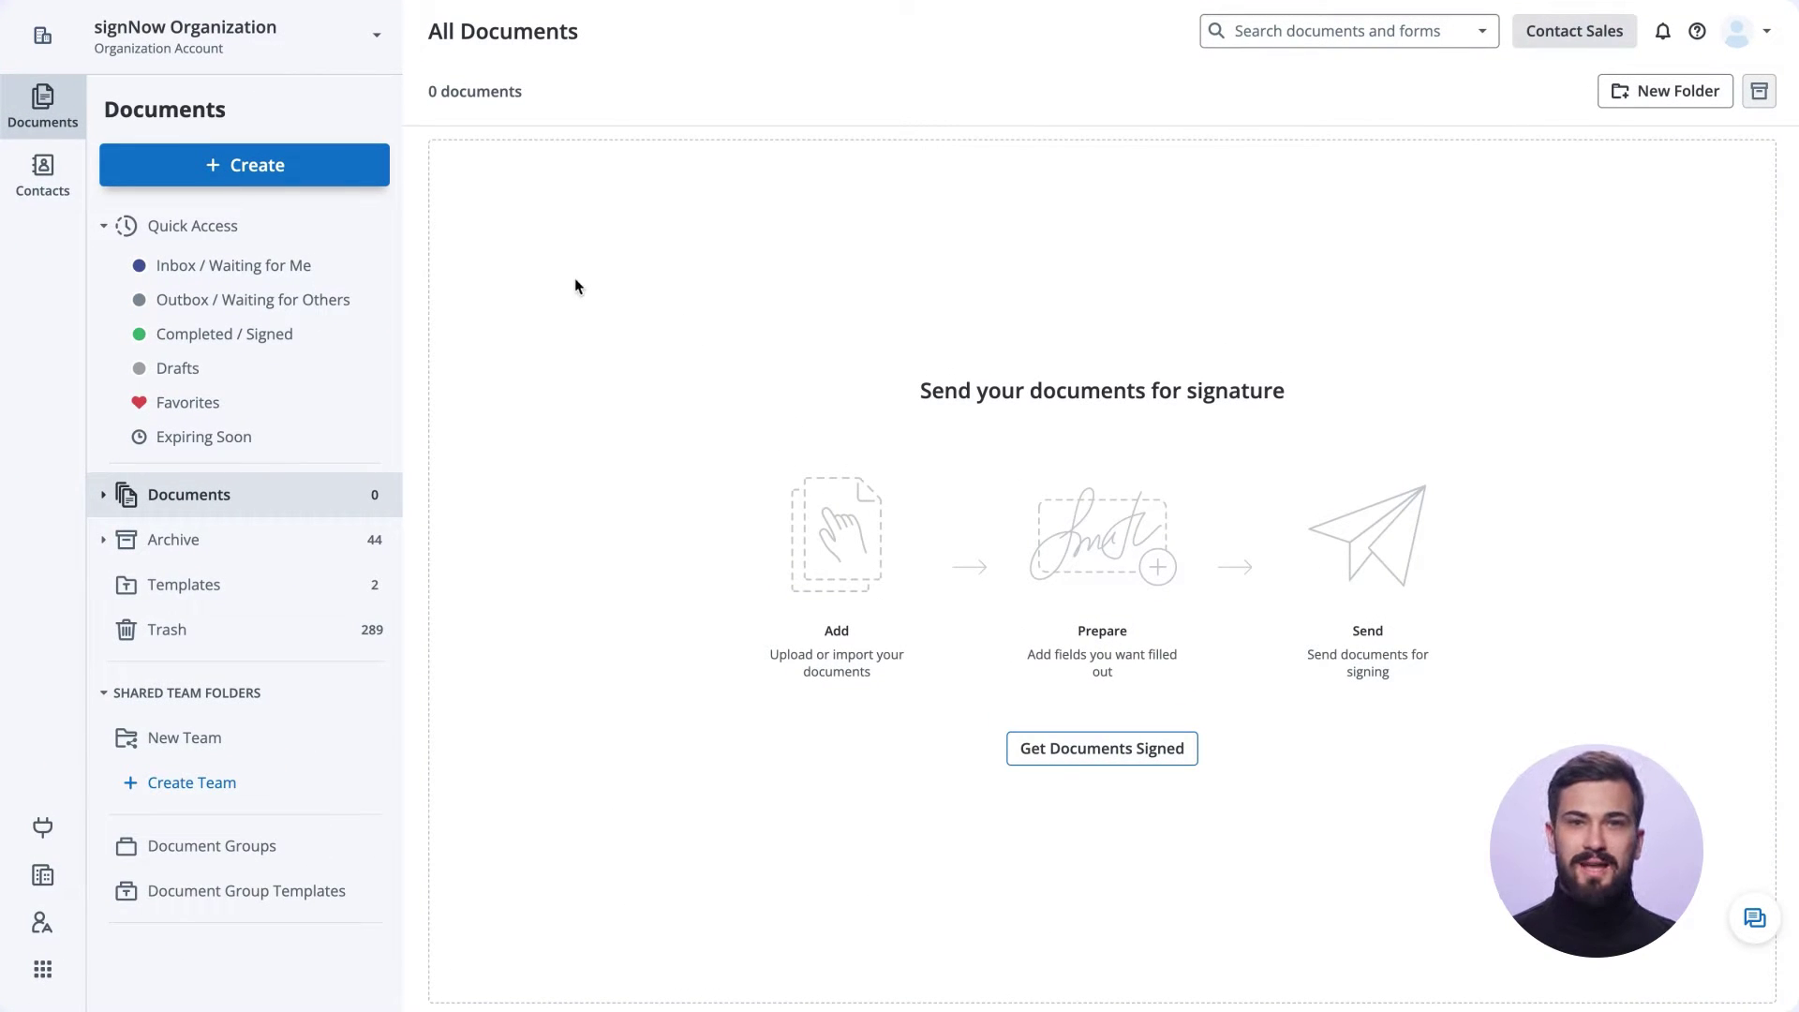
Upload Two Party NDA.pdf from the computer through Create > Document > Upload.
click(301, 169)
mouse_move(454, 233)
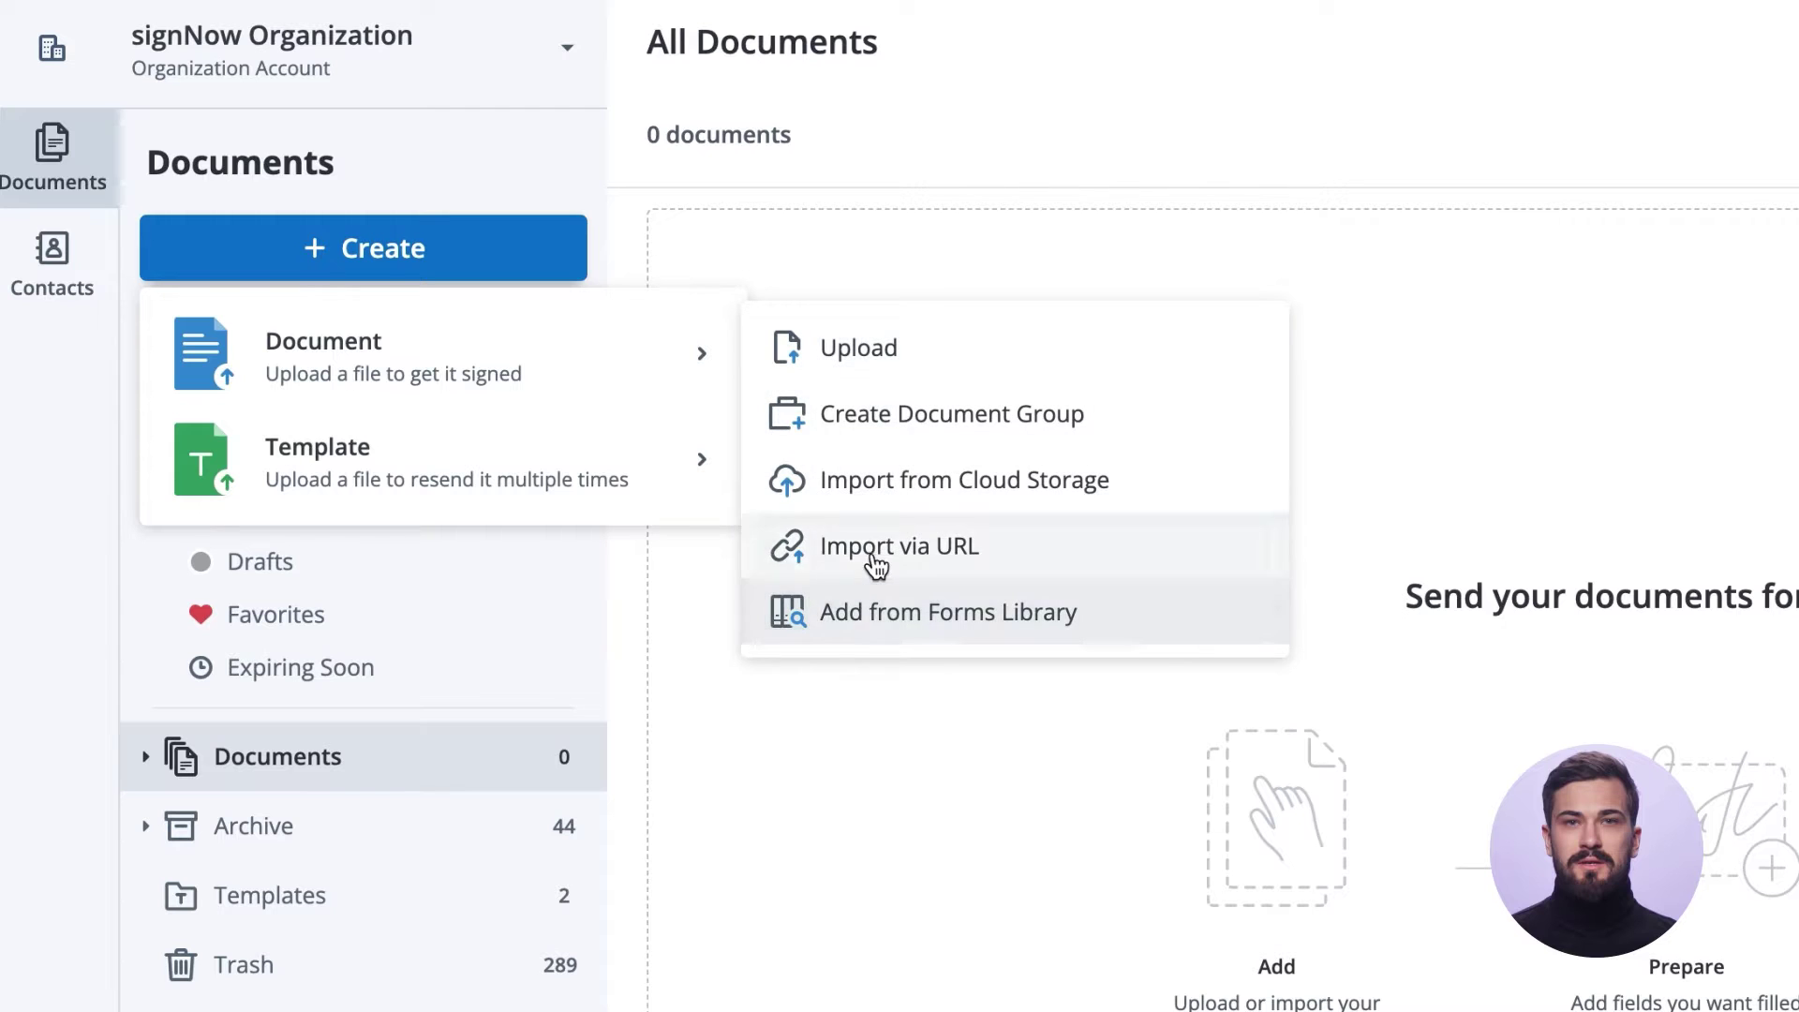
click(869, 361)
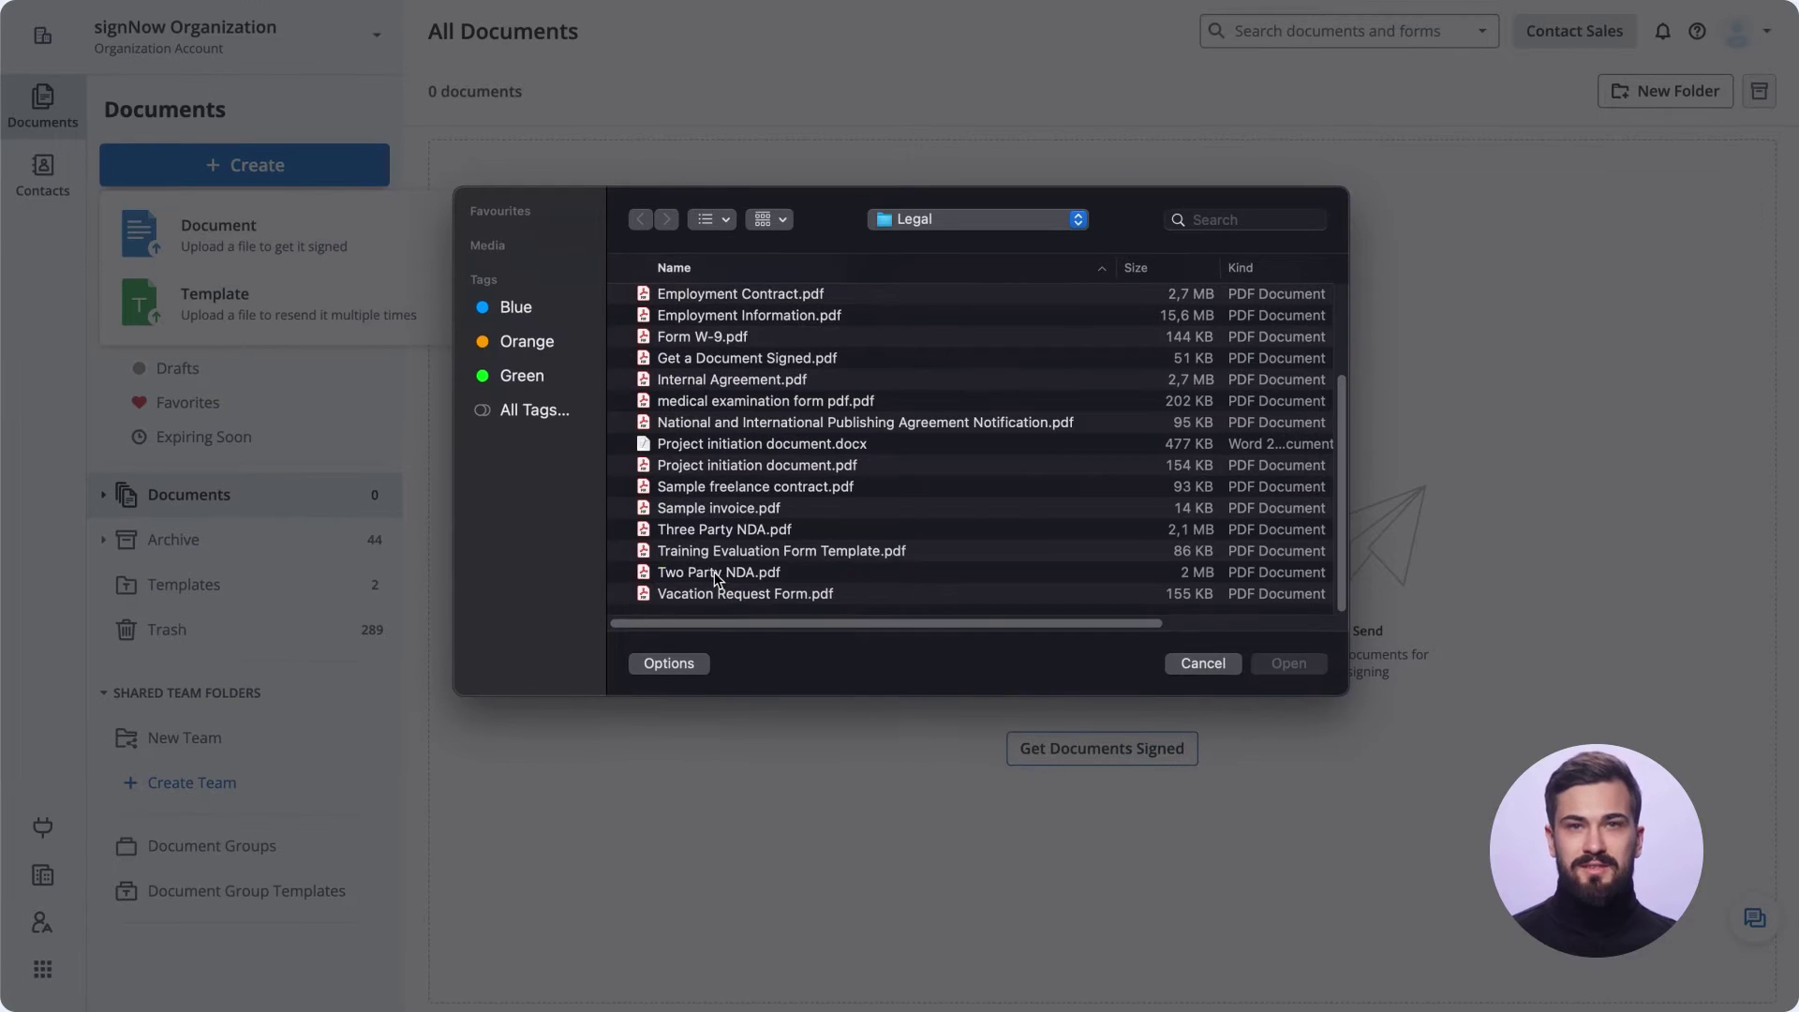
double_click(1087, 880)
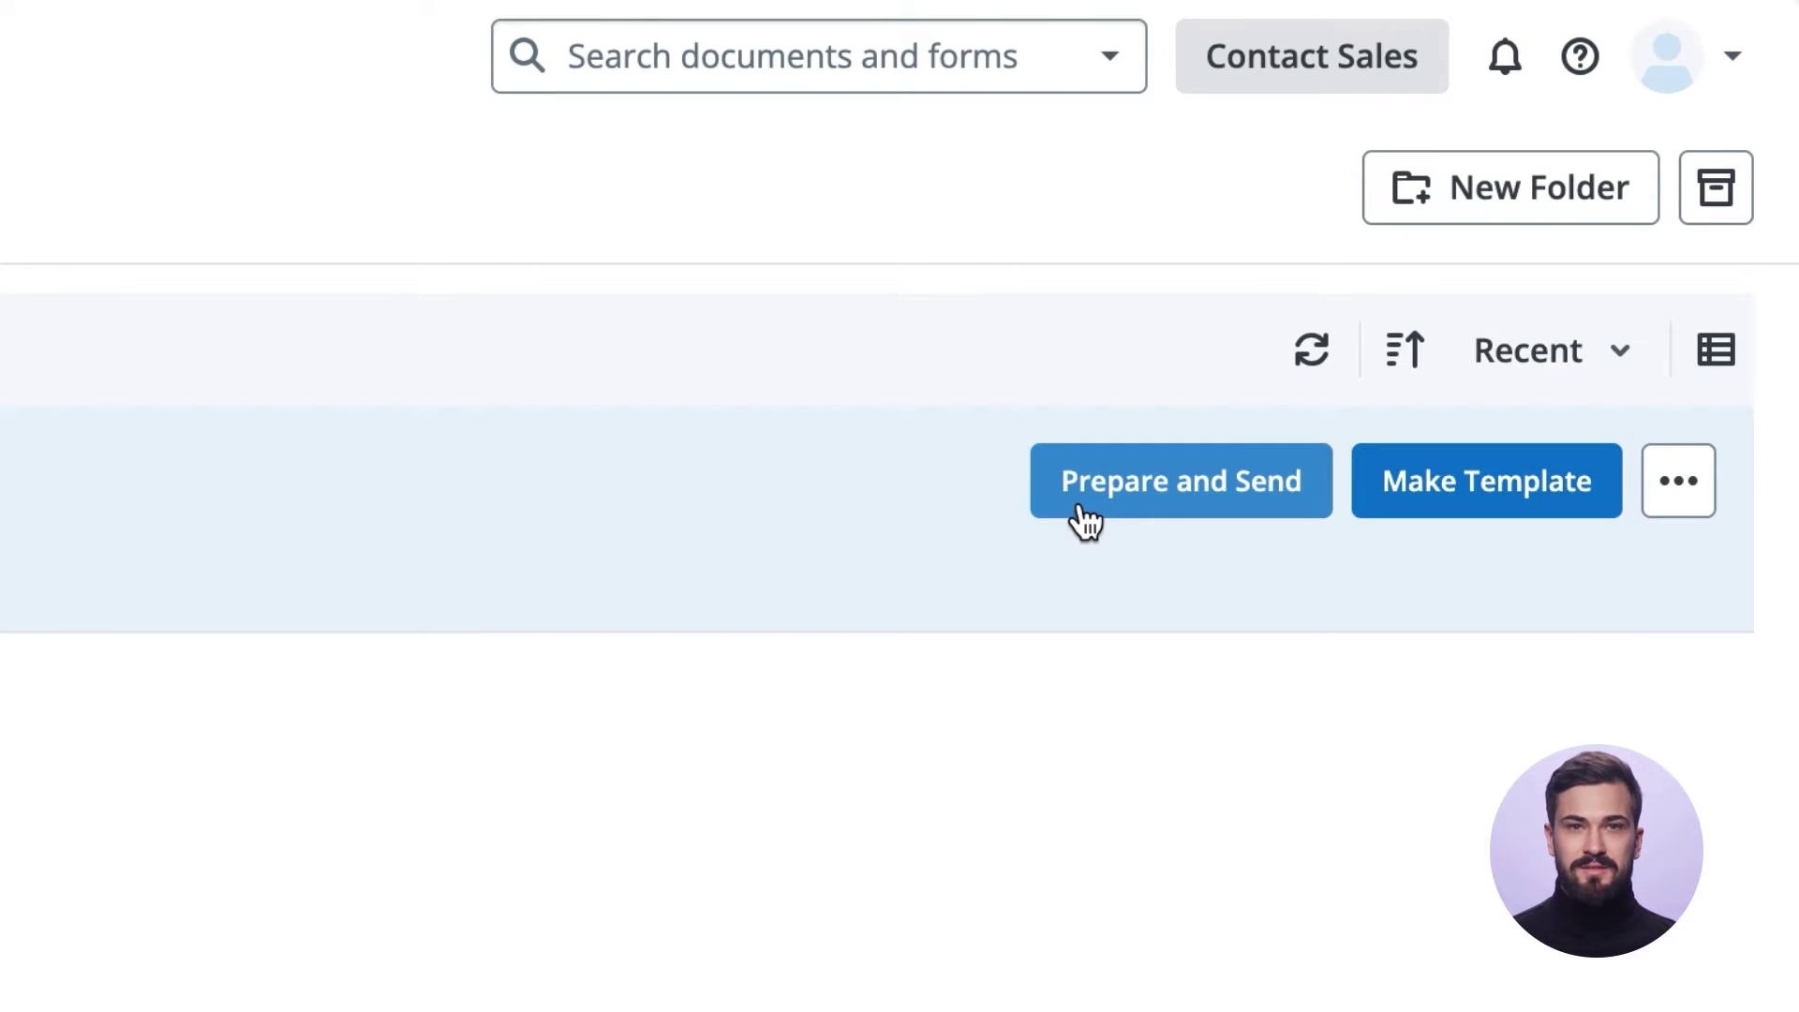
Prepare the NDA with recipients Employee and Head Of Department, each given an e-mail address, and save.
click(1080, 511)
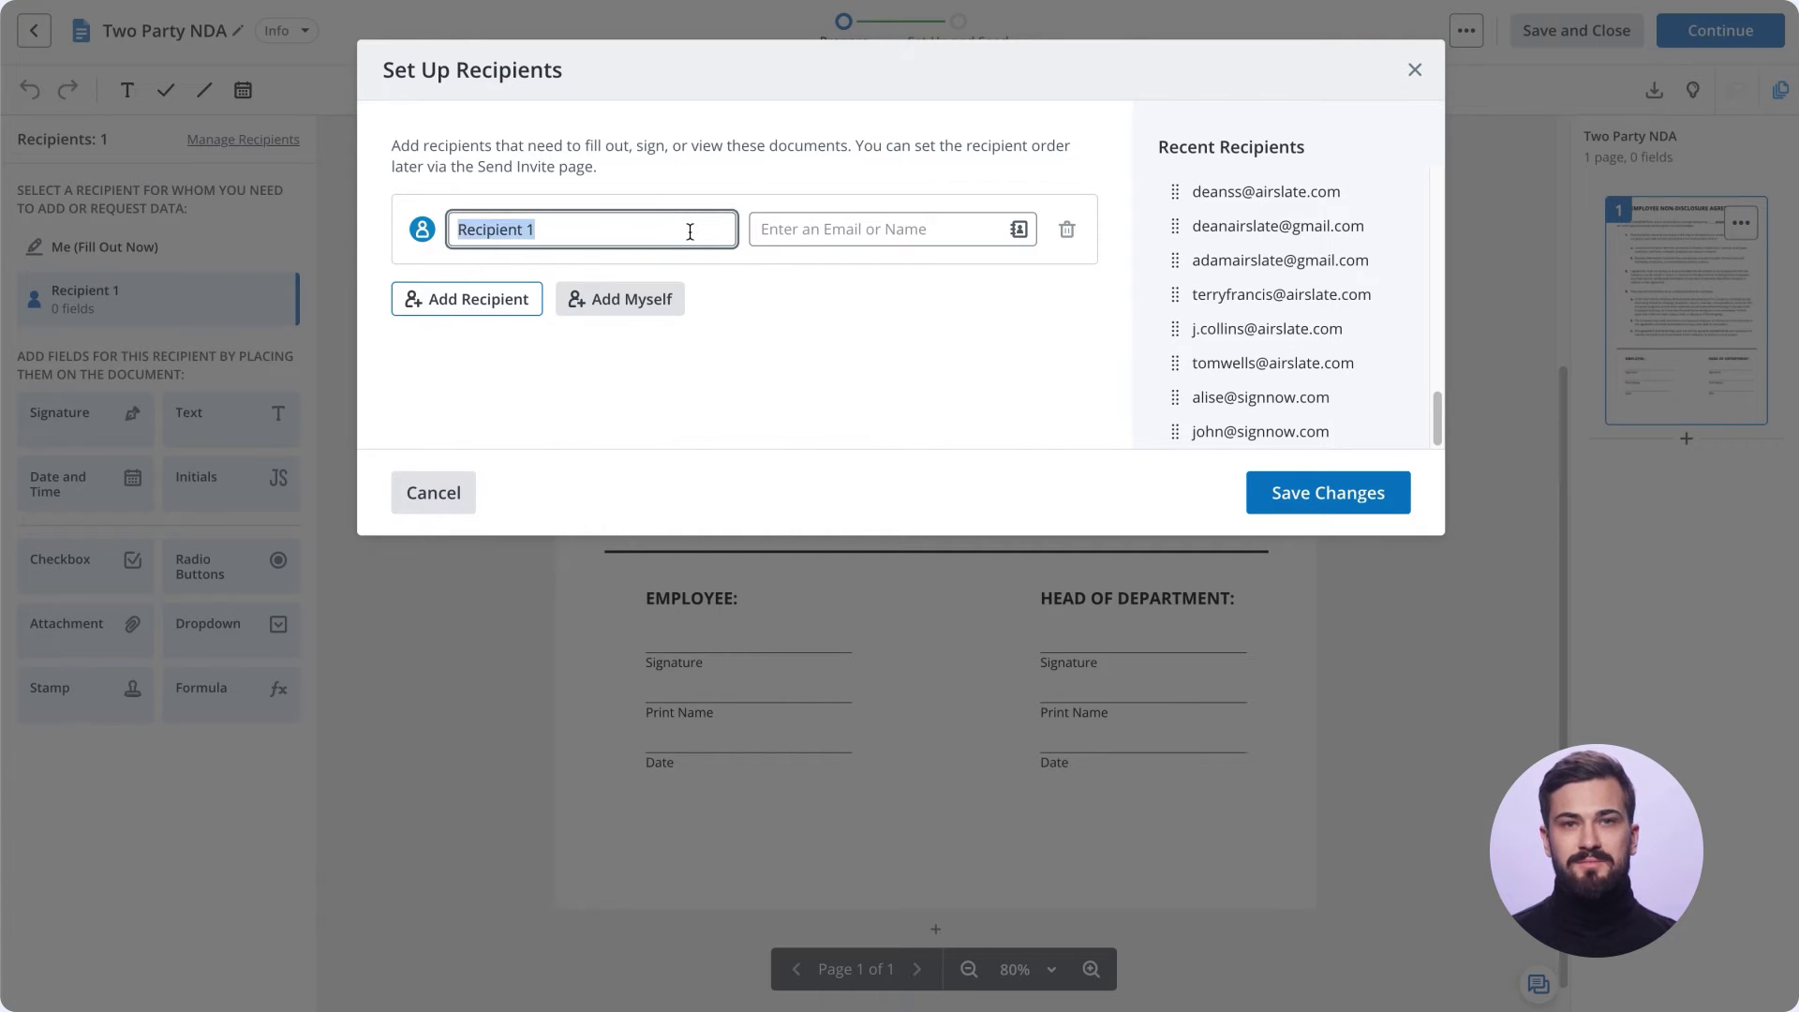
text(Employee)
click(892, 229)
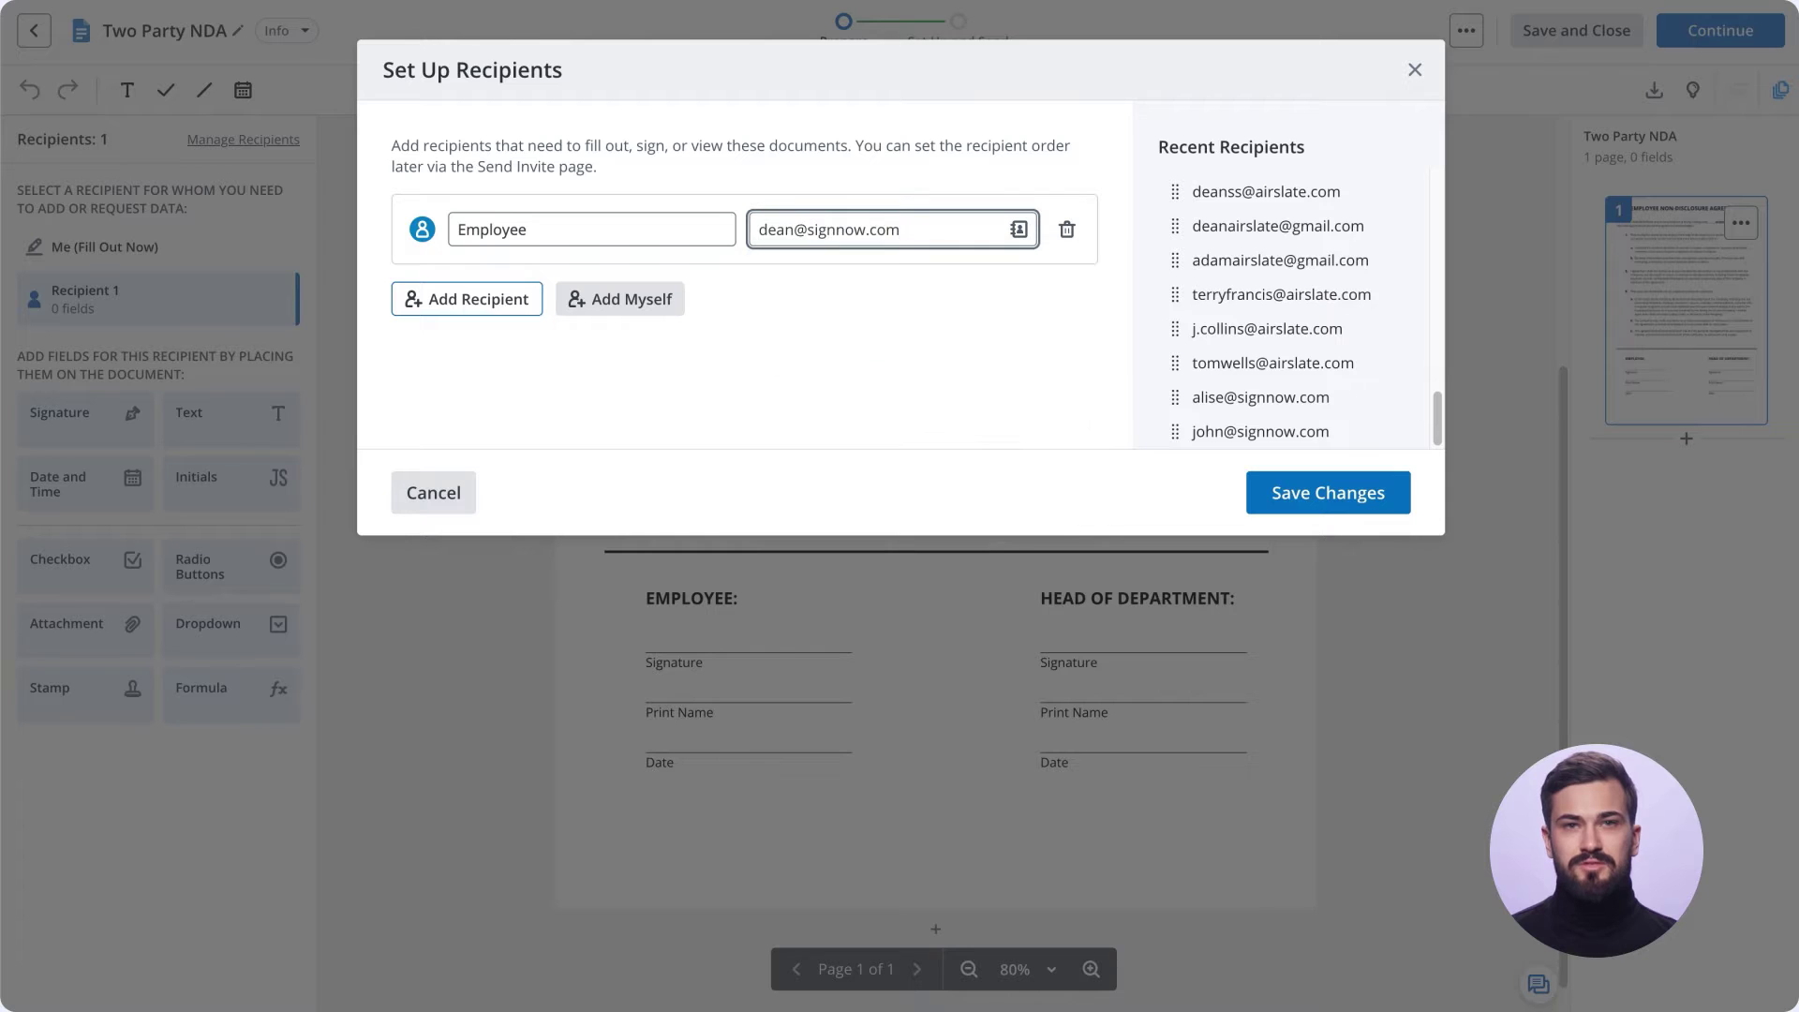
click(521, 297)
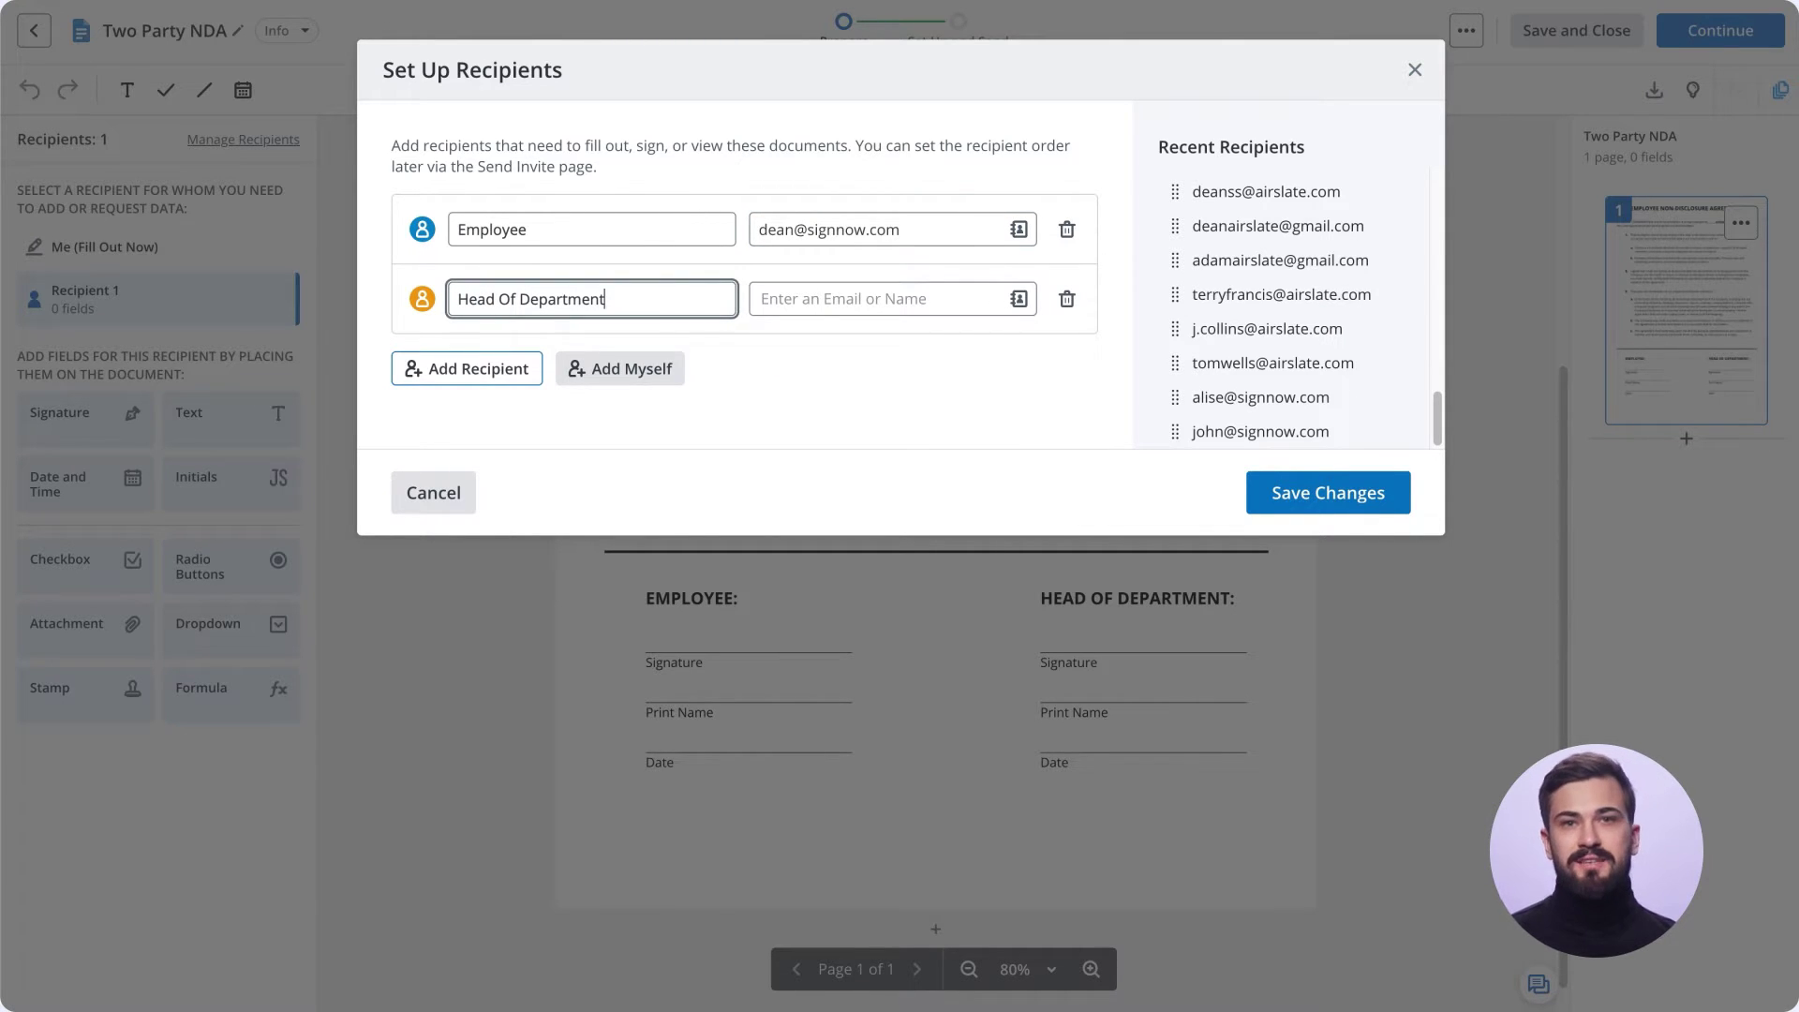
click(892, 299)
click(1324, 493)
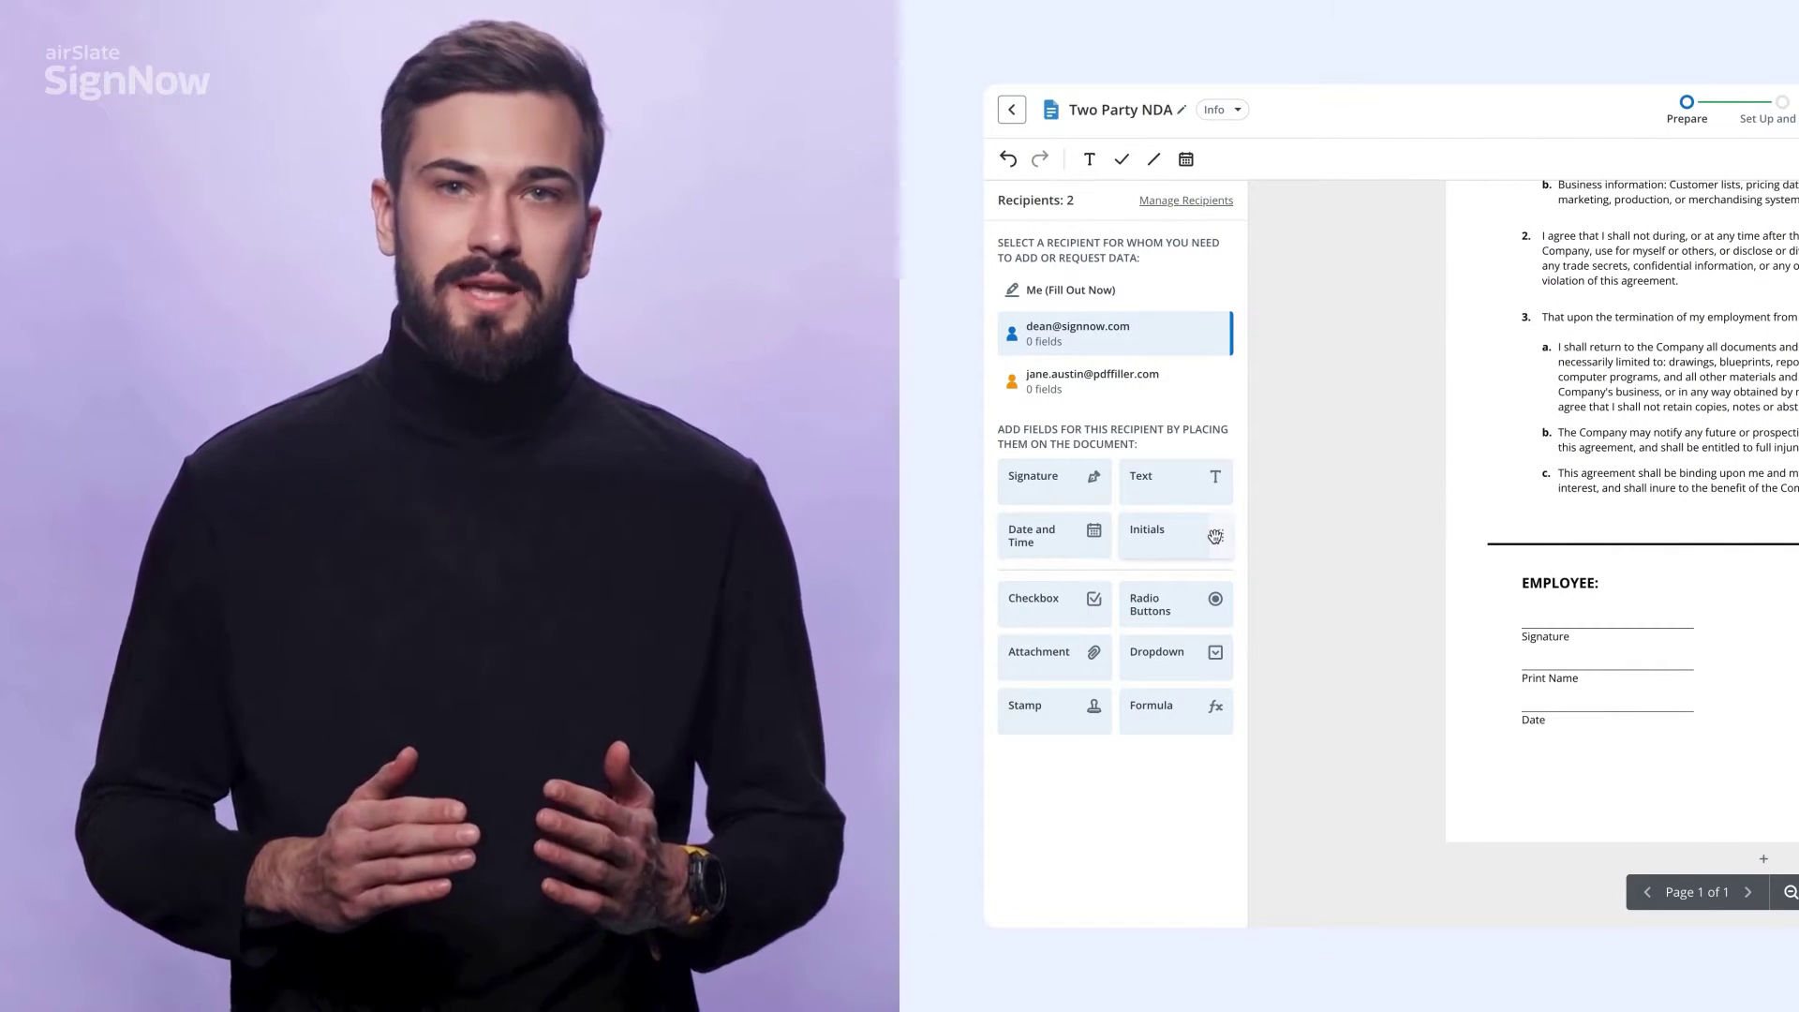
Place signature, print-name text and date fields on the Employee's signature block.
click(1205, 297)
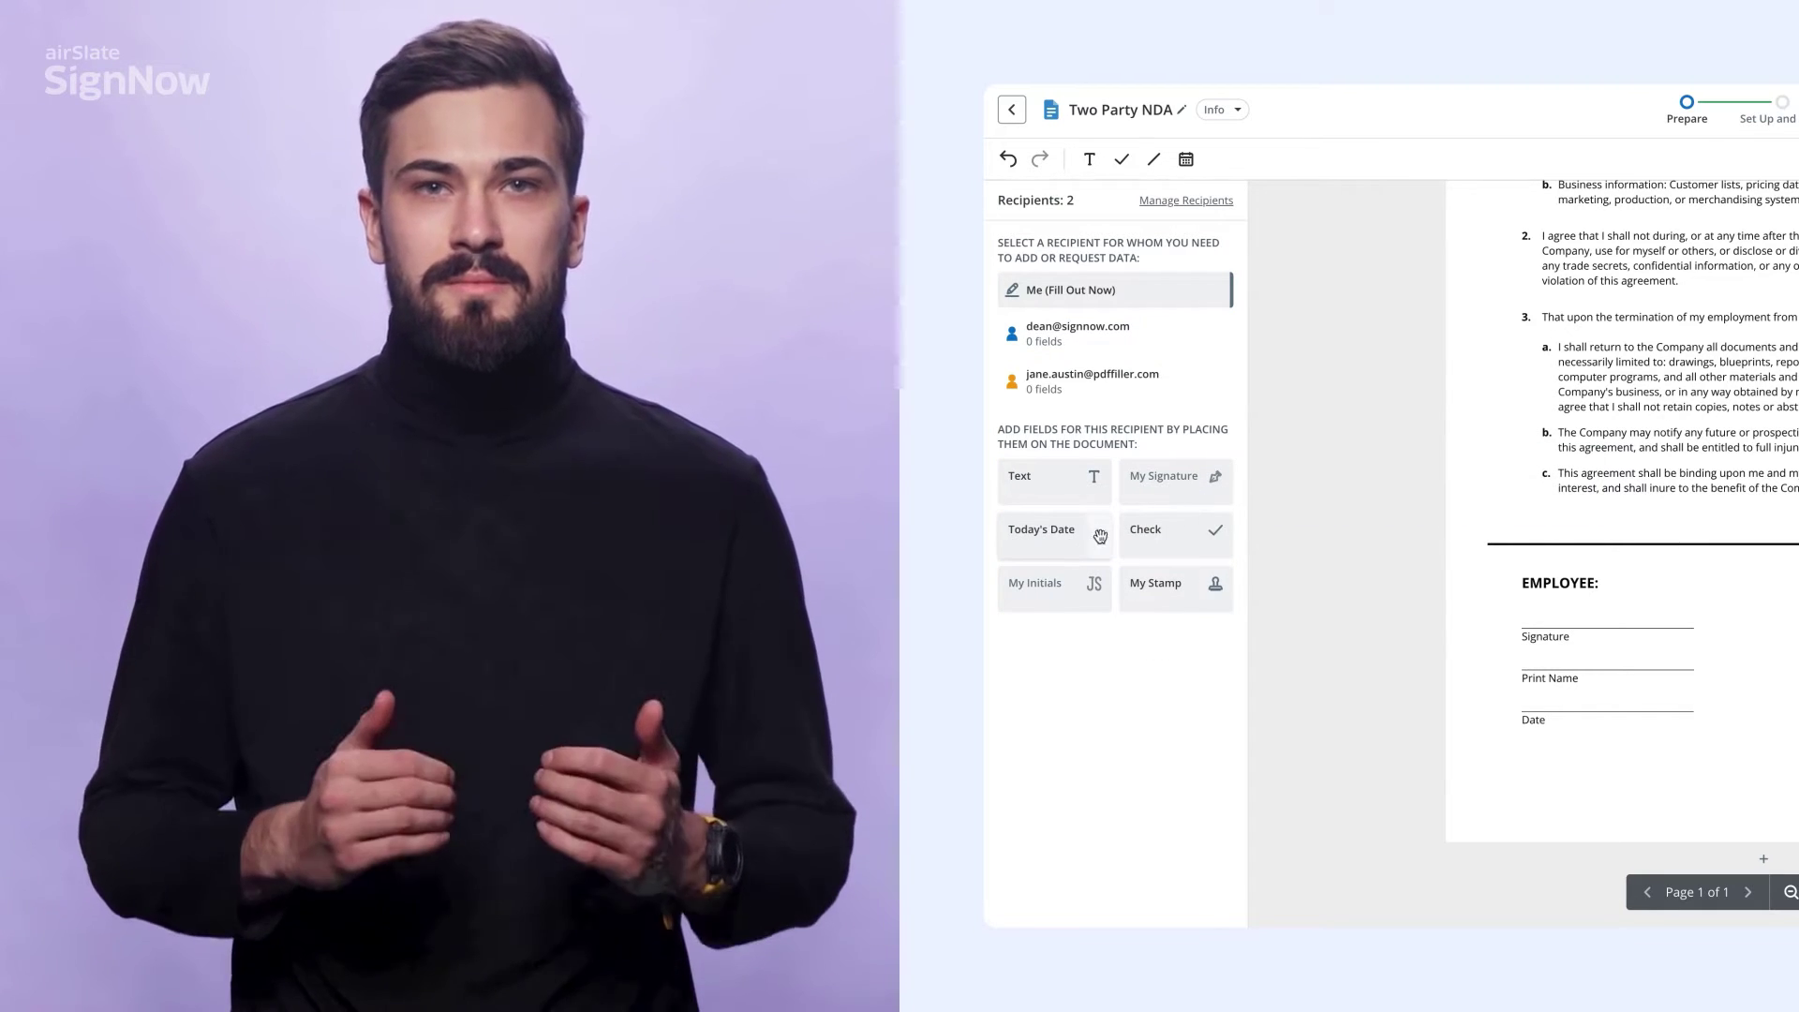
click(1216, 334)
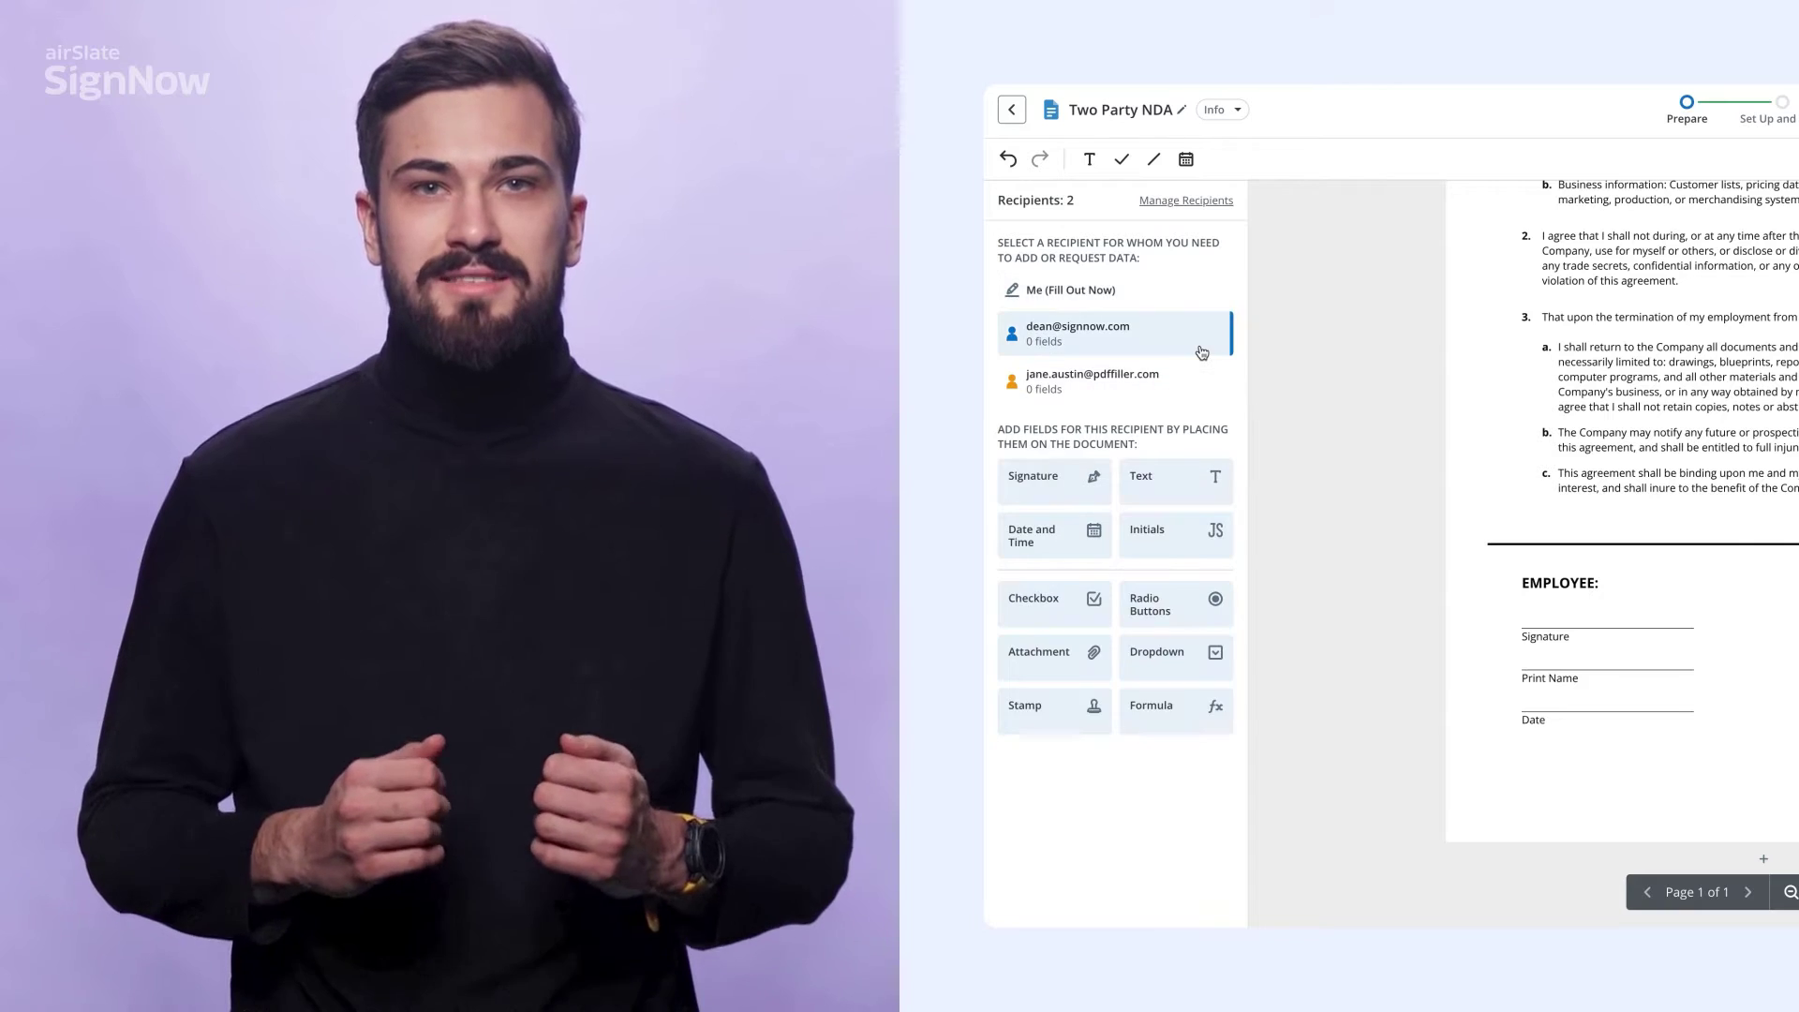
mouse_move(1040, 480)
mouse_down()
mouse_move(1218, 476)
mouse_move(1447, 560)
mouse_move(1519, 563)
mouse_up()
drag(639, 570, 640, 572)
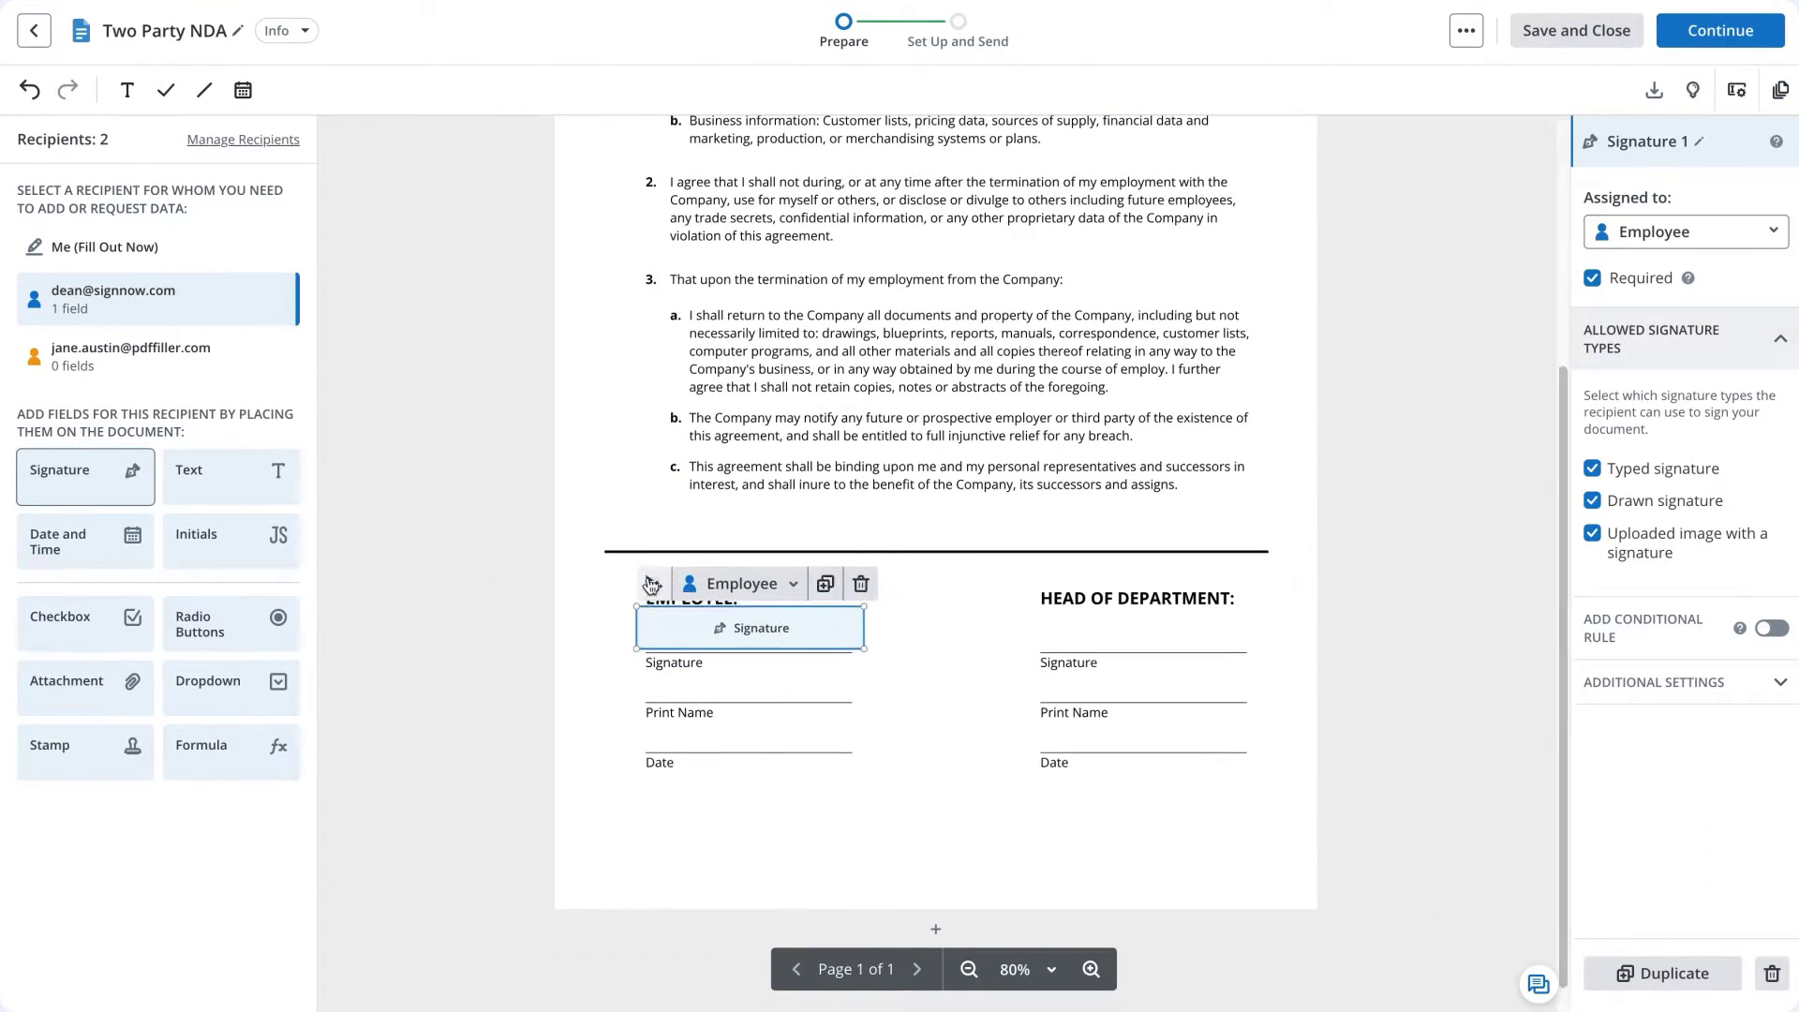
mouse_move(230, 476)
mouse_down()
mouse_move(515, 578)
mouse_move(543, 656)
mouse_up()
drag(85, 542, 511, 721)
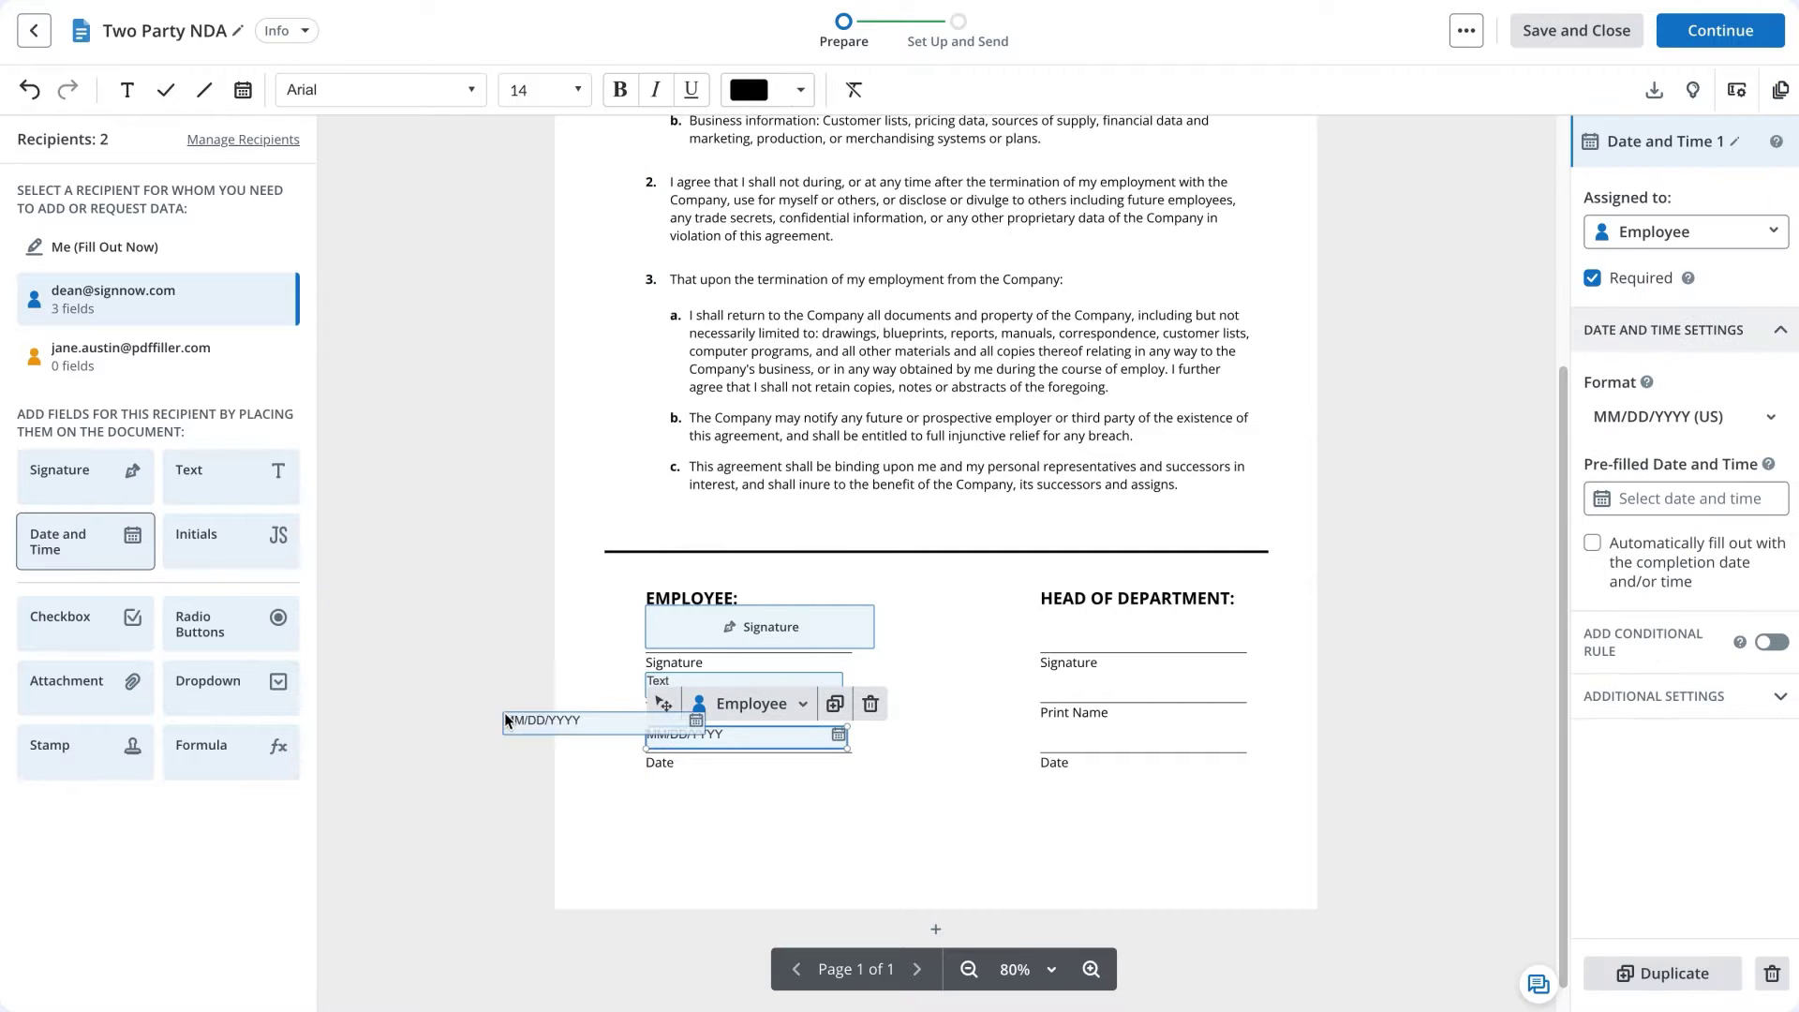
Add a signature field under HEAD OF DEPARTMENT for the second recipient.
click(131, 356)
drag(84, 476, 1050, 619)
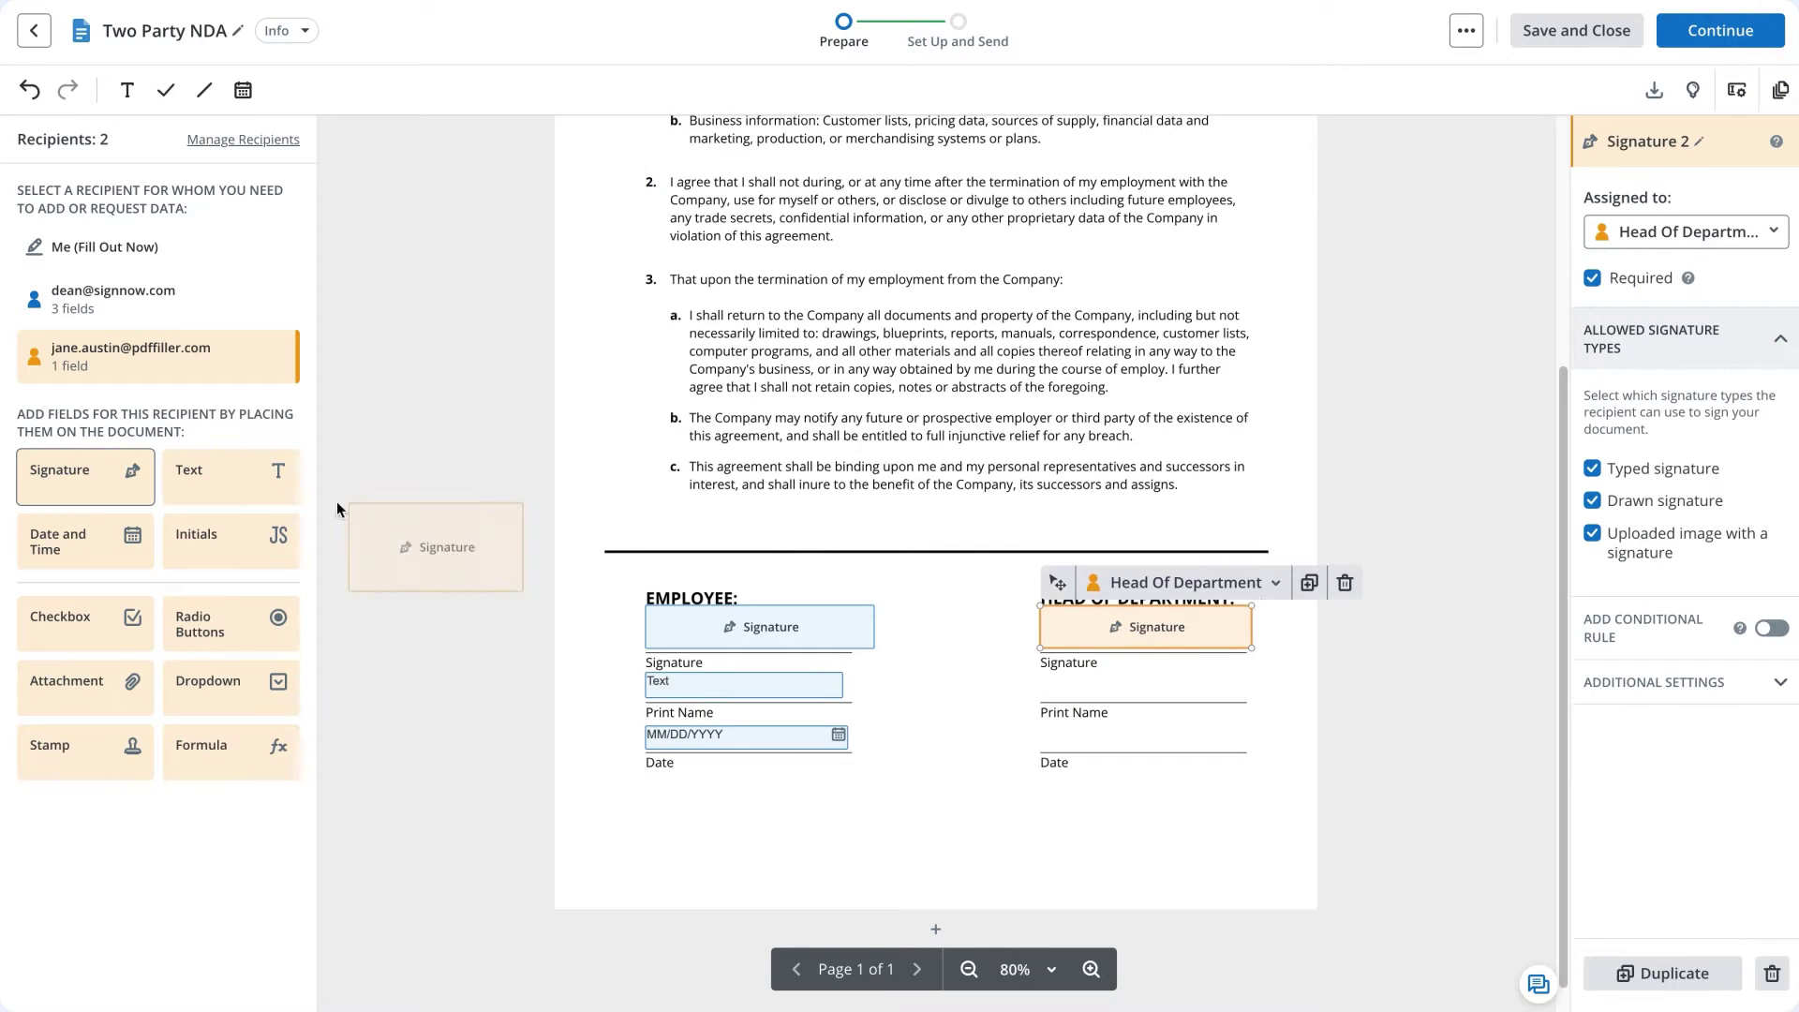
click(1358, 697)
Review the Employee's text field validation options, leaving validation at None.
click(821, 696)
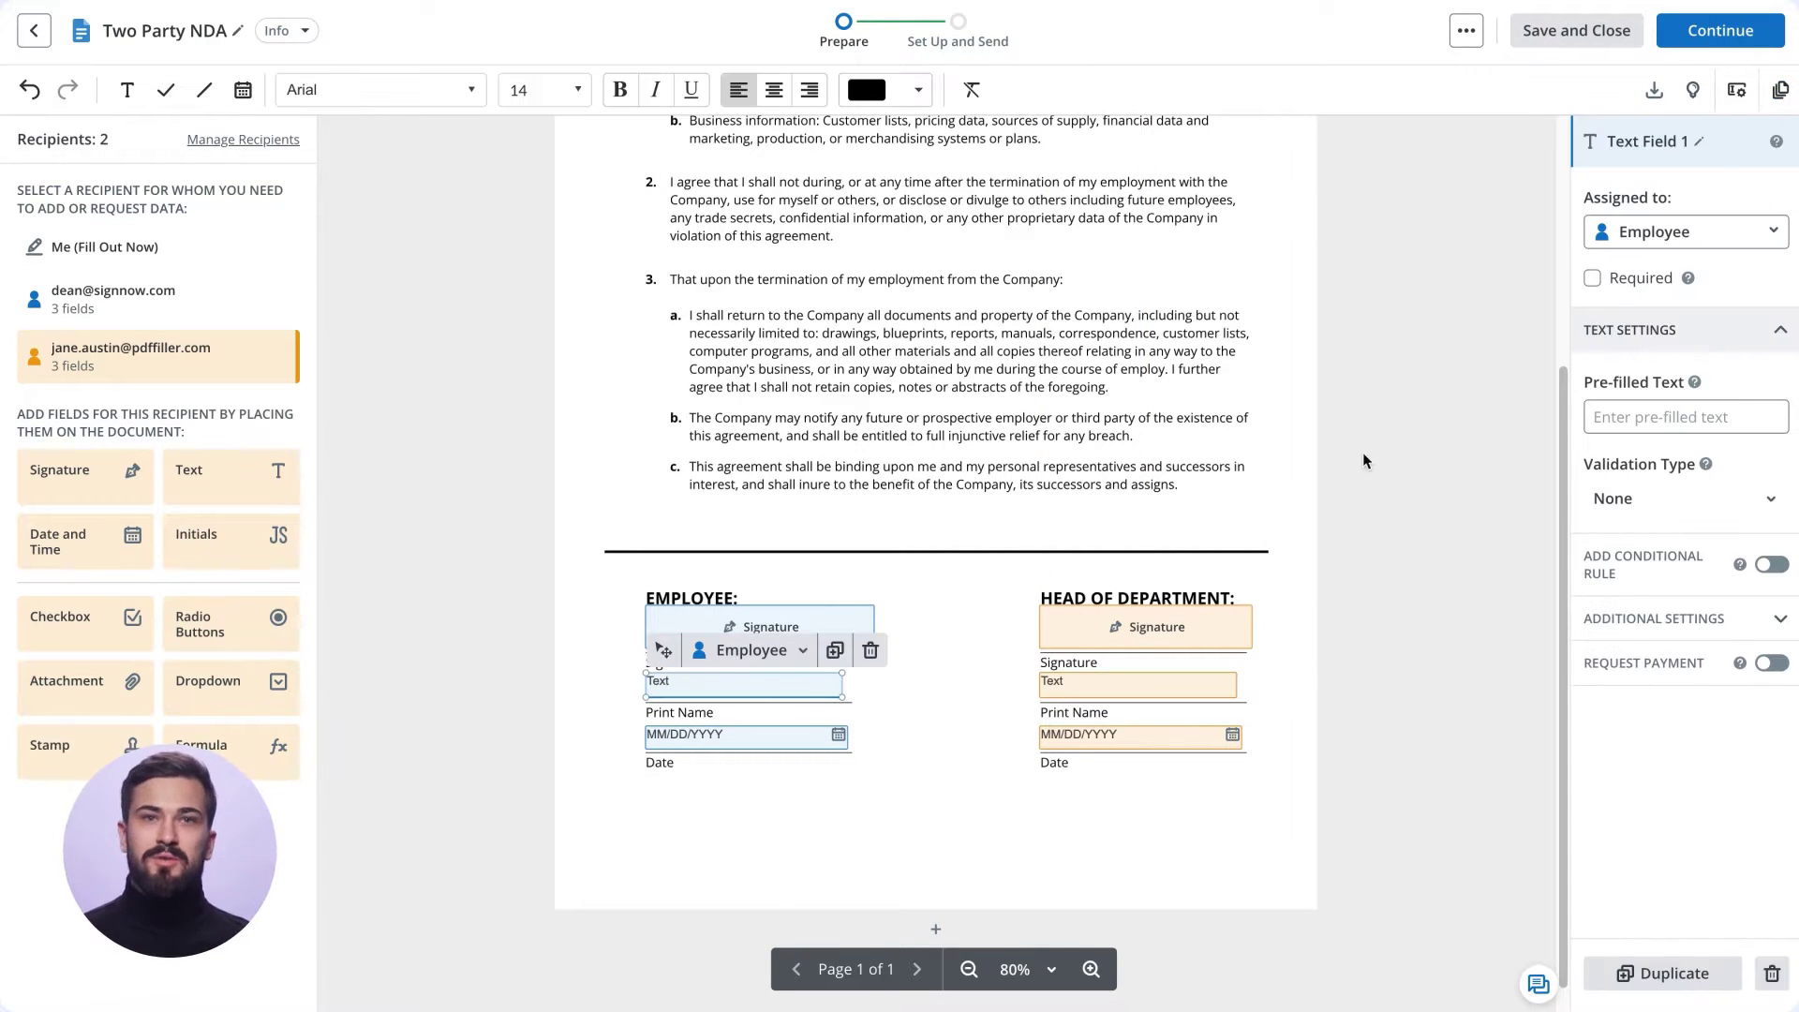
click(1625, 511)
scroll(1542, 599, down, 3)
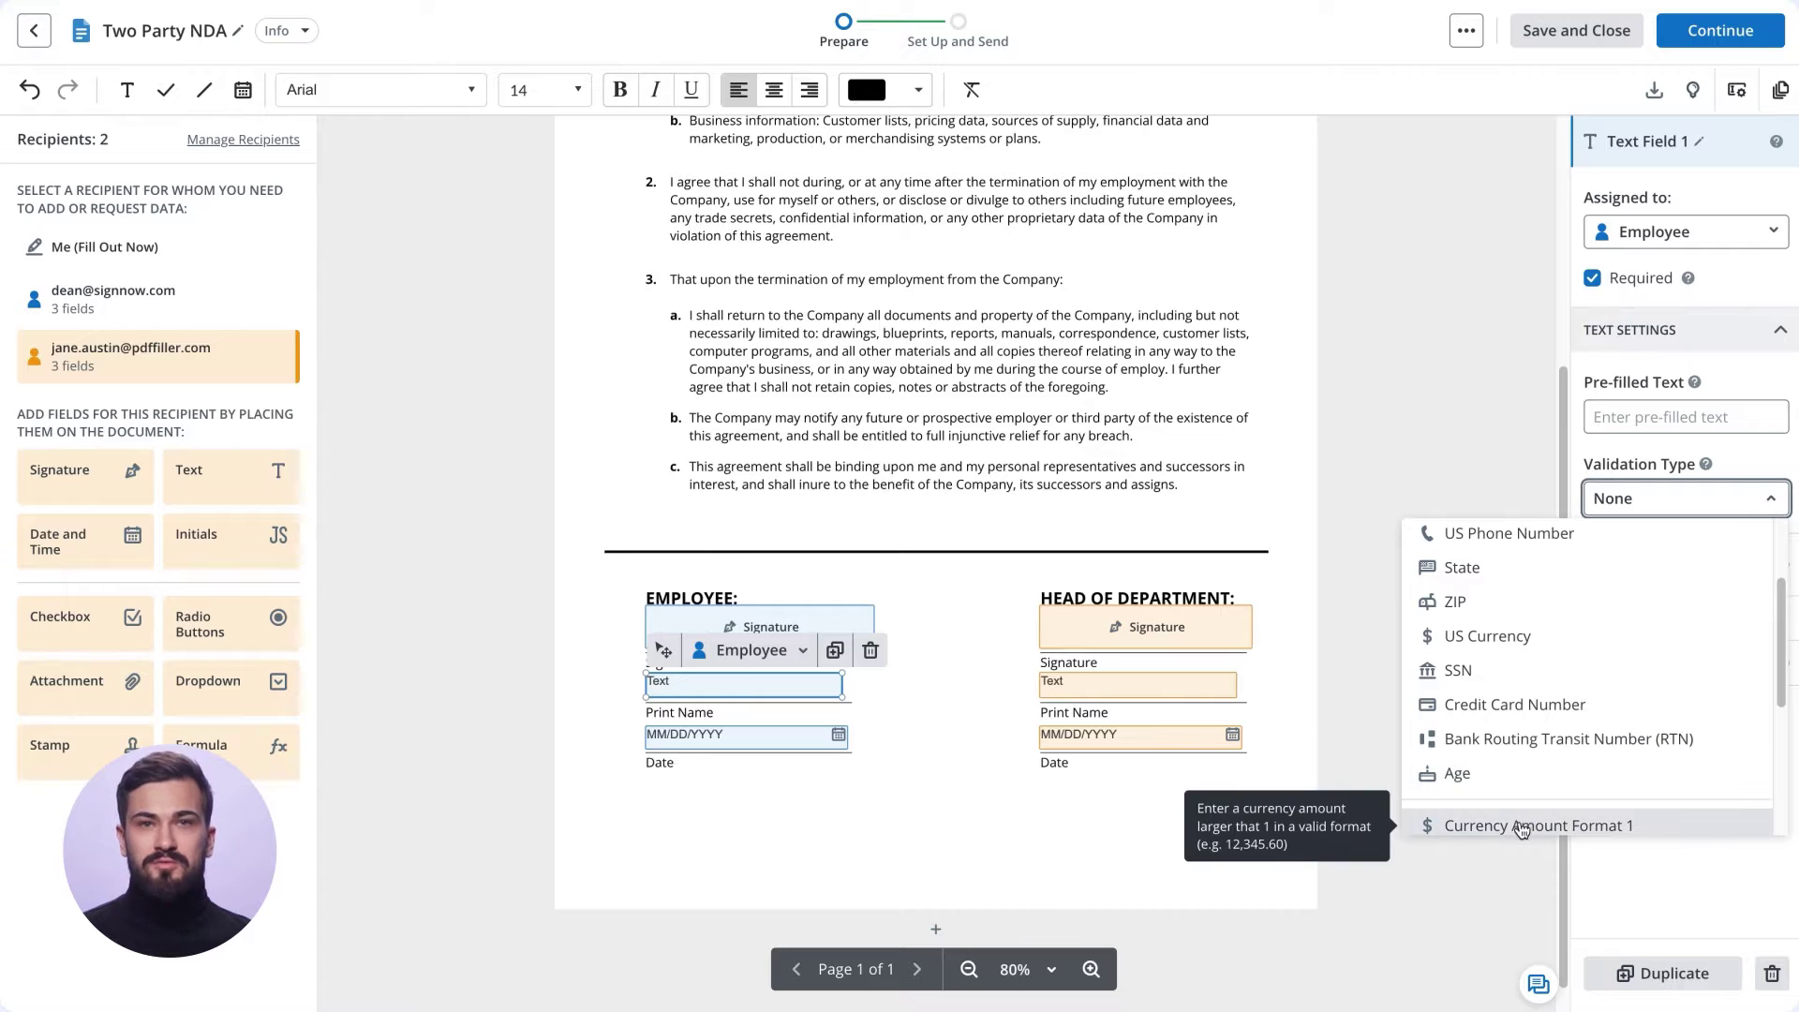
scroll(1538, 582, up, 3)
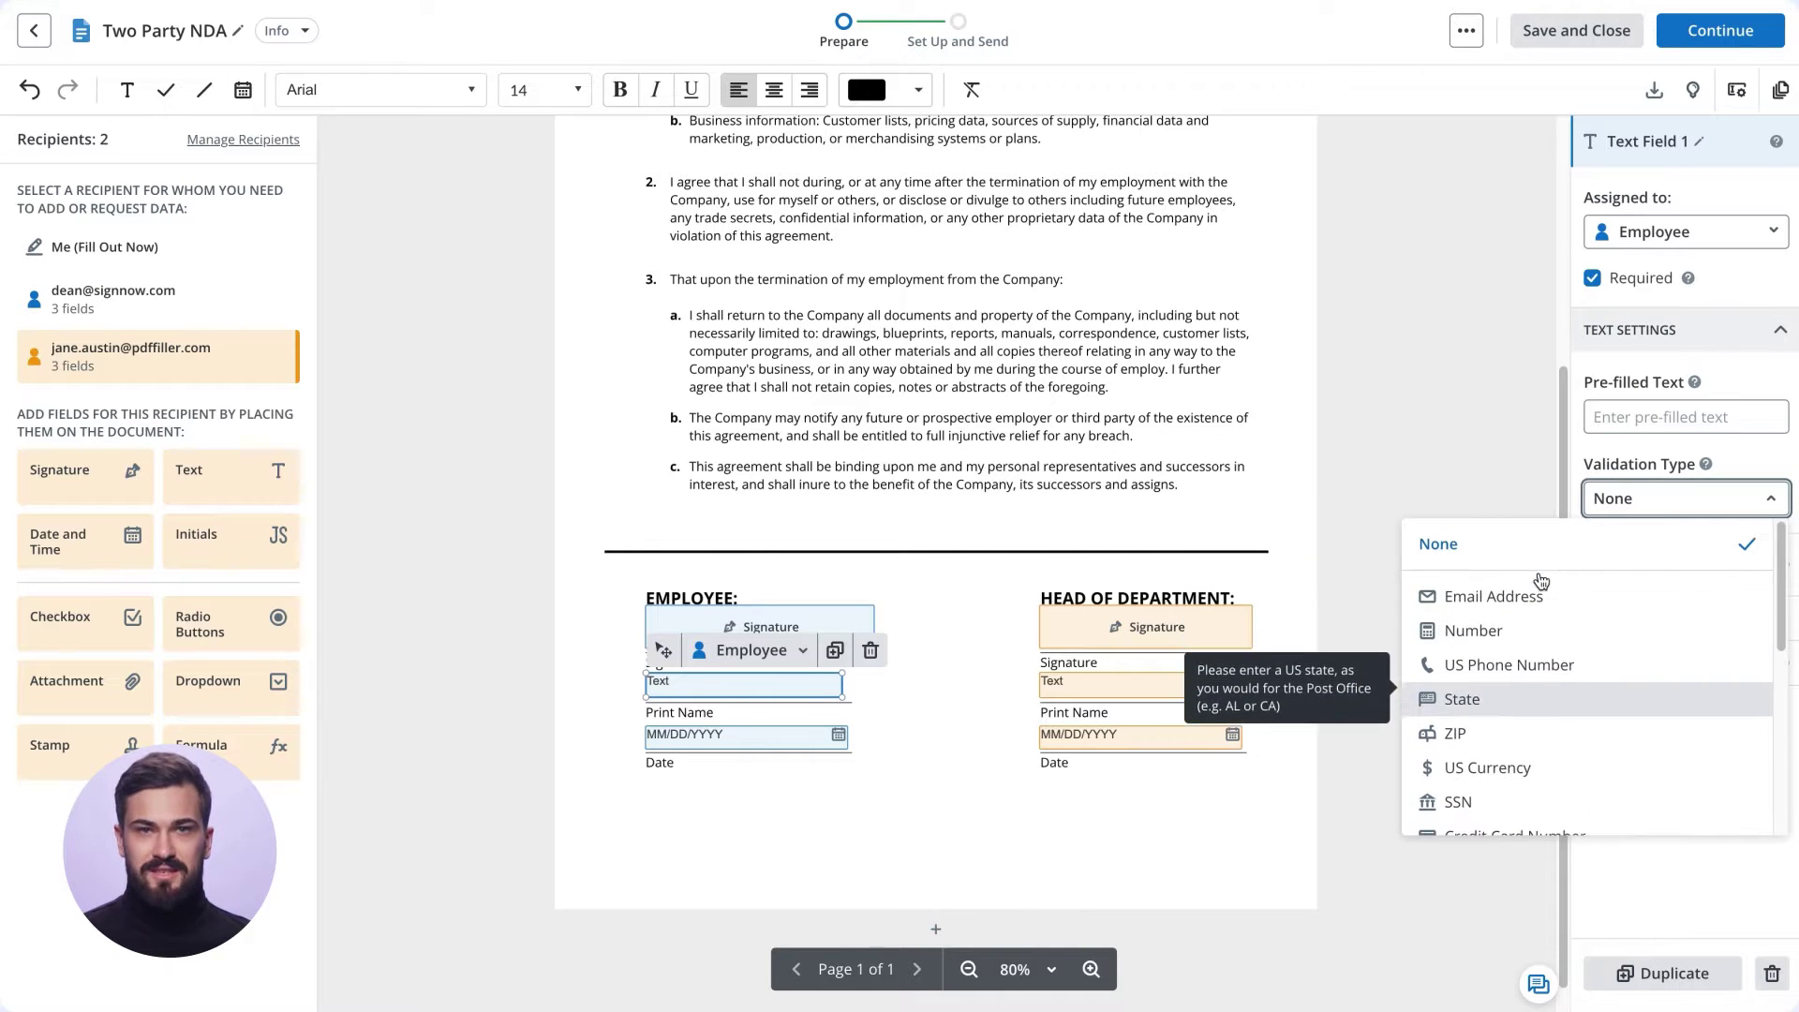
click(1625, 501)
click(1037, 522)
scroll(1037, 522, down, 1)
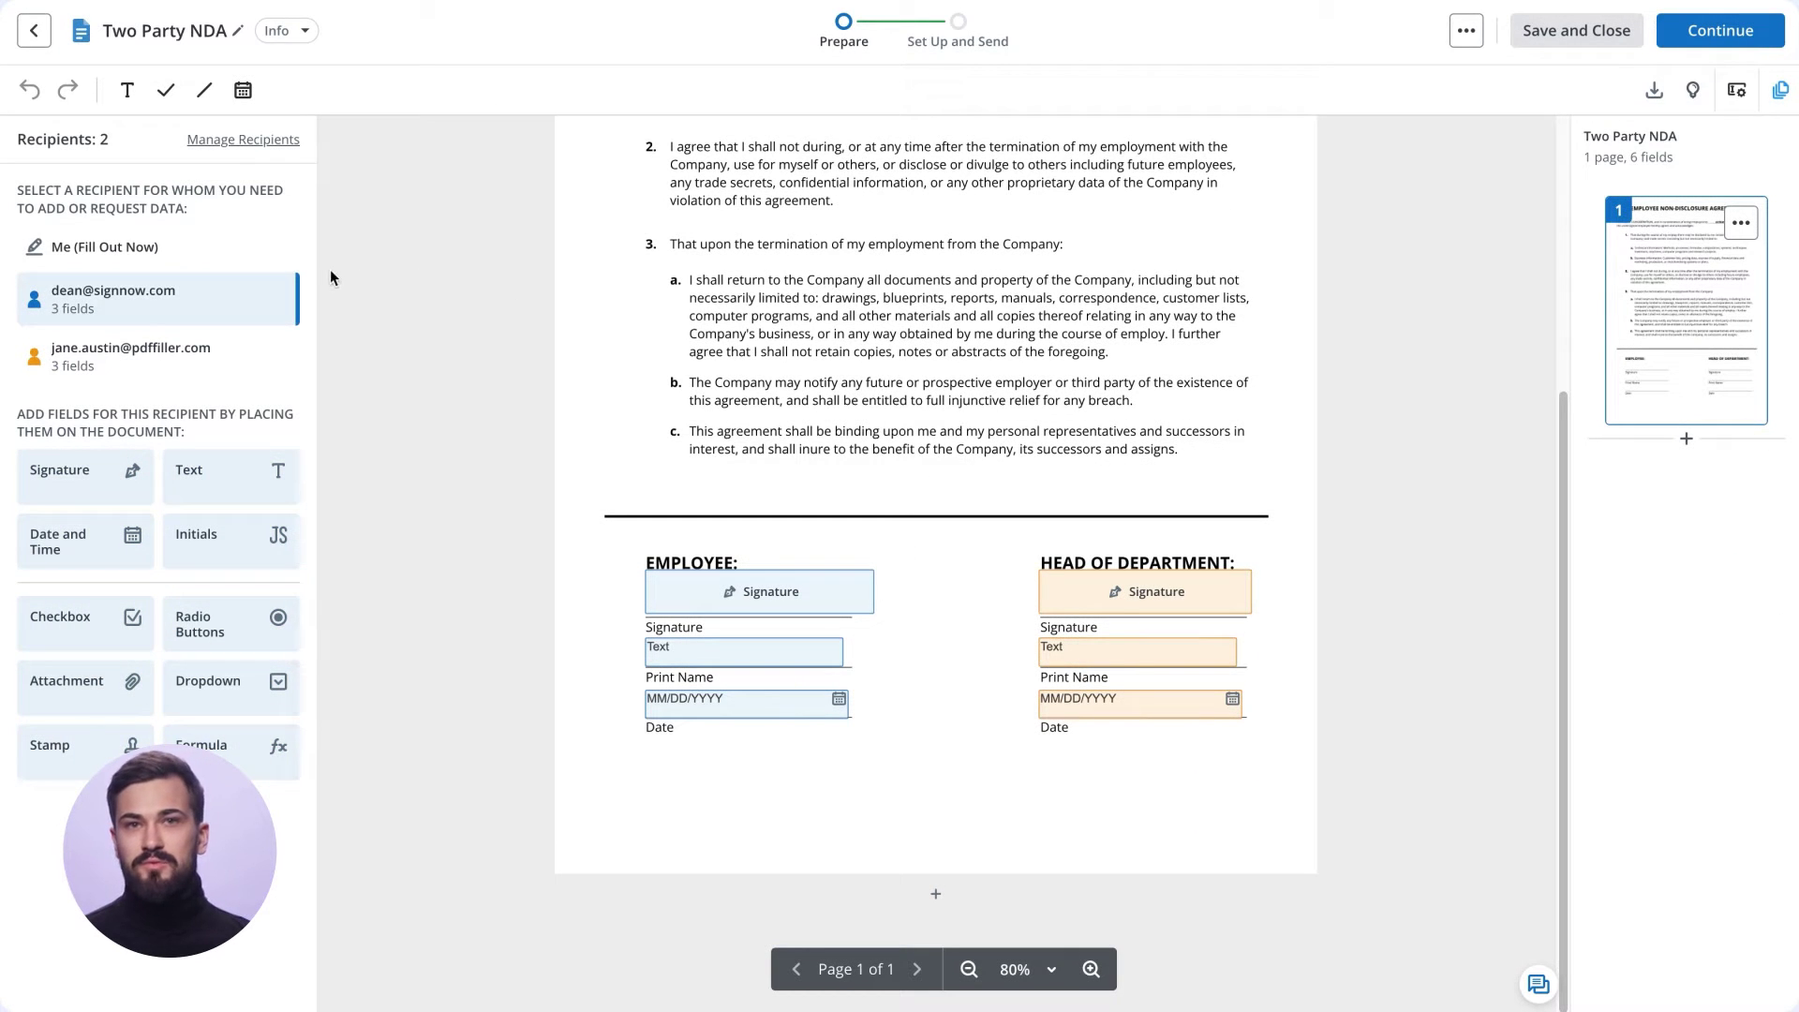
Add your own typed signature in the third handwriting style below the Head Of Department date.
click(254, 268)
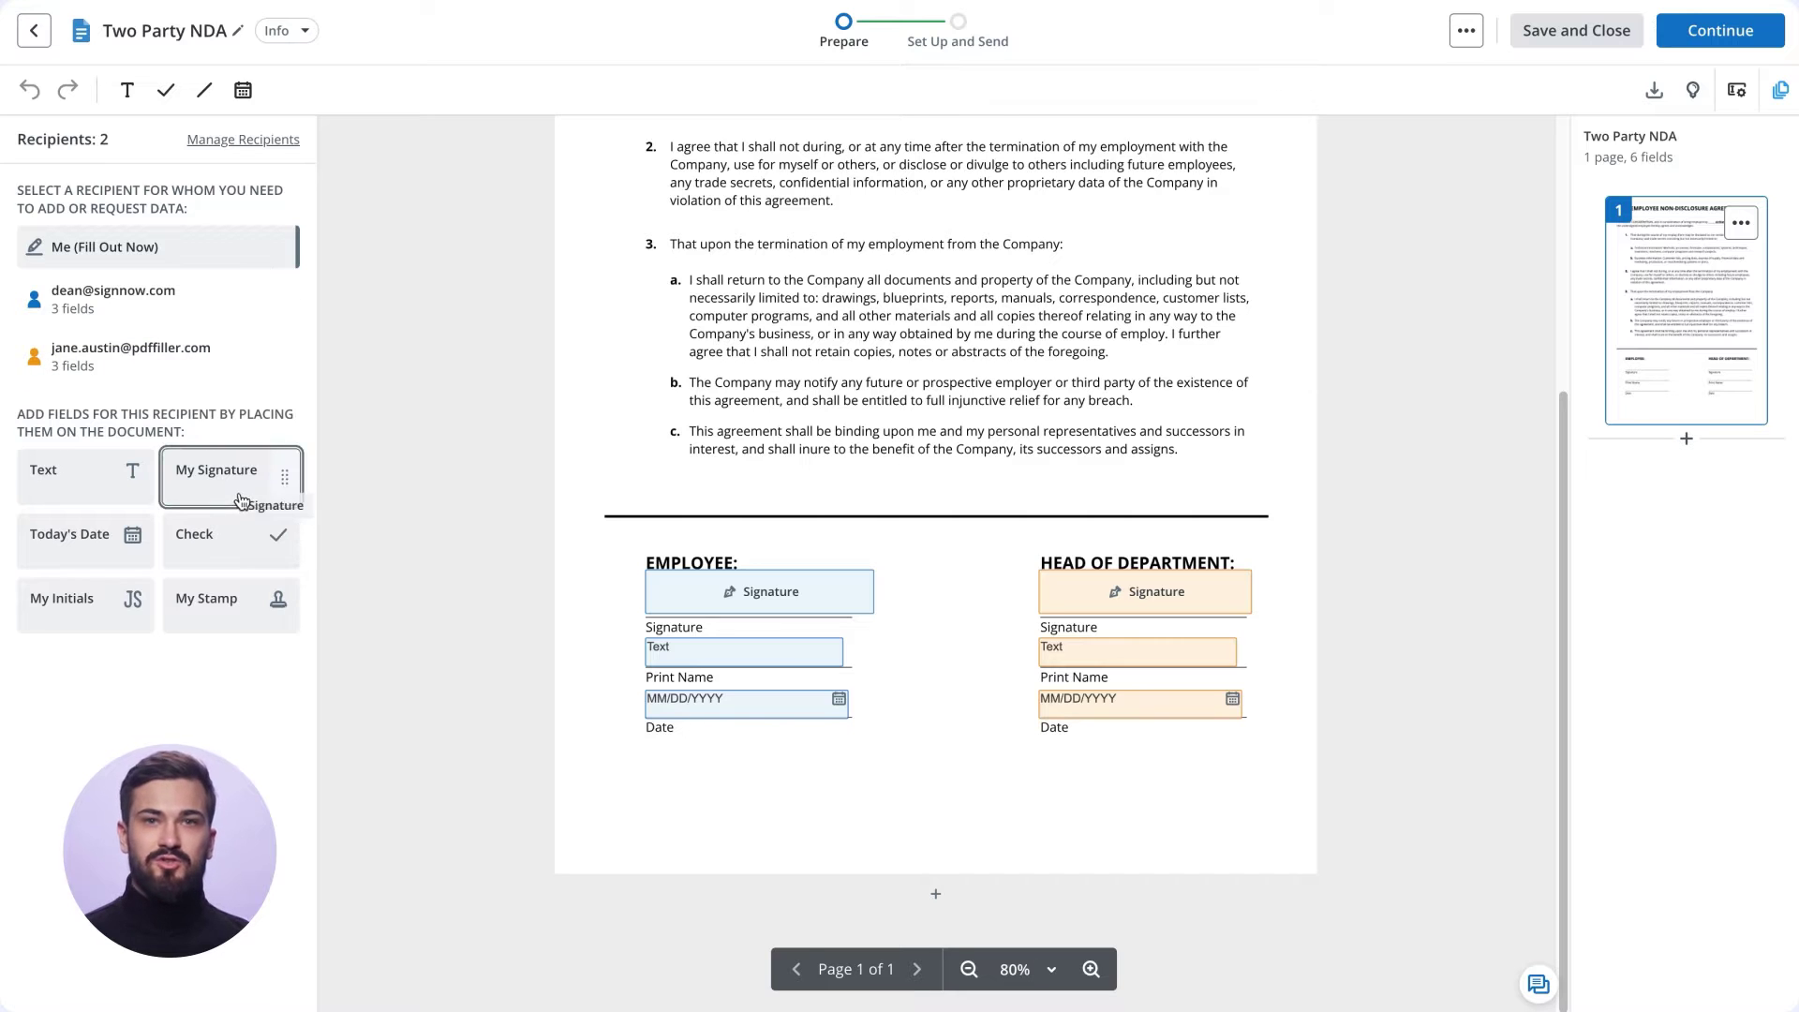
drag(1040, 803, 1042, 804)
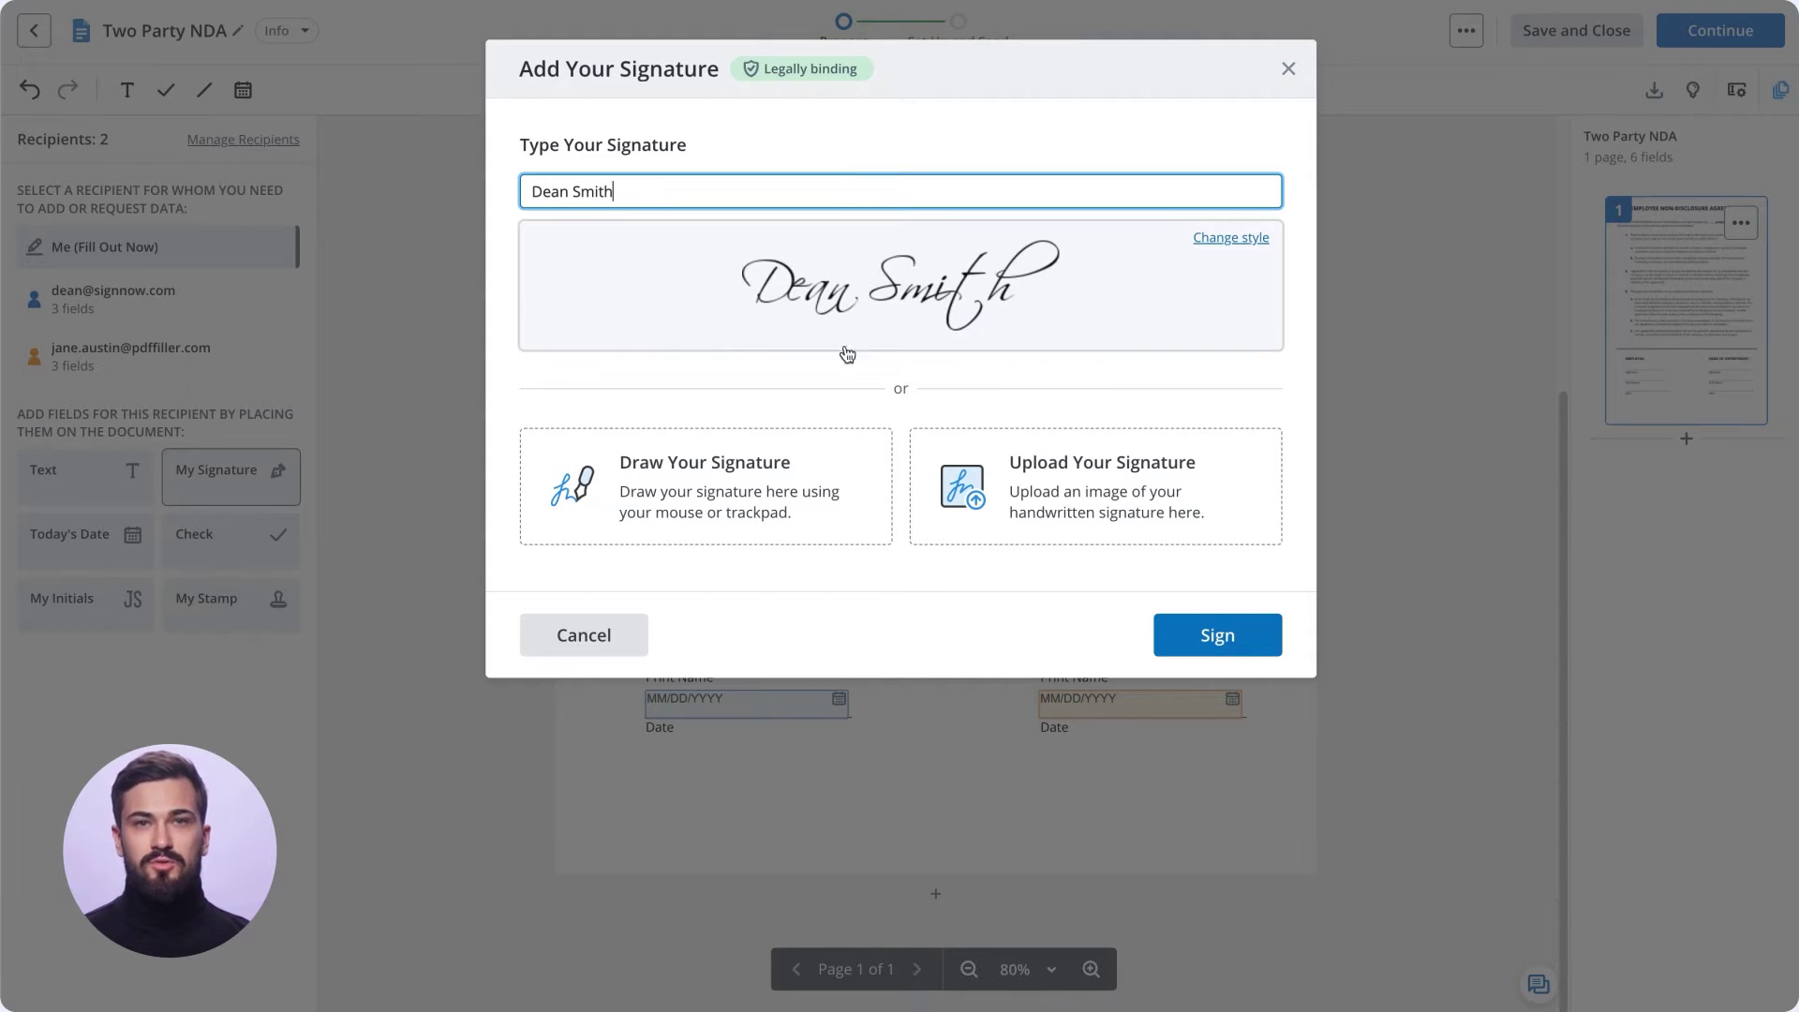
click(803, 476)
mouse_move(842, 293)
mouse_down()
mouse_move(908, 338)
mouse_move(1070, 317)
mouse_up()
click(644, 635)
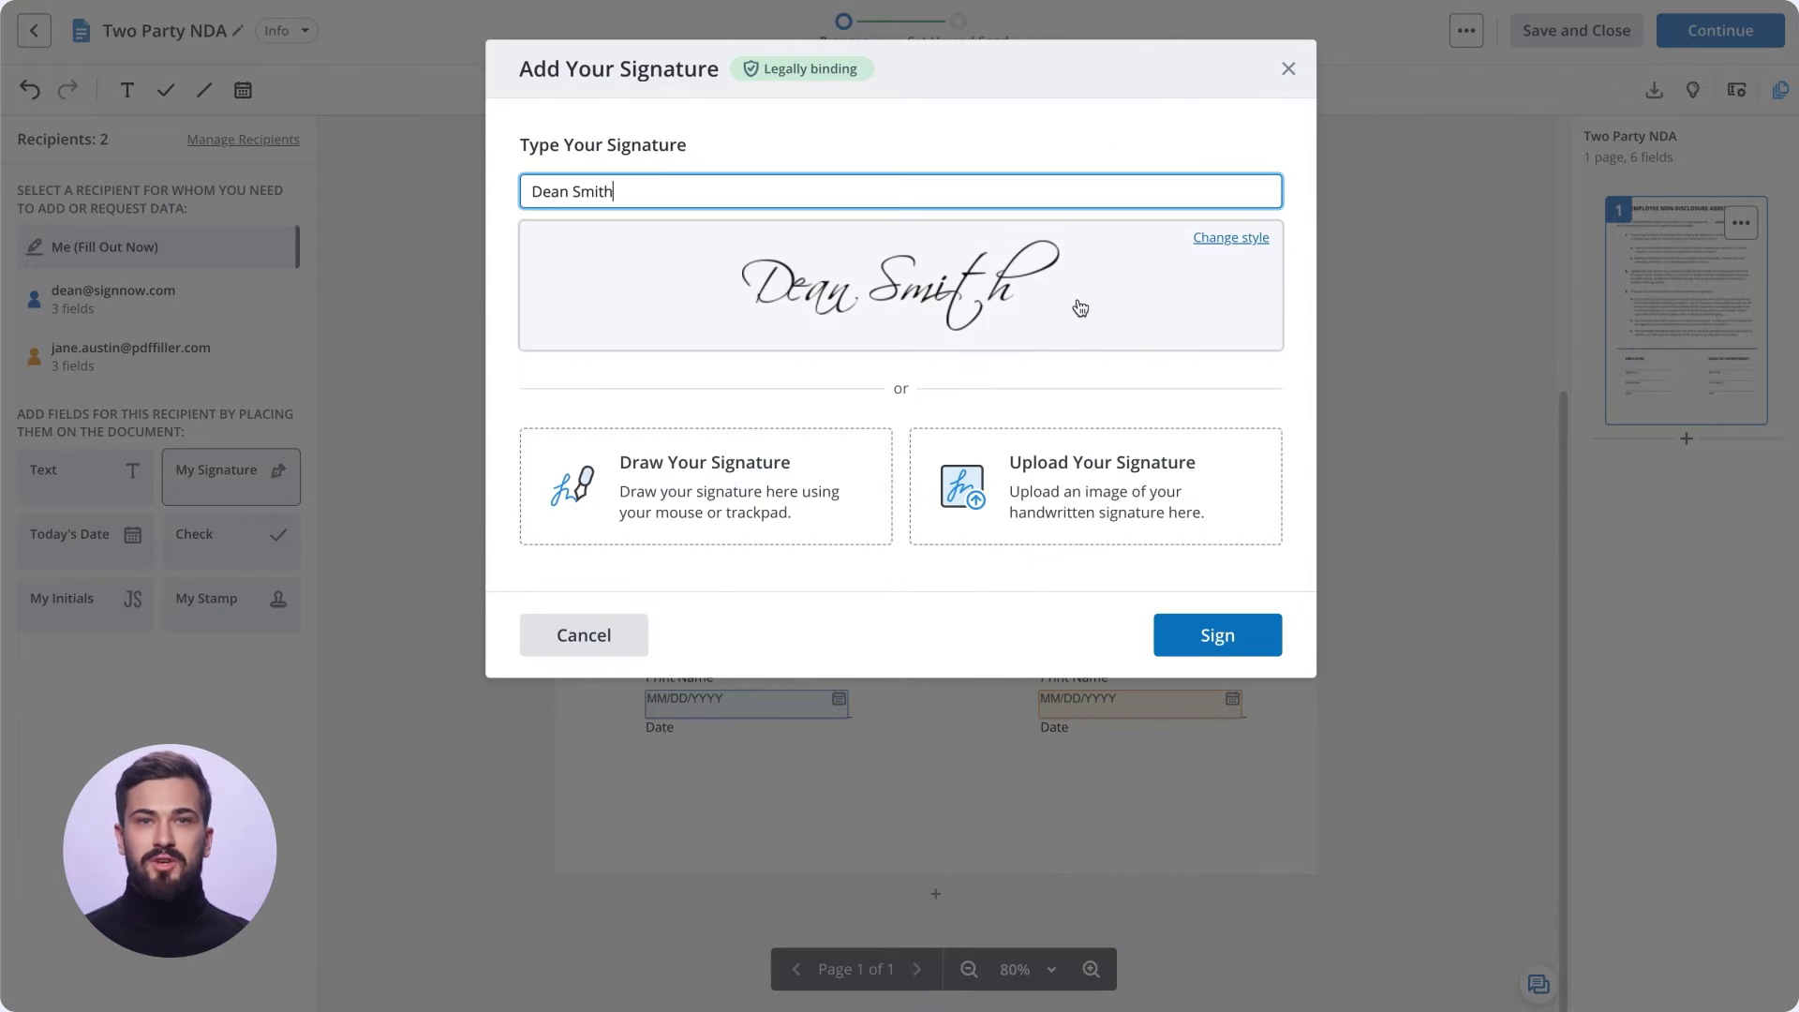
click(1253, 240)
click(783, 383)
click(1192, 650)
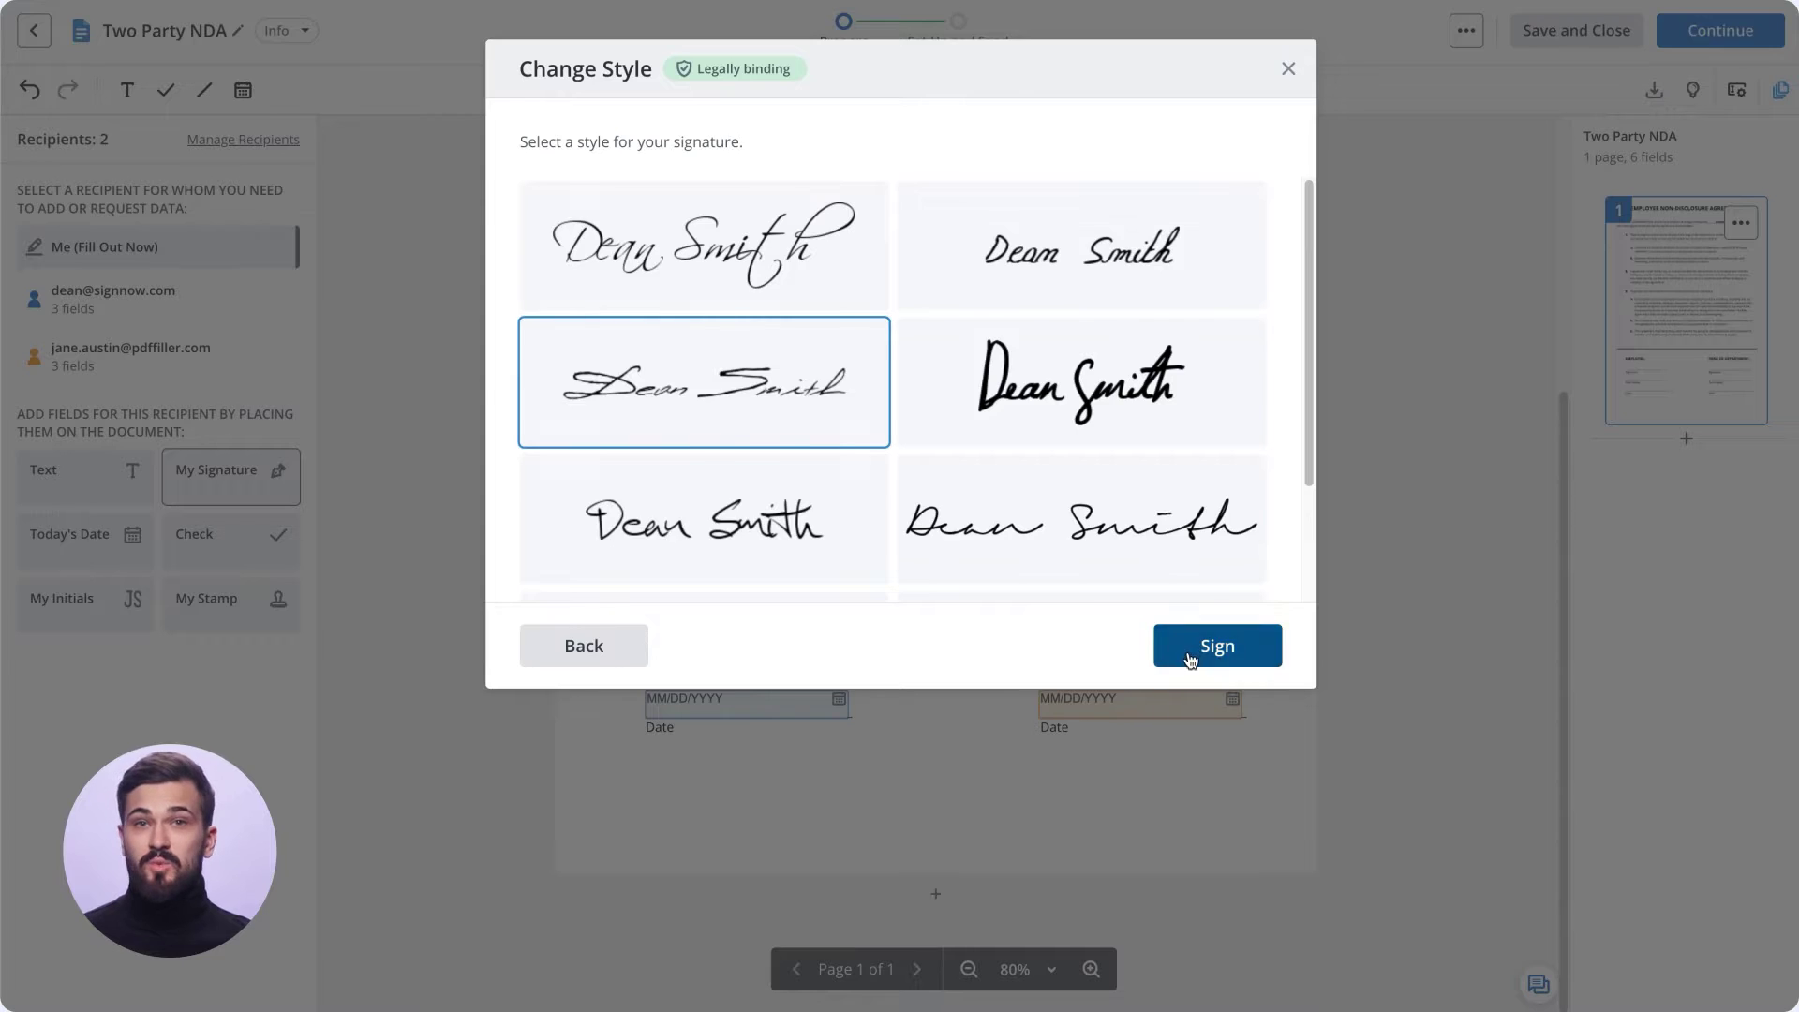
Enlarge and reposition the signature, then continue to the Send Invite page.
drag(1134, 792, 1233, 806)
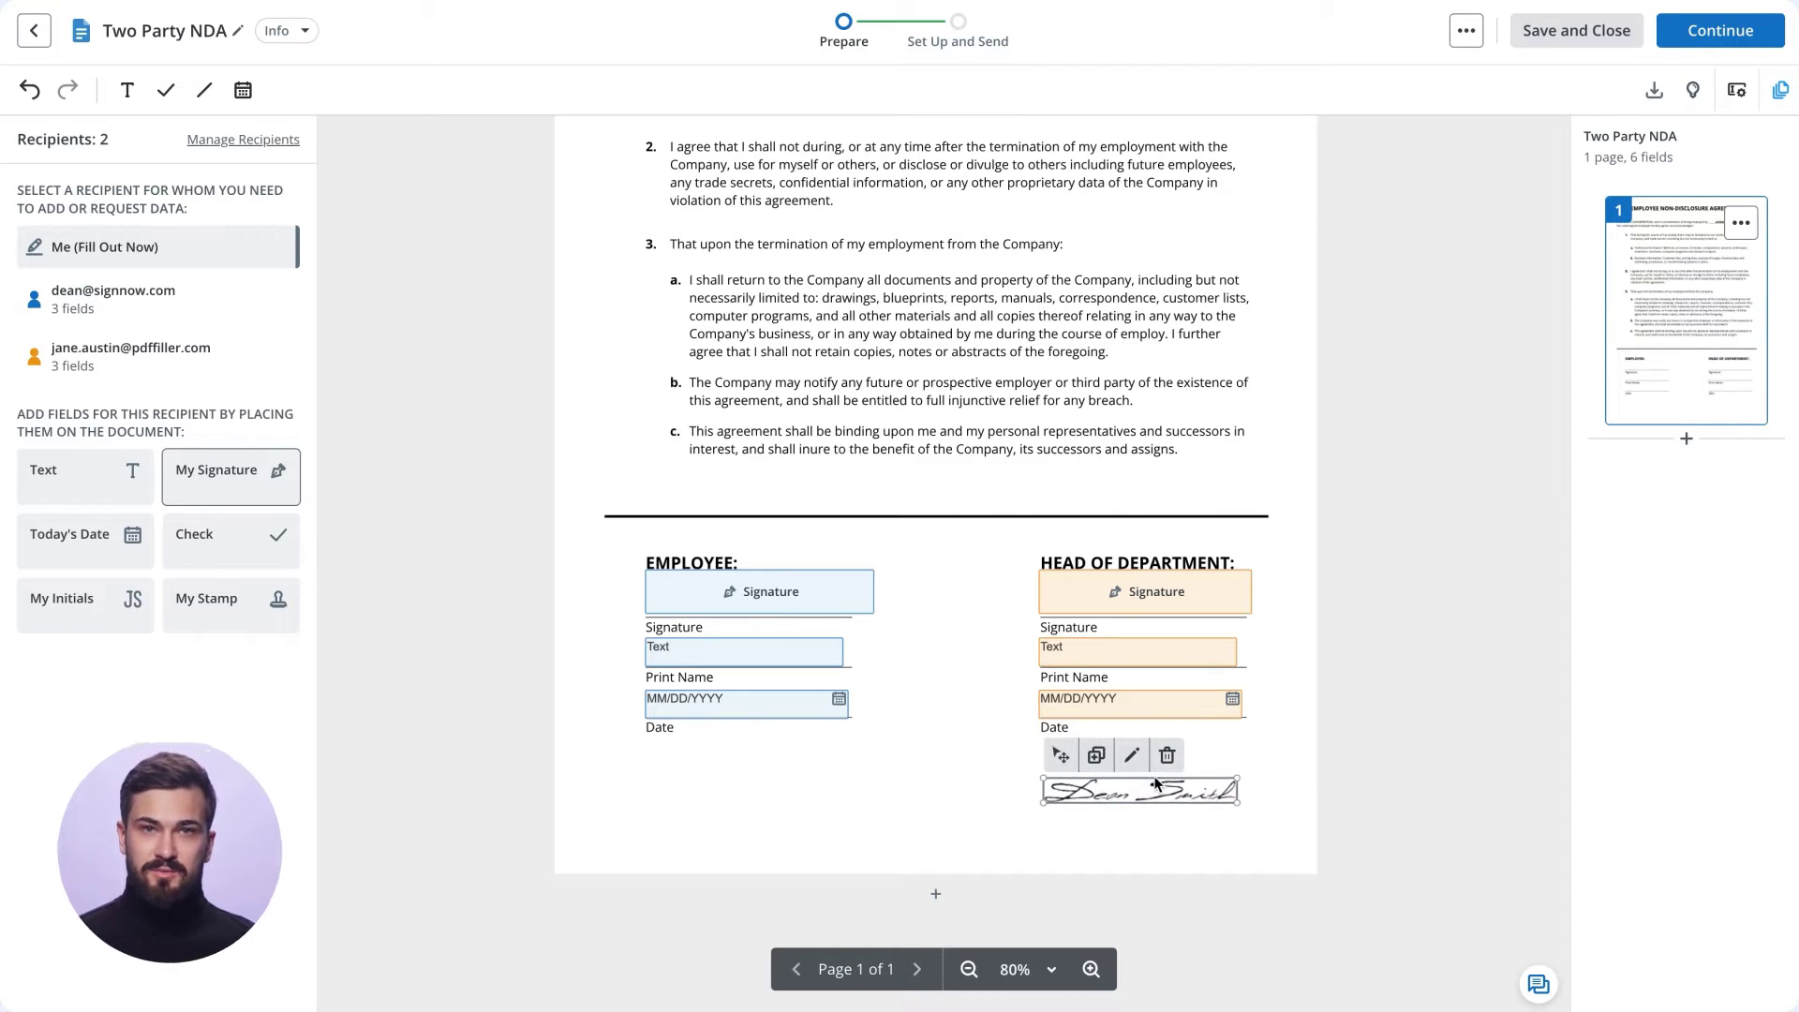
drag(1061, 766, 1040, 759)
click(1378, 767)
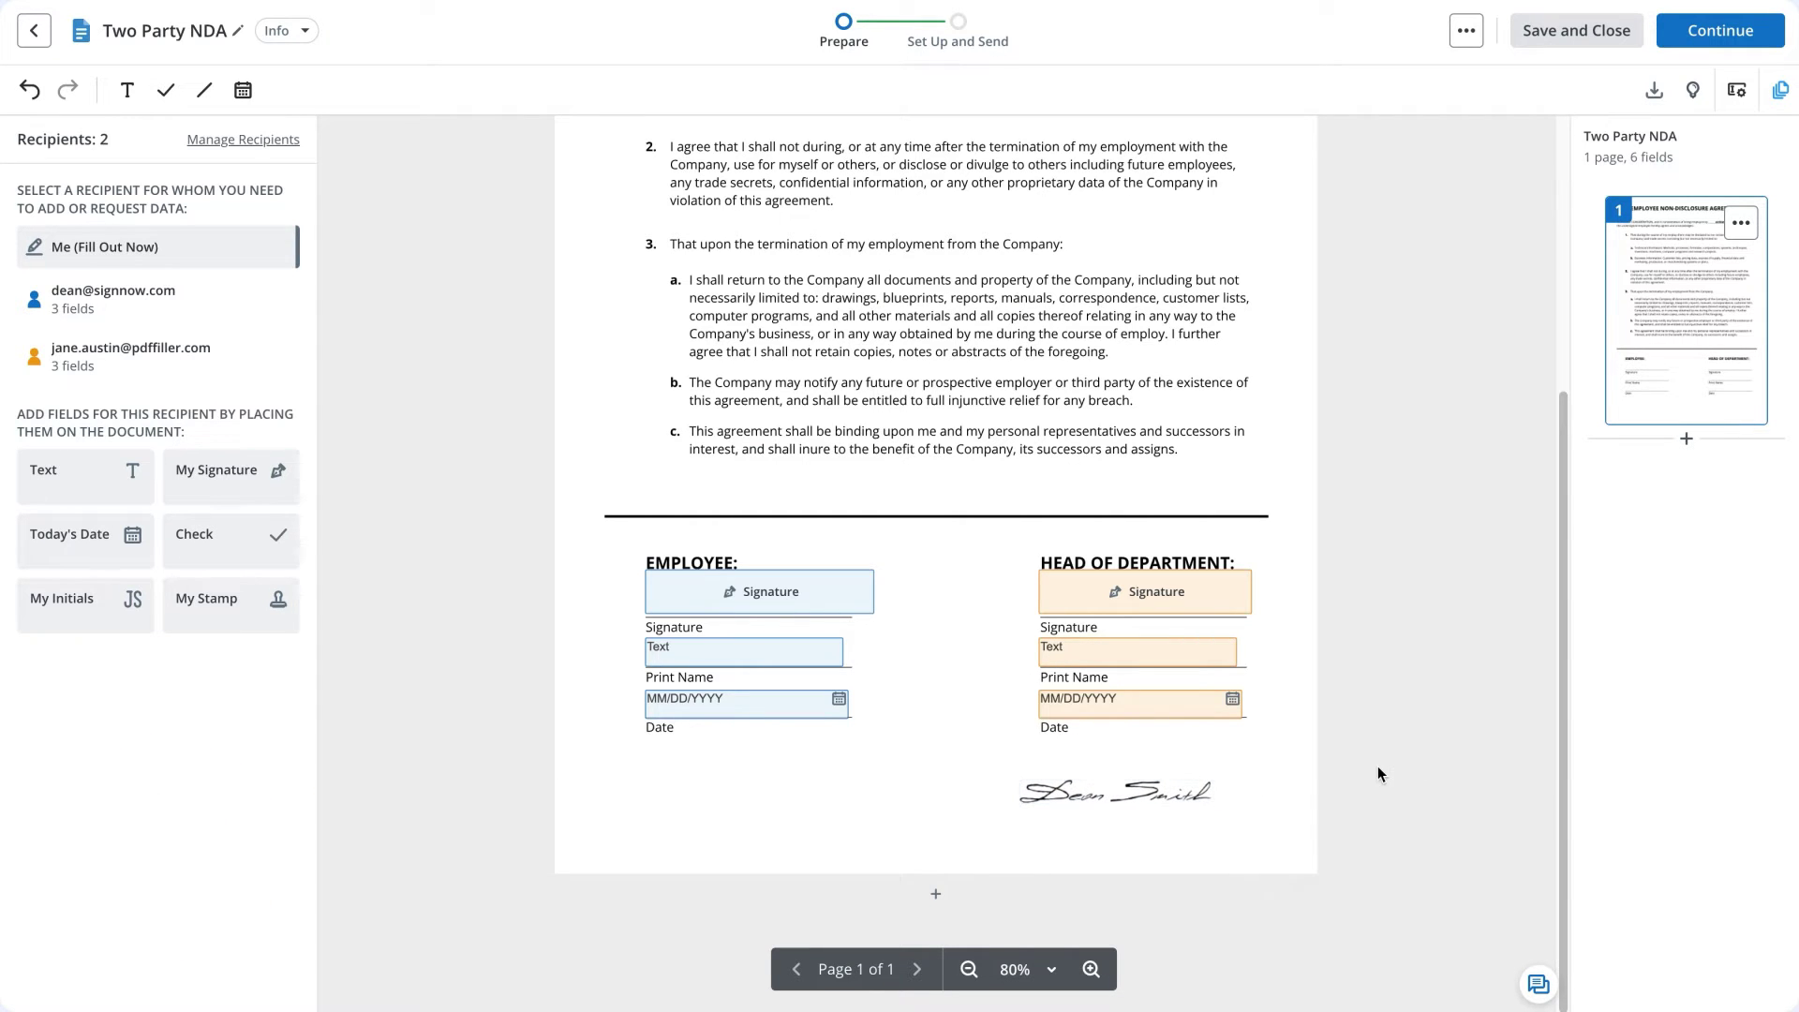
click(1690, 49)
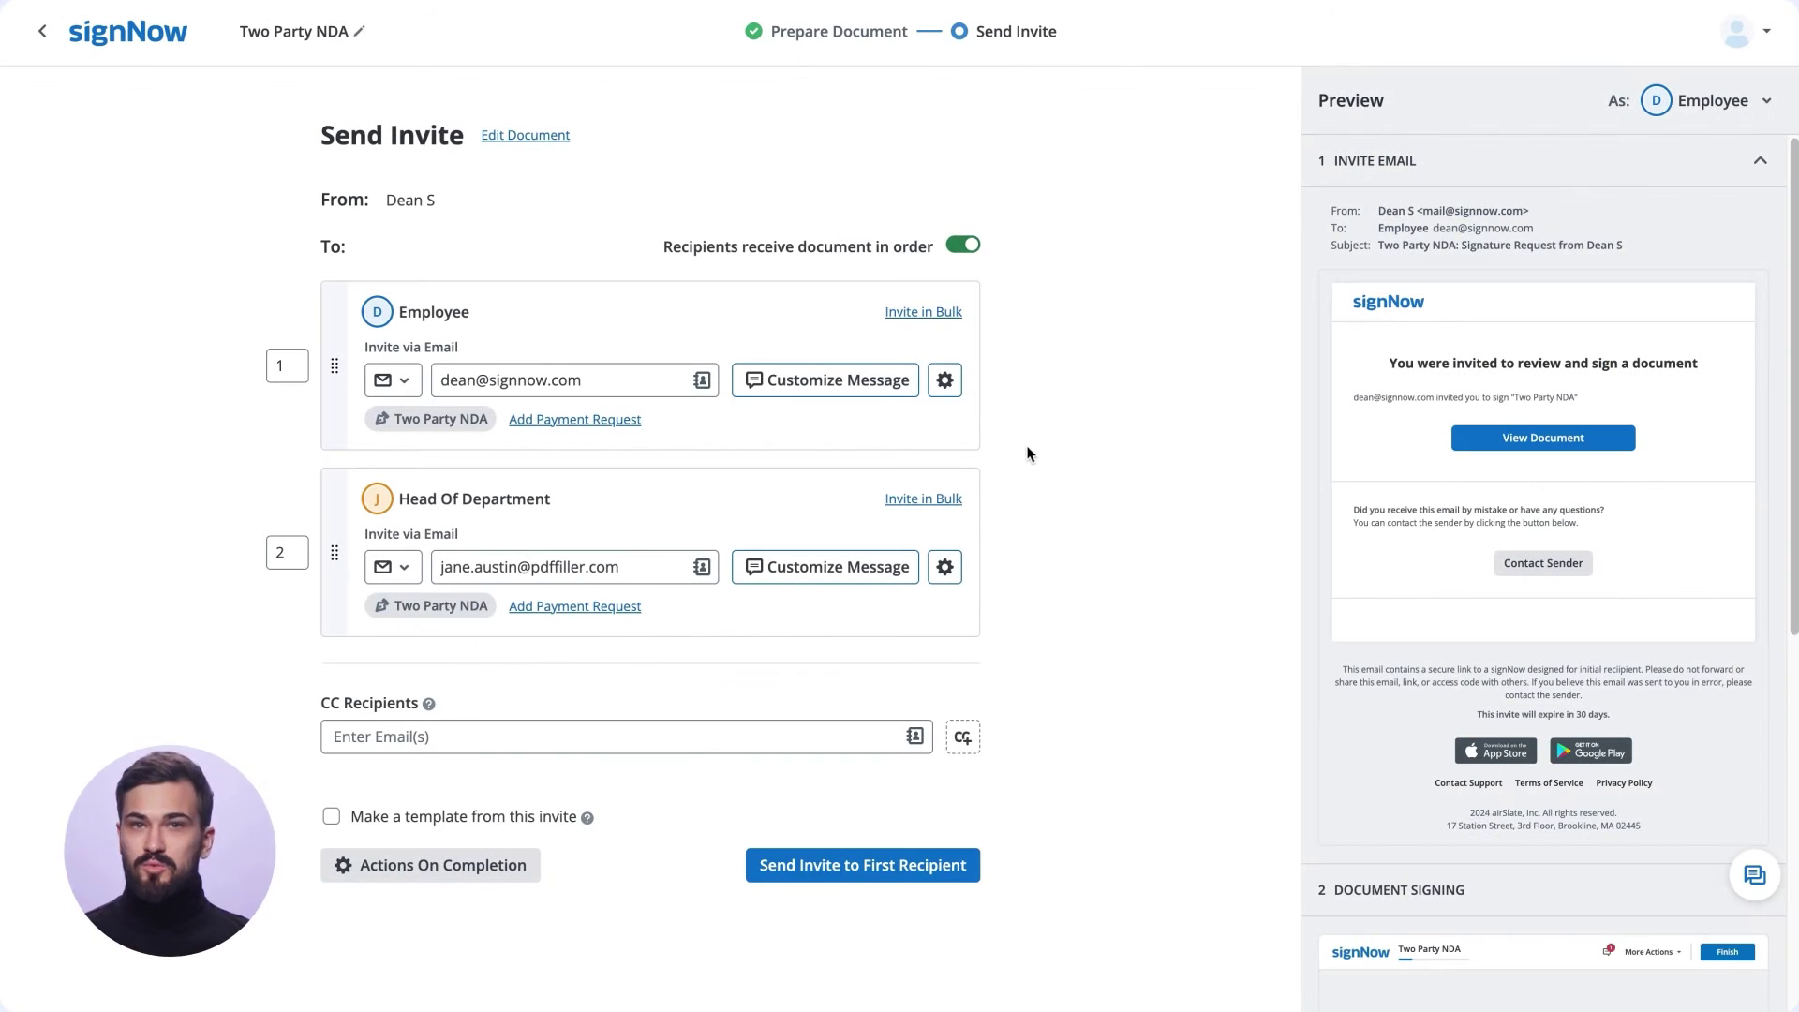
Keep Recipients receive document in order on, preview the invite message, and open Employee settings.
click(961, 247)
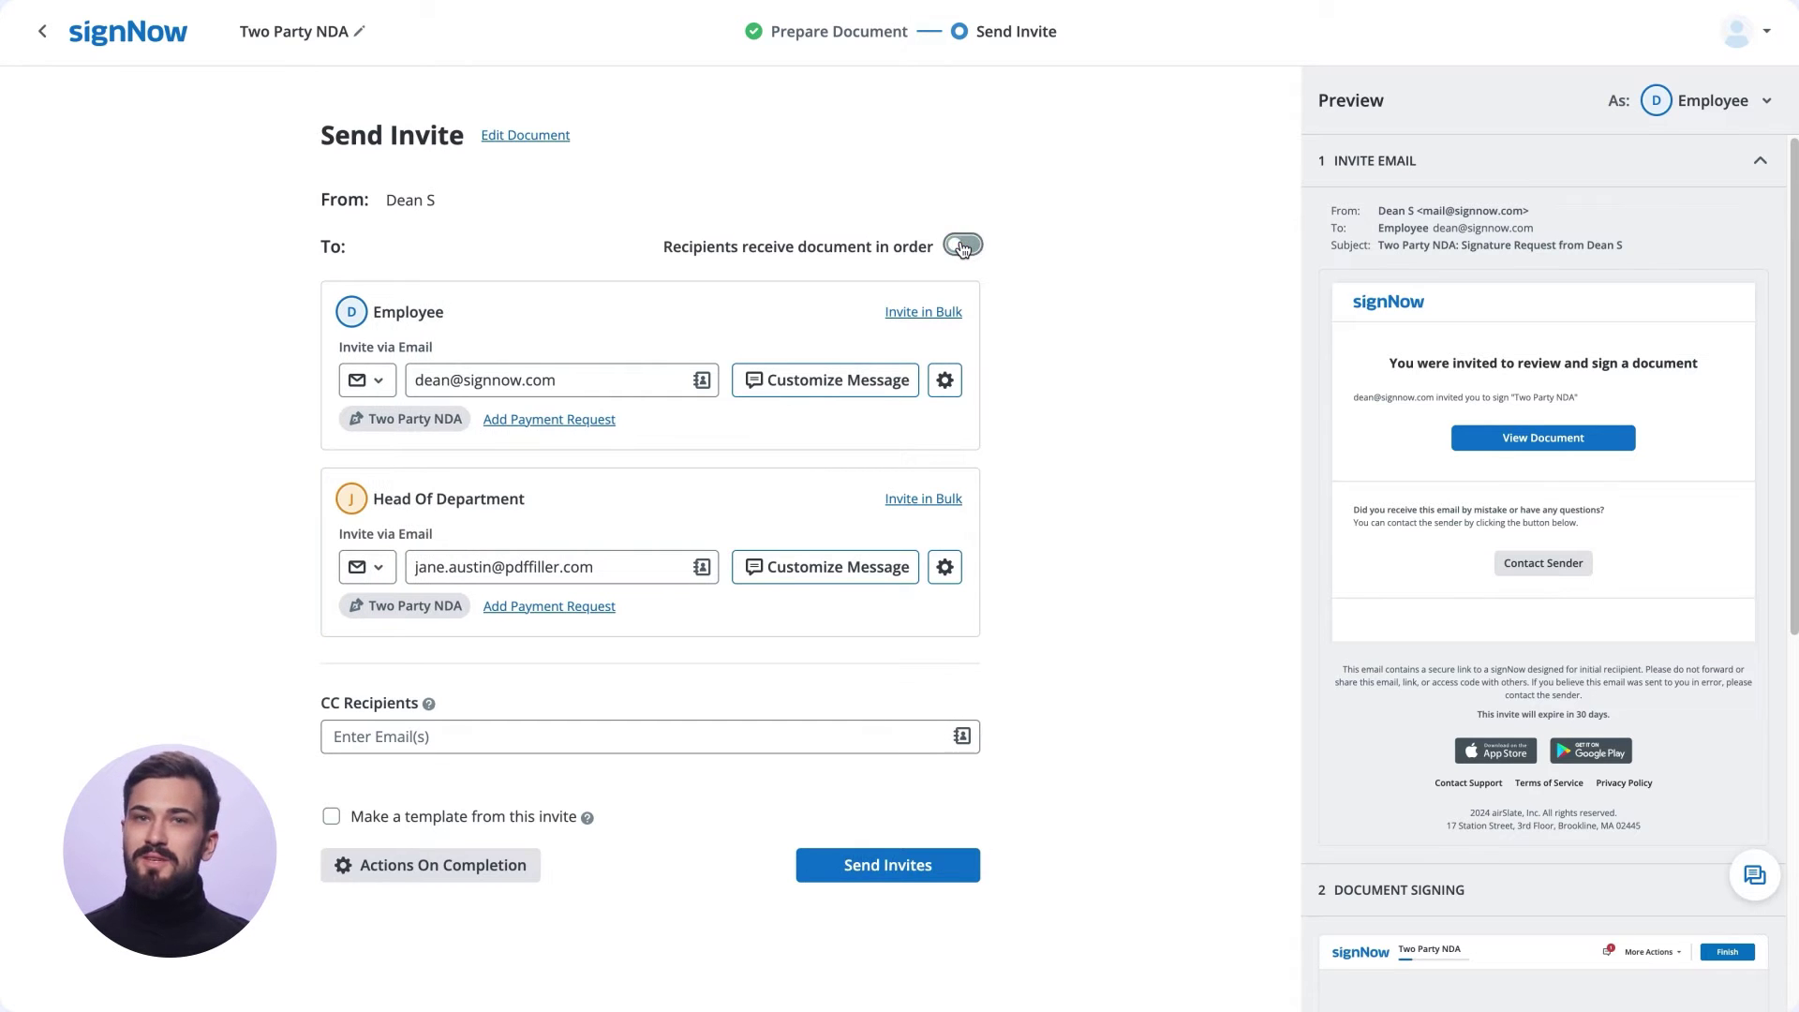
click(962, 246)
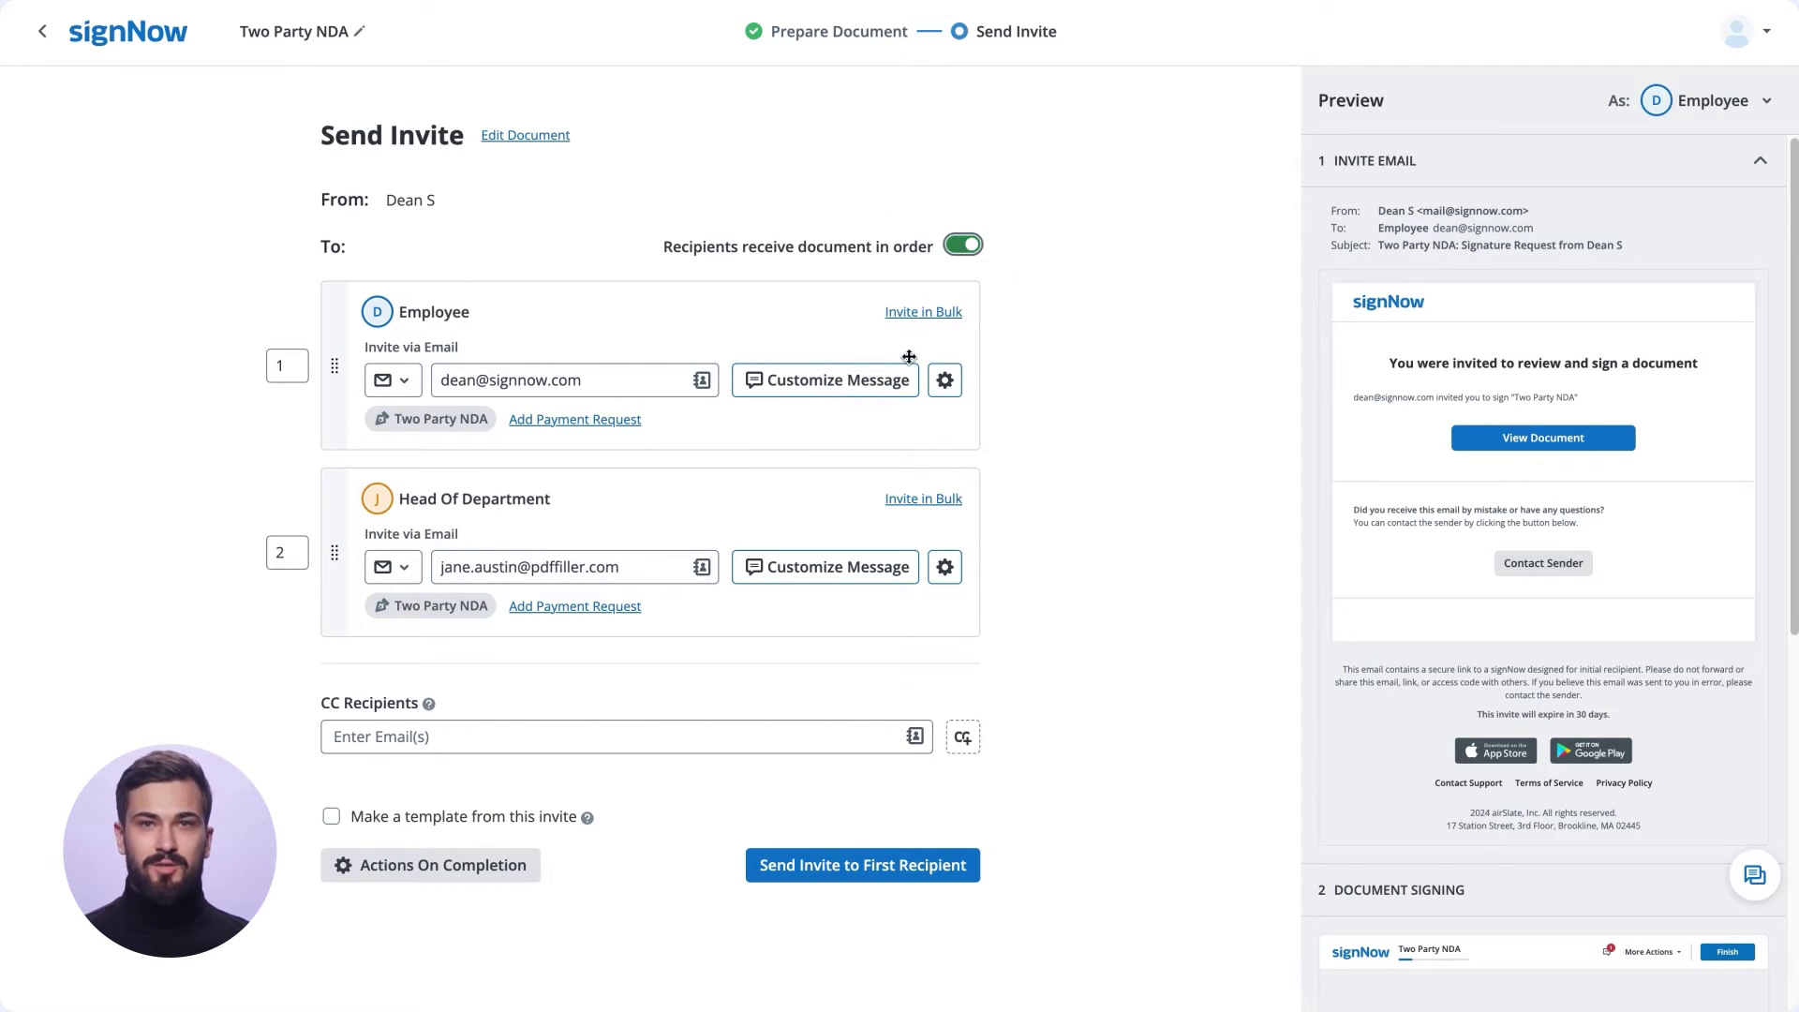
click(888, 386)
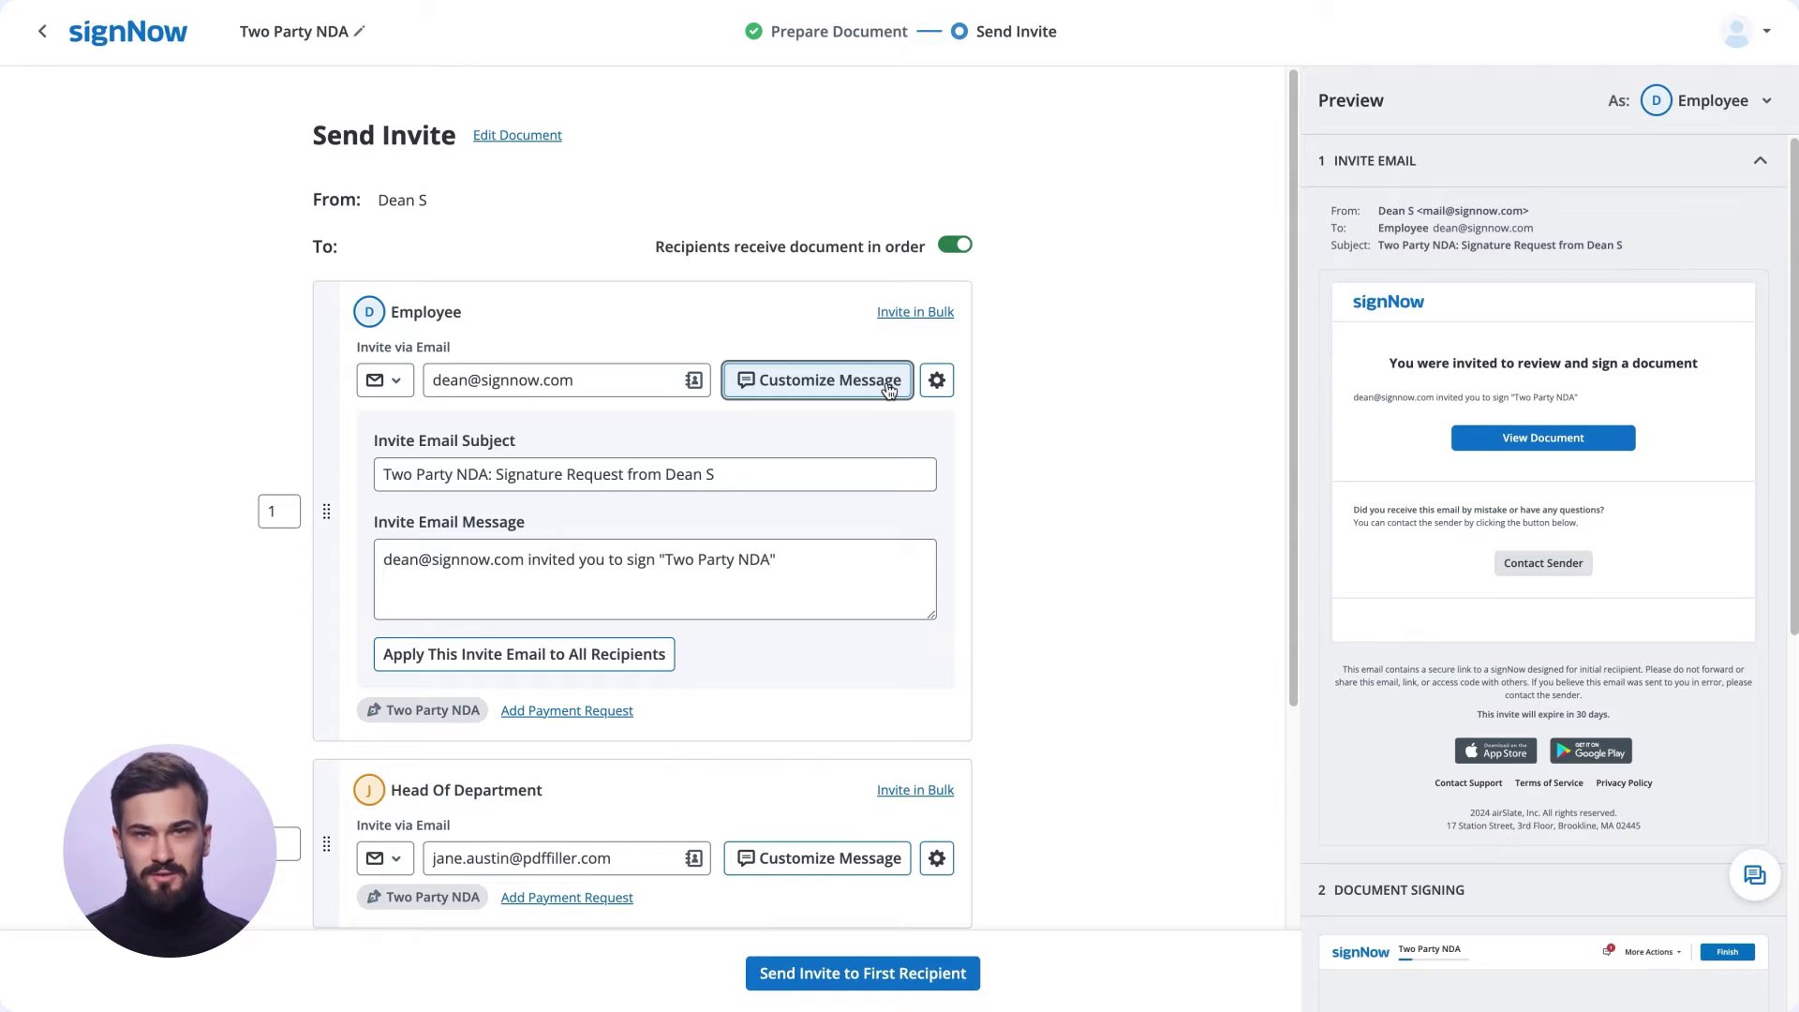
click(889, 386)
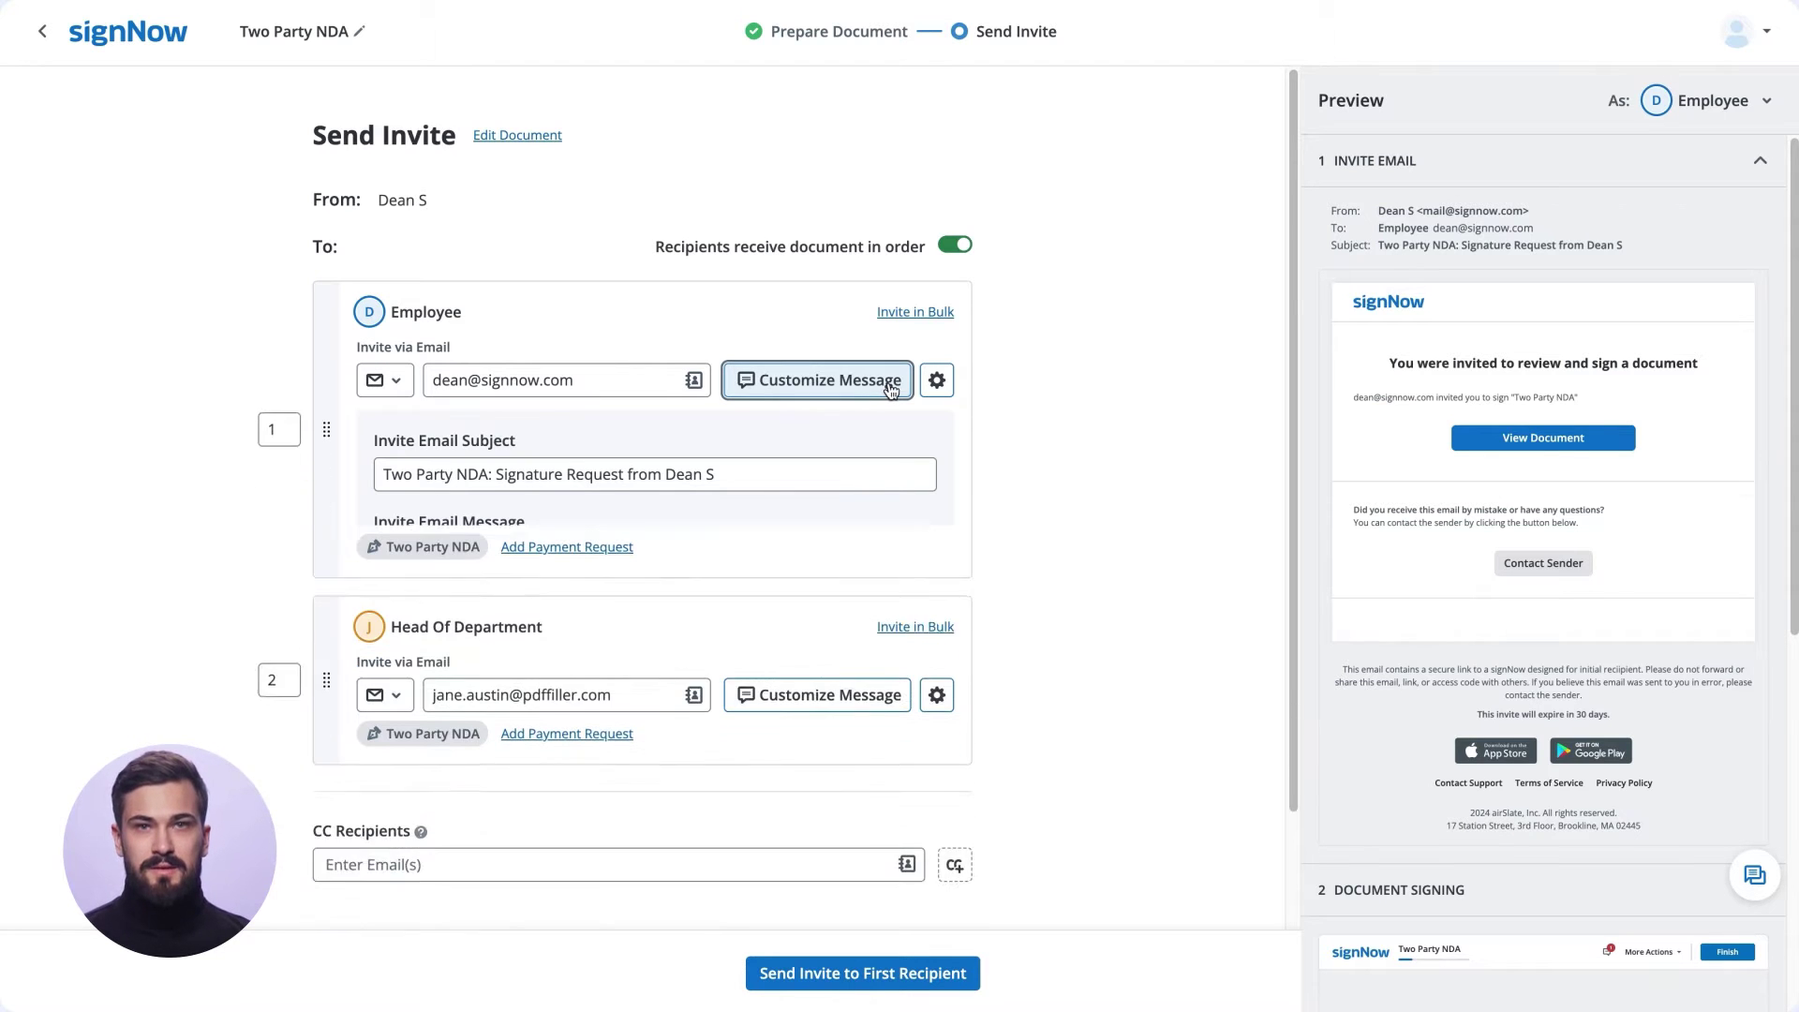
click(946, 386)
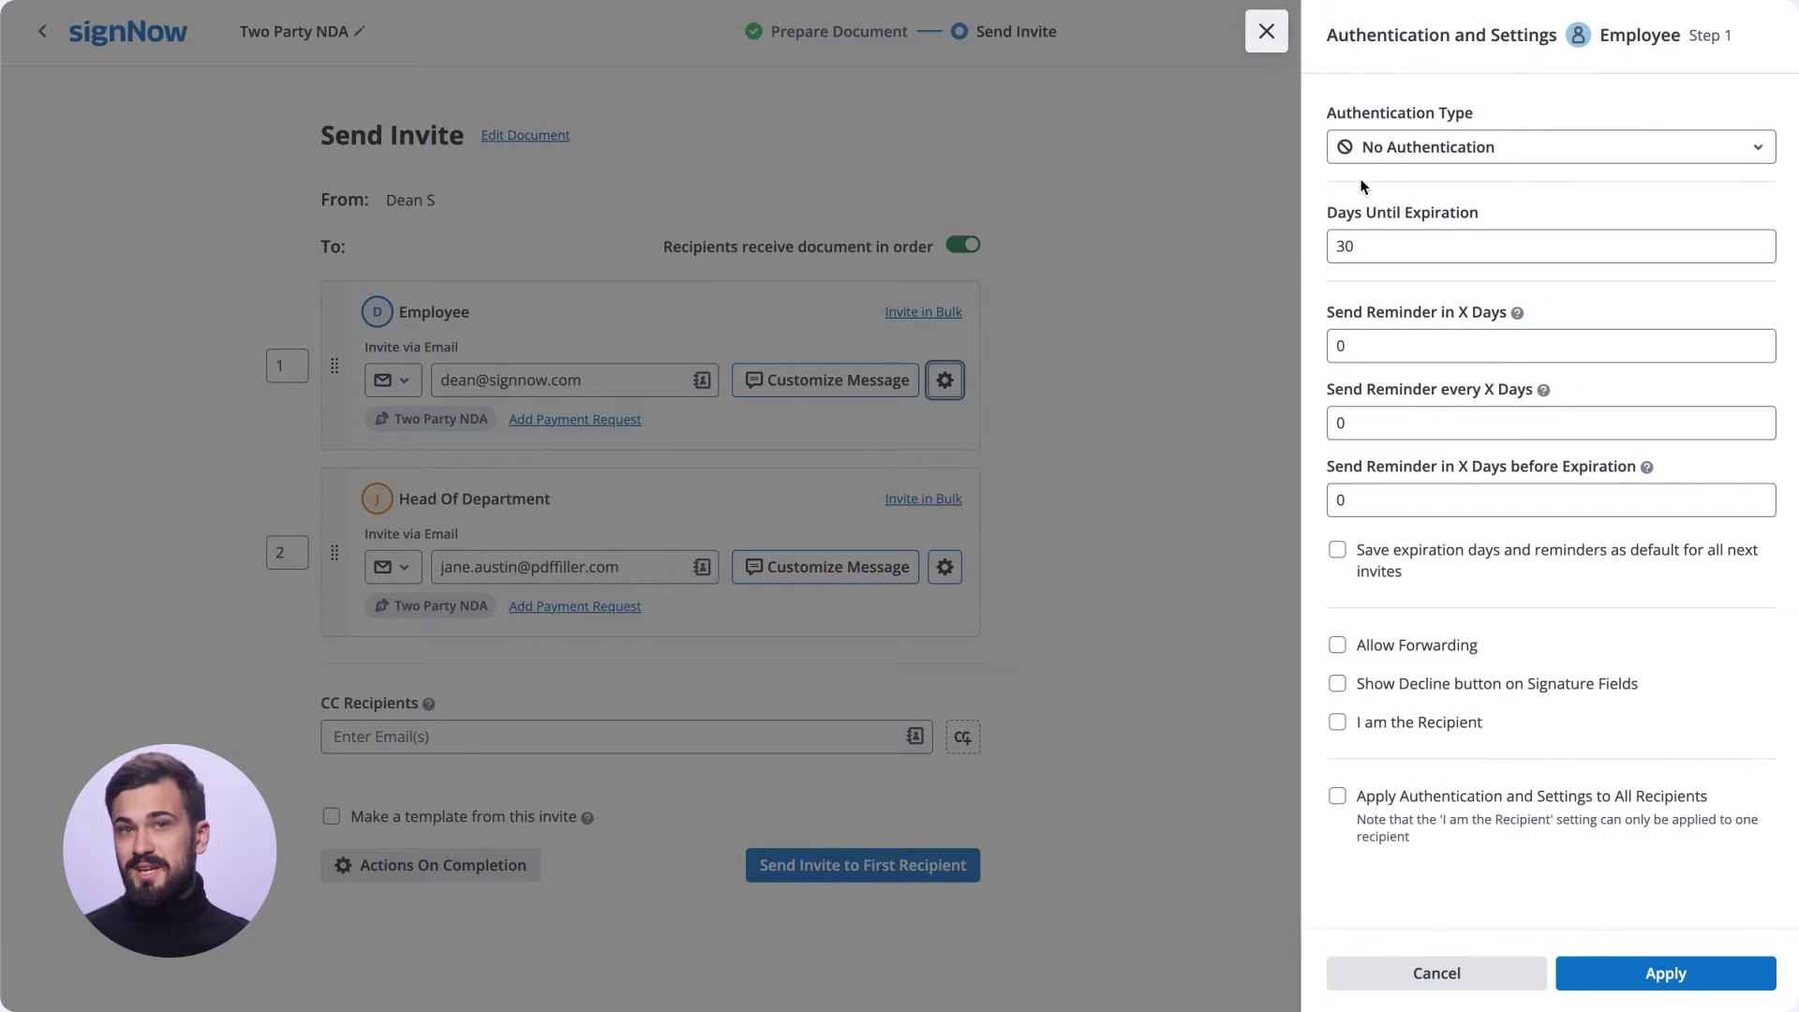
Give the Employee's invite Password authentication and reminders every 2 days, then apply.
click(1365, 150)
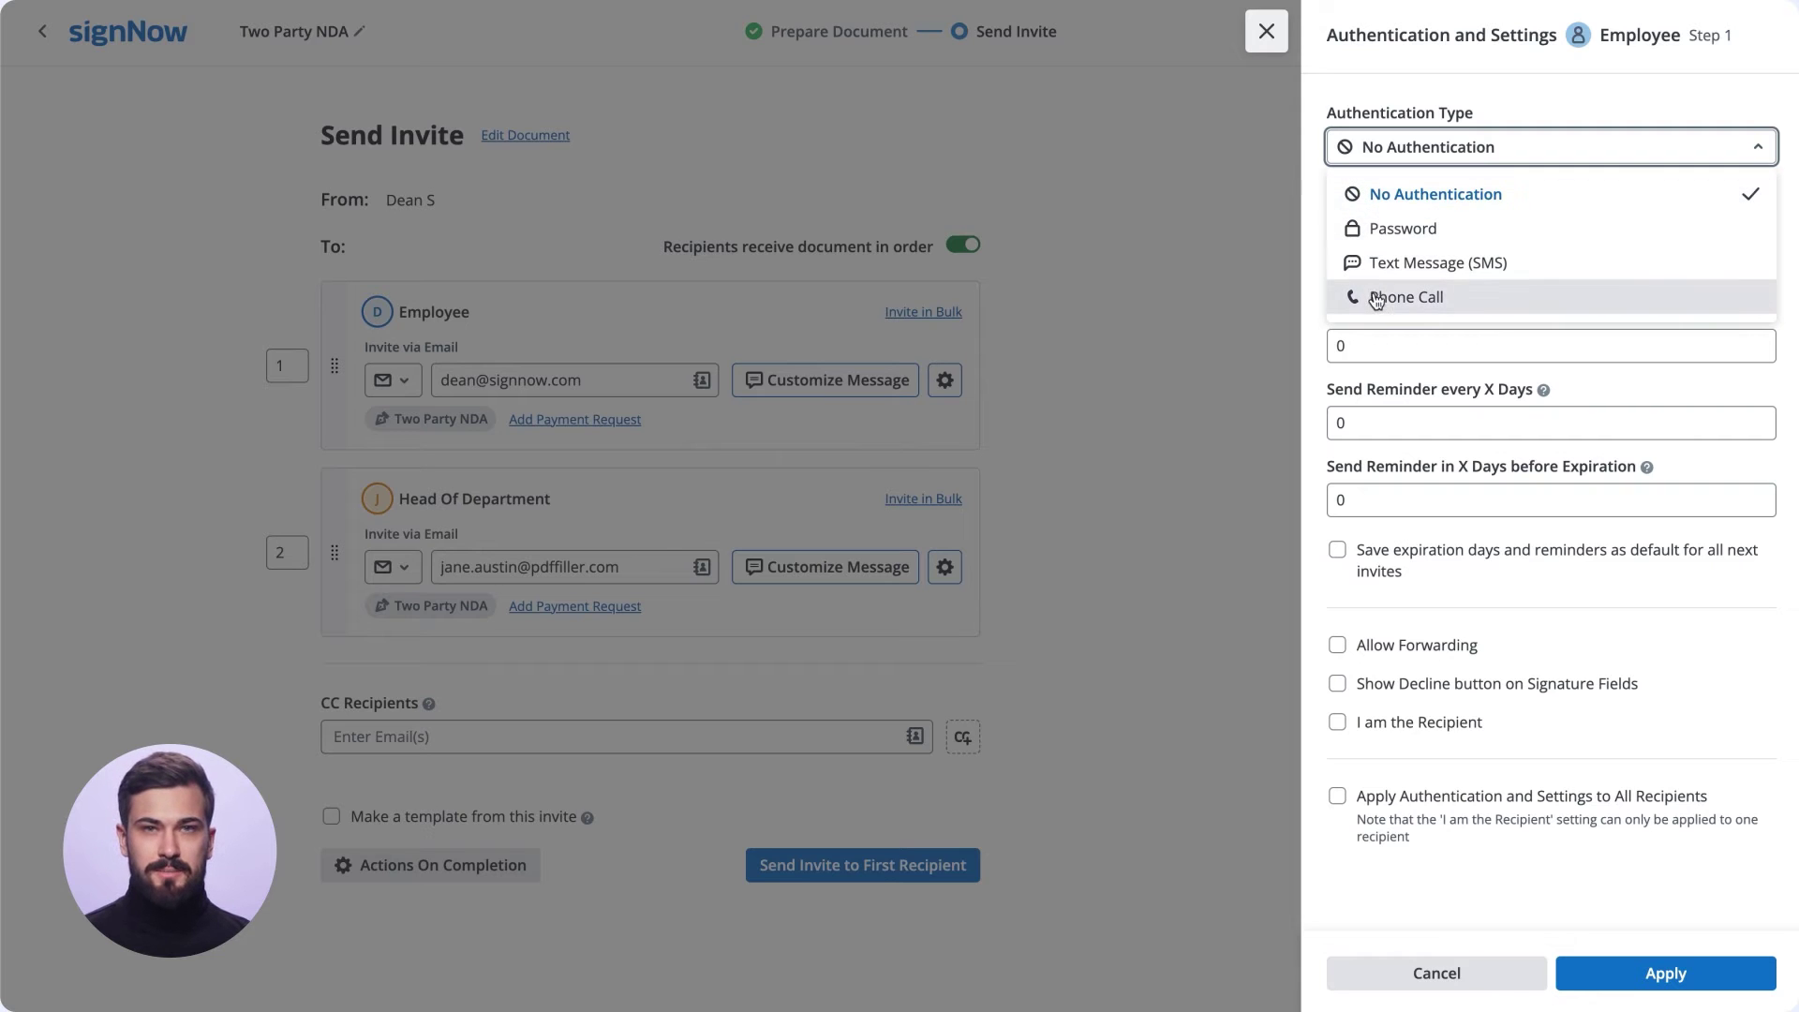
click(1396, 228)
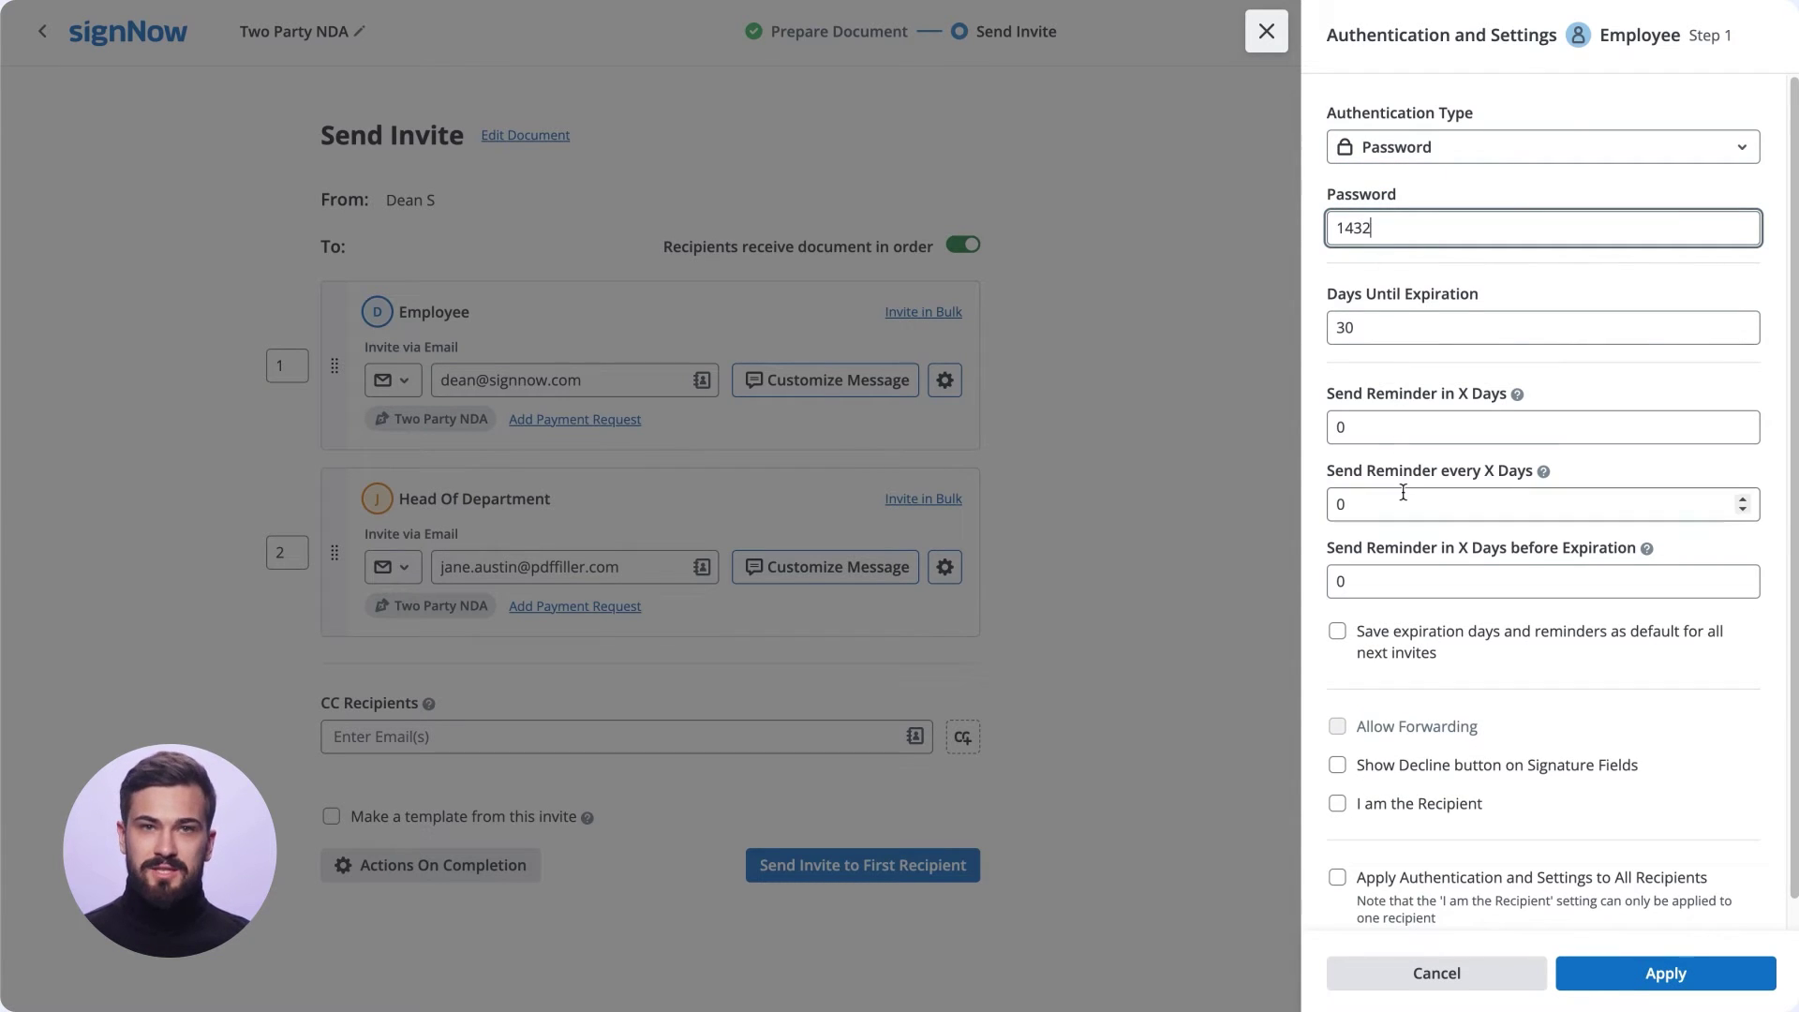
click(1402, 493)
text(2)
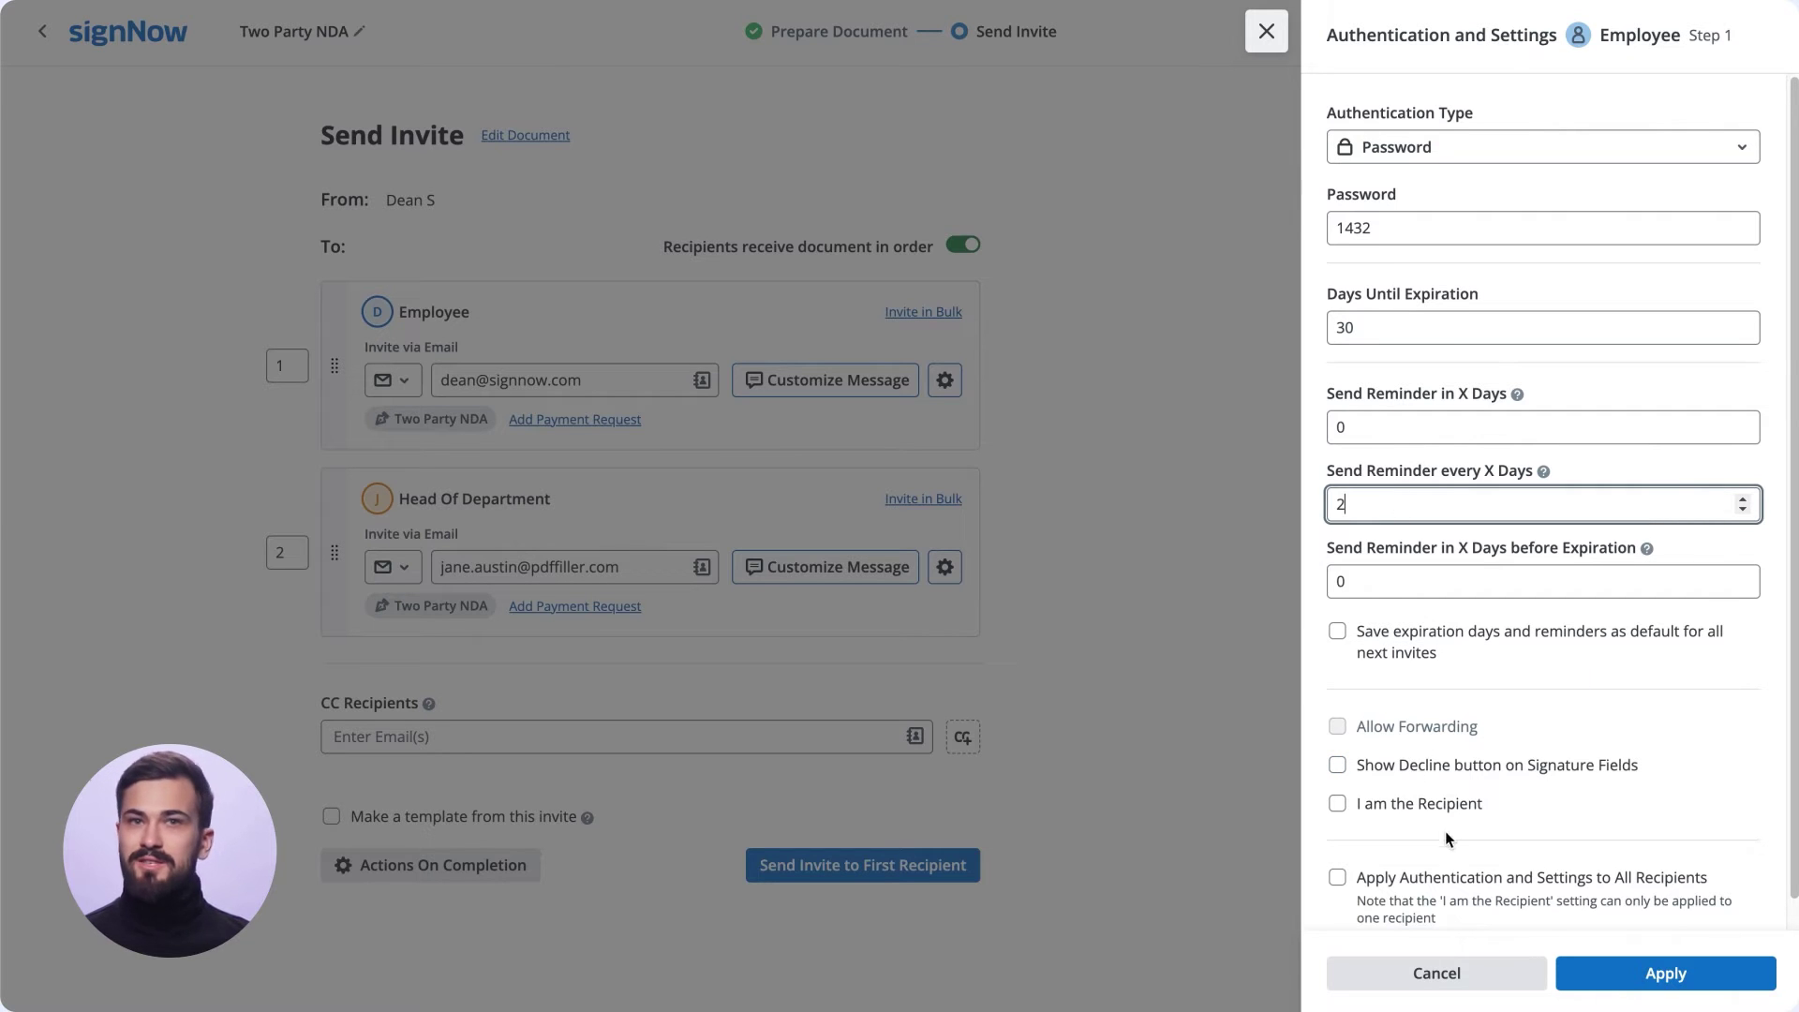
click(1604, 971)
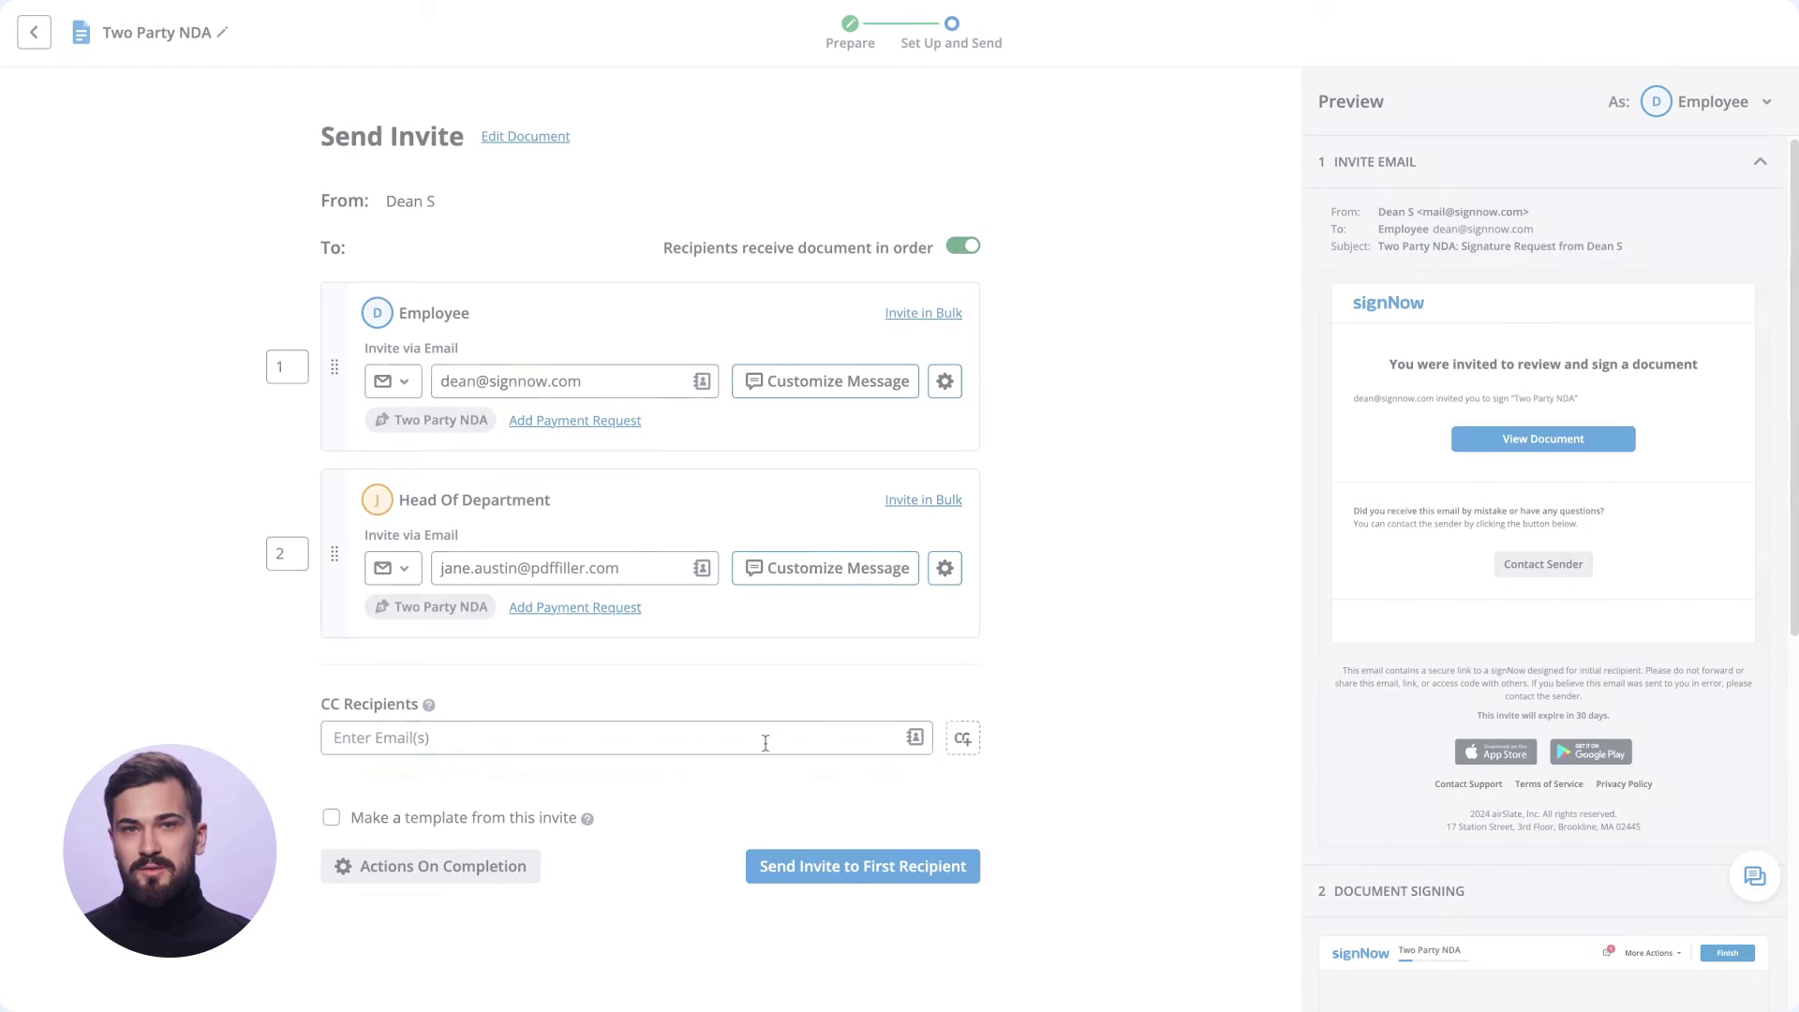
Add two CC e-mail addresses, accepting a suggested contact for the second, and open Actions On Completion.
click(744, 732)
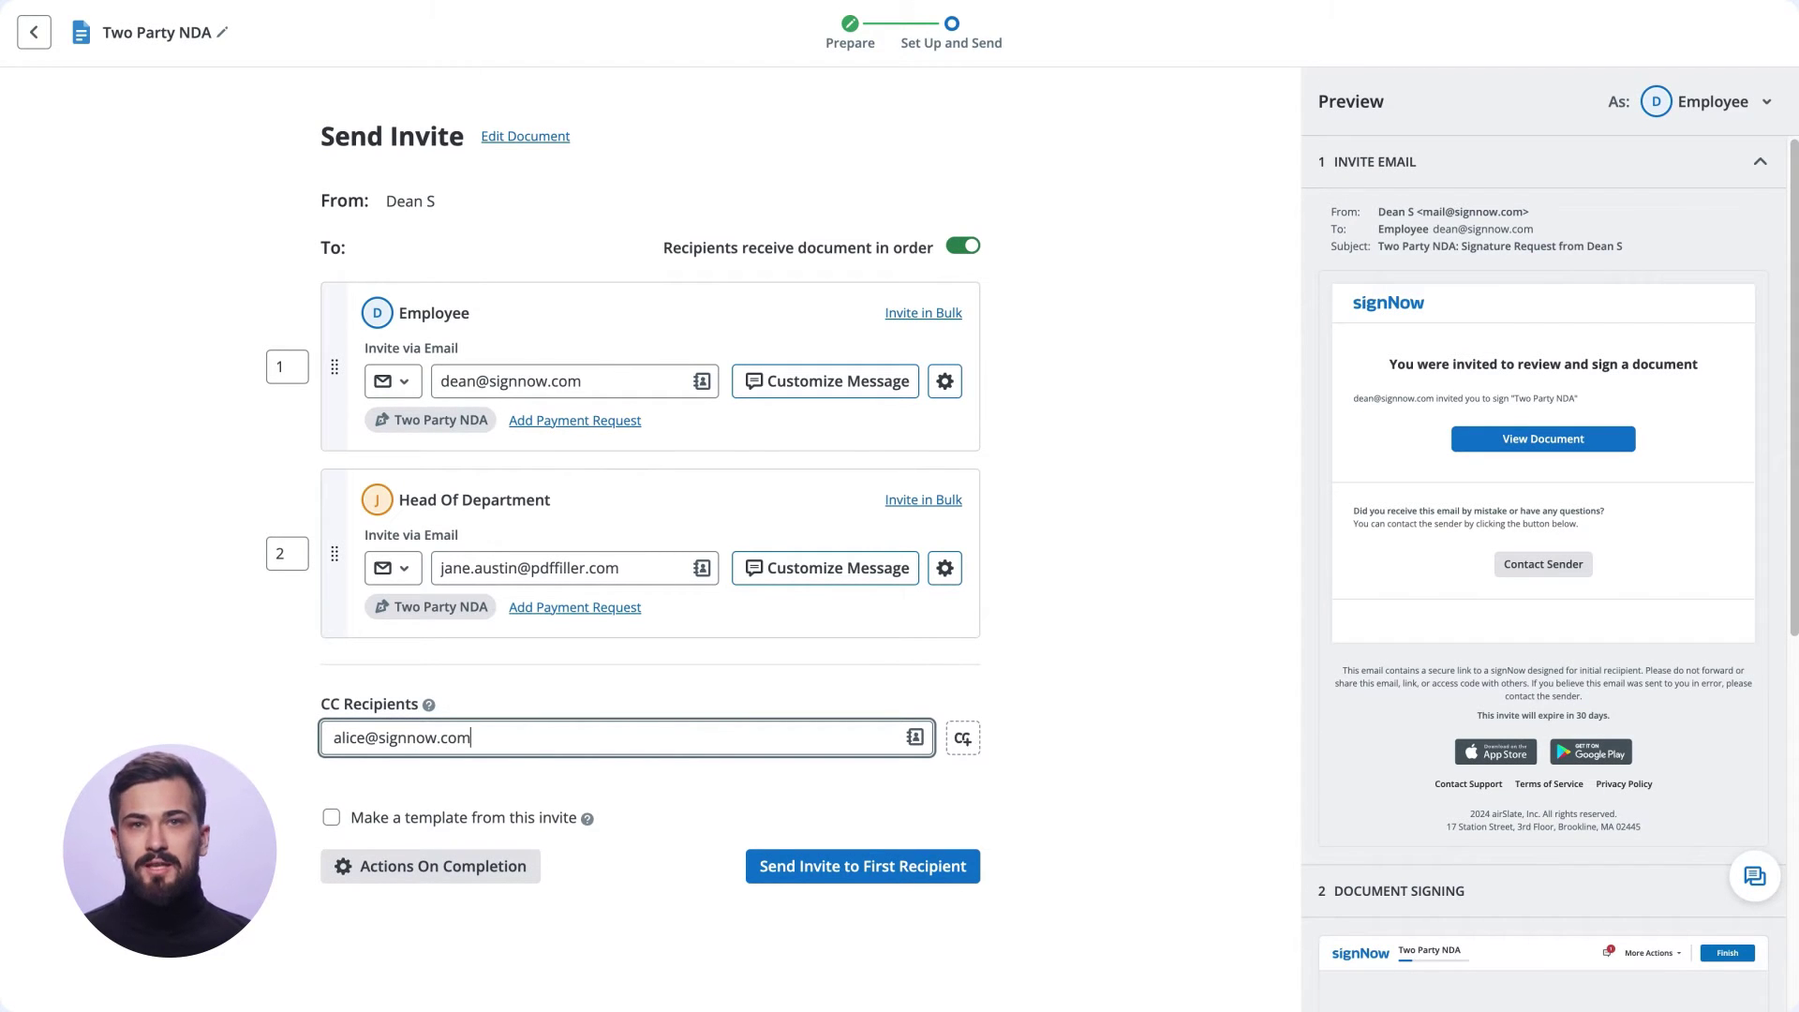
key(Return)
text(john)
key(Return)
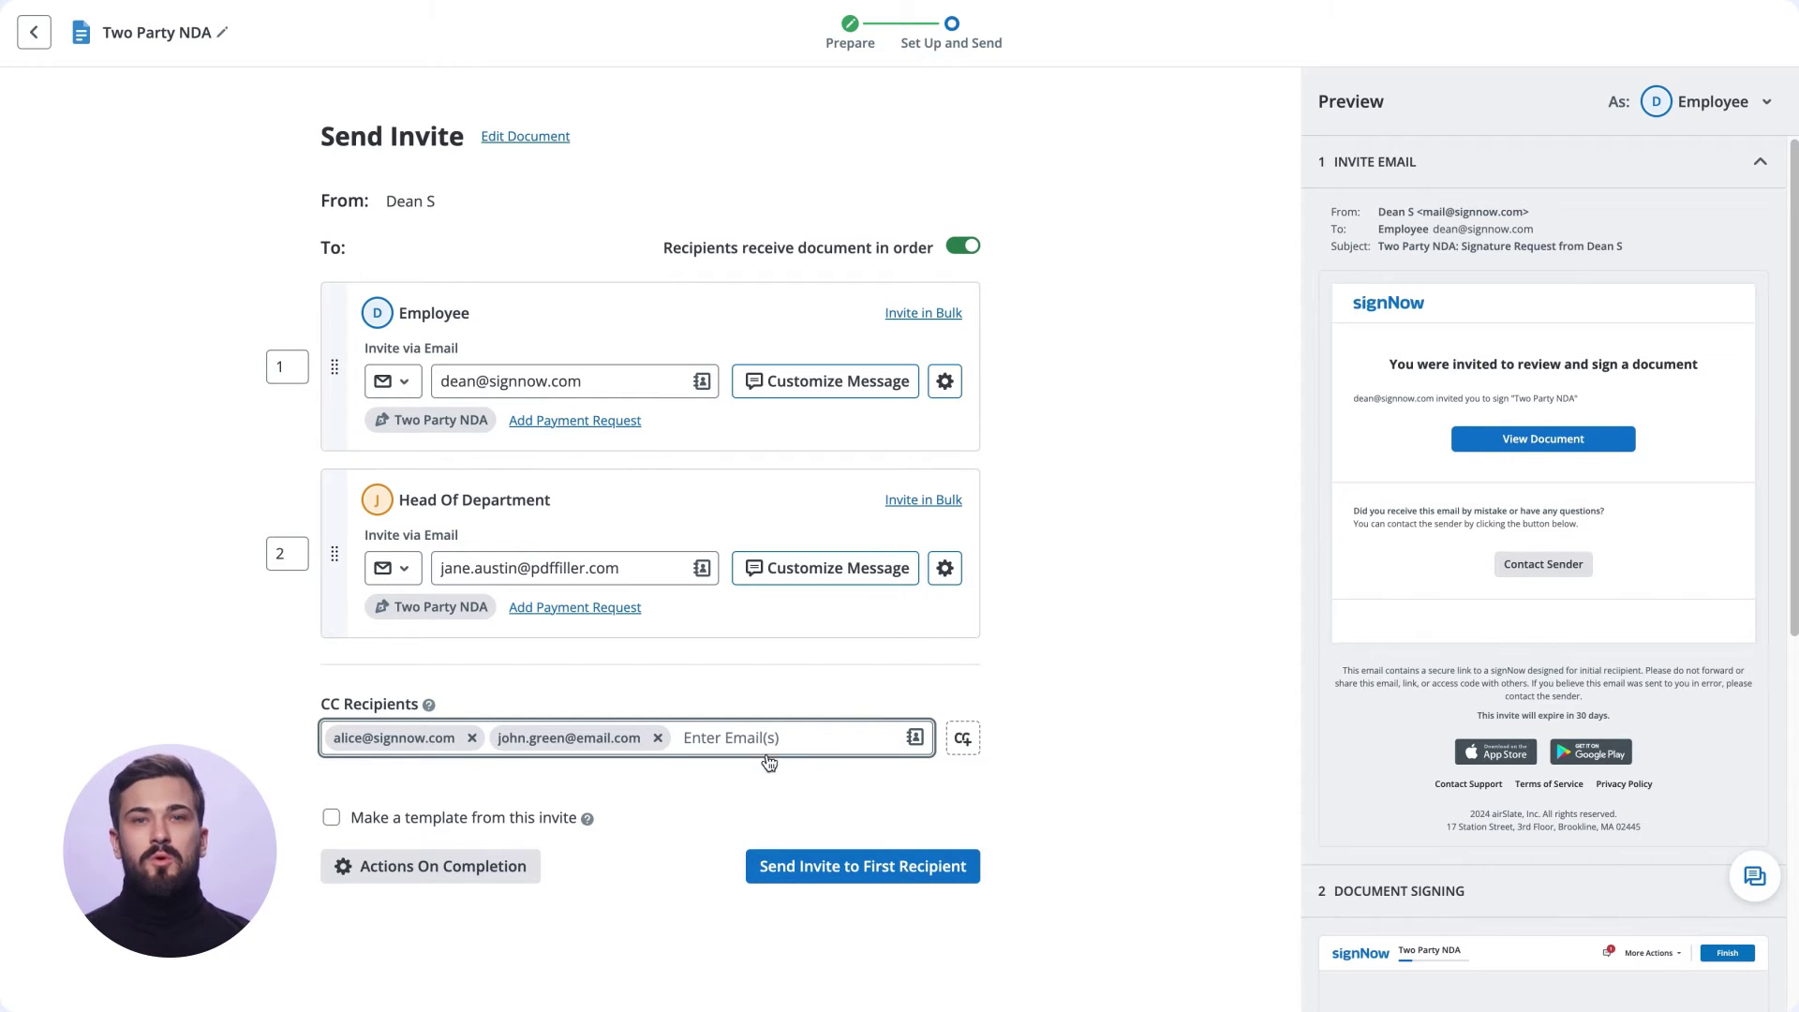
click(757, 795)
click(518, 865)
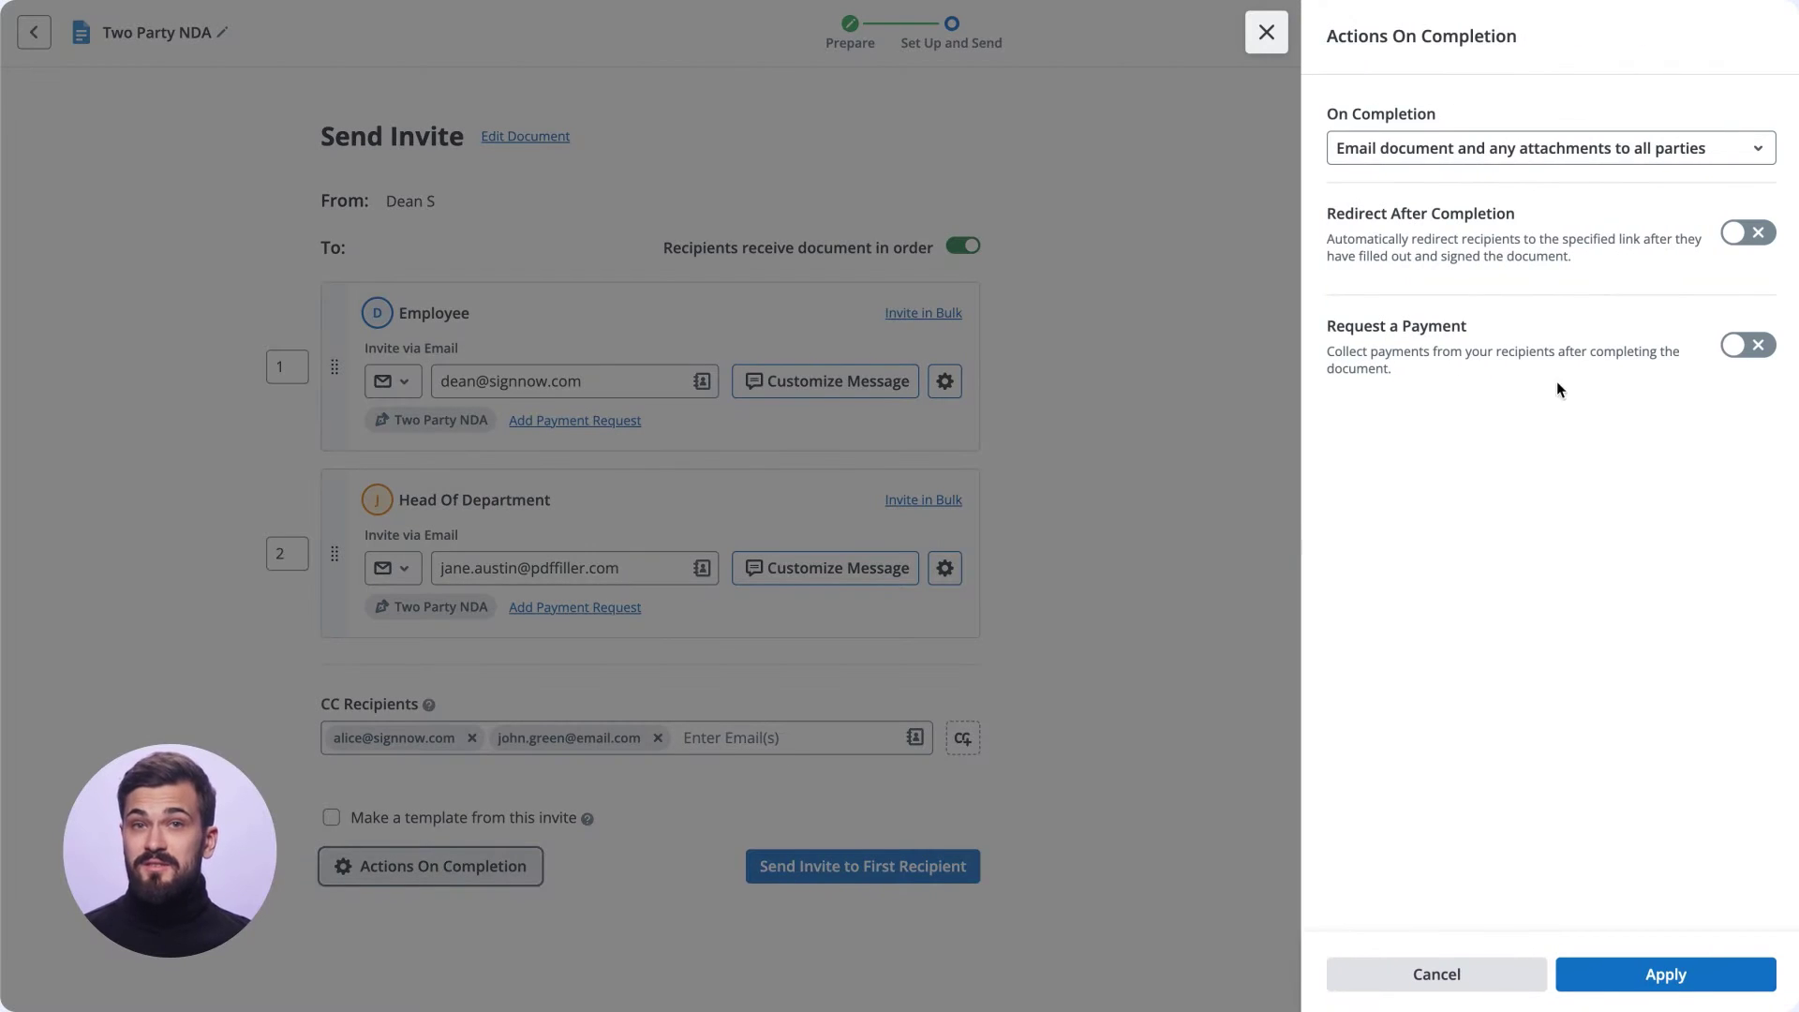
click(1748, 232)
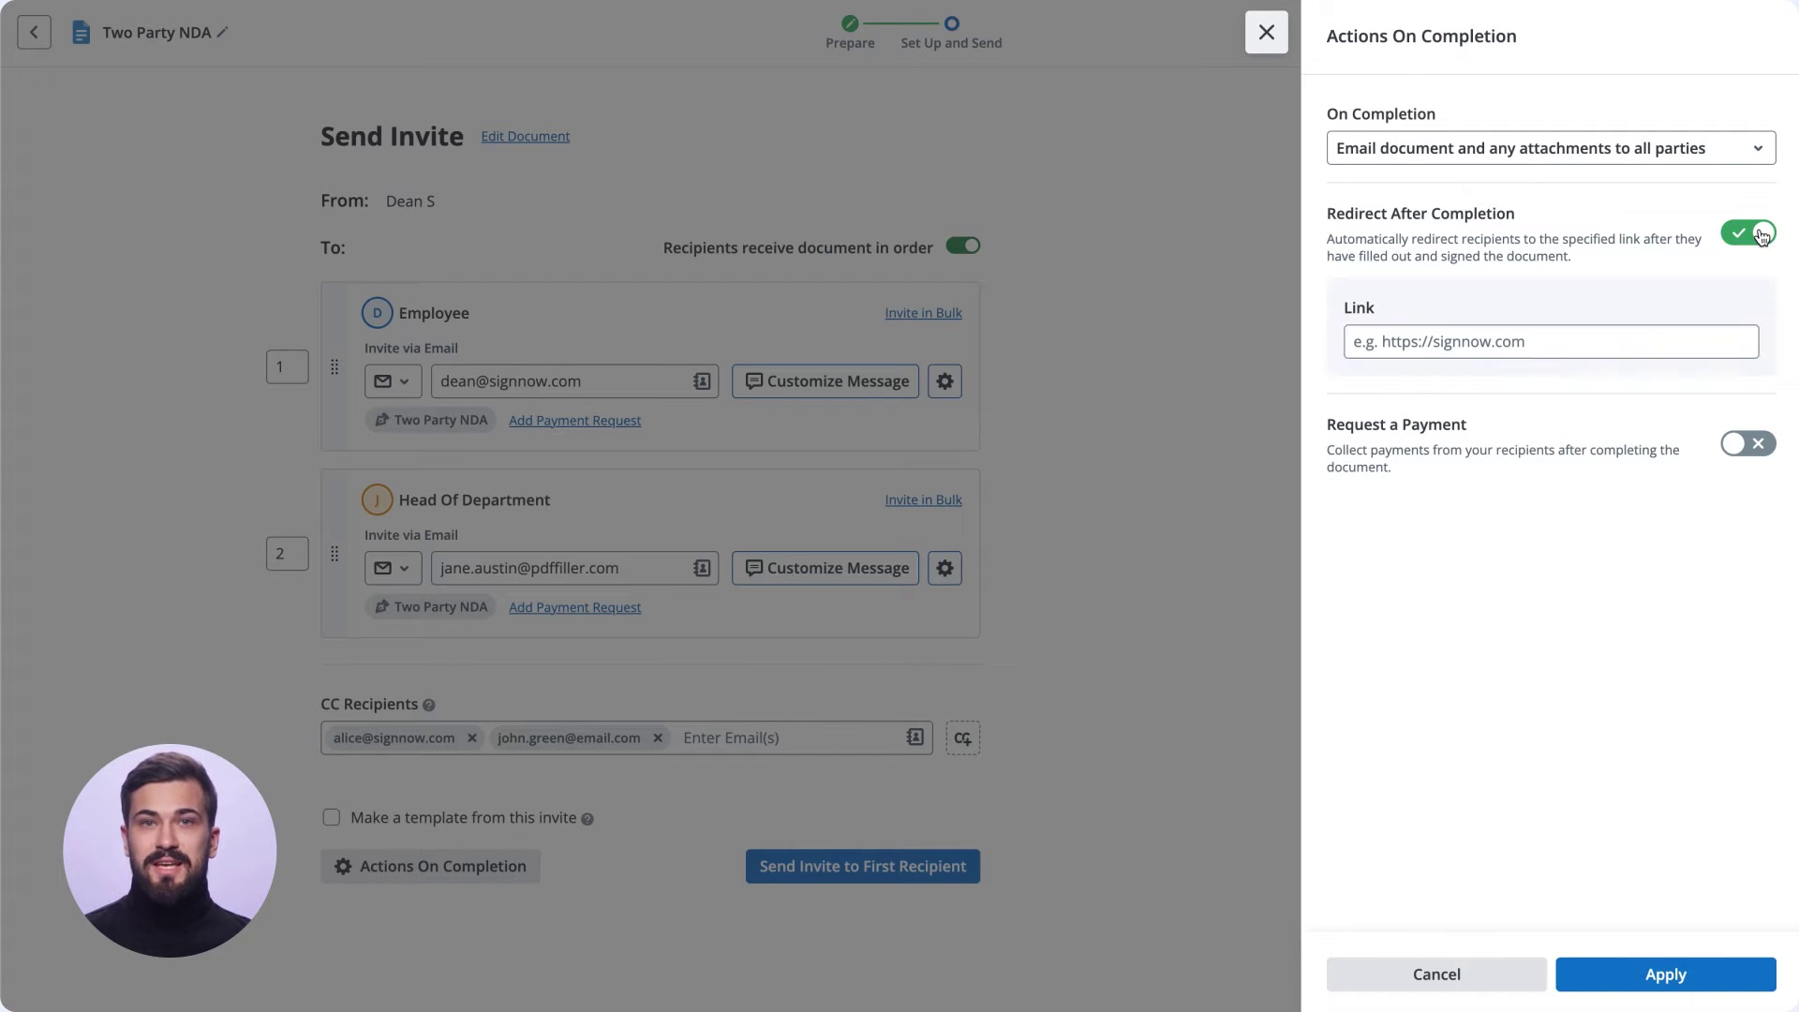
click(1760, 234)
click(1748, 349)
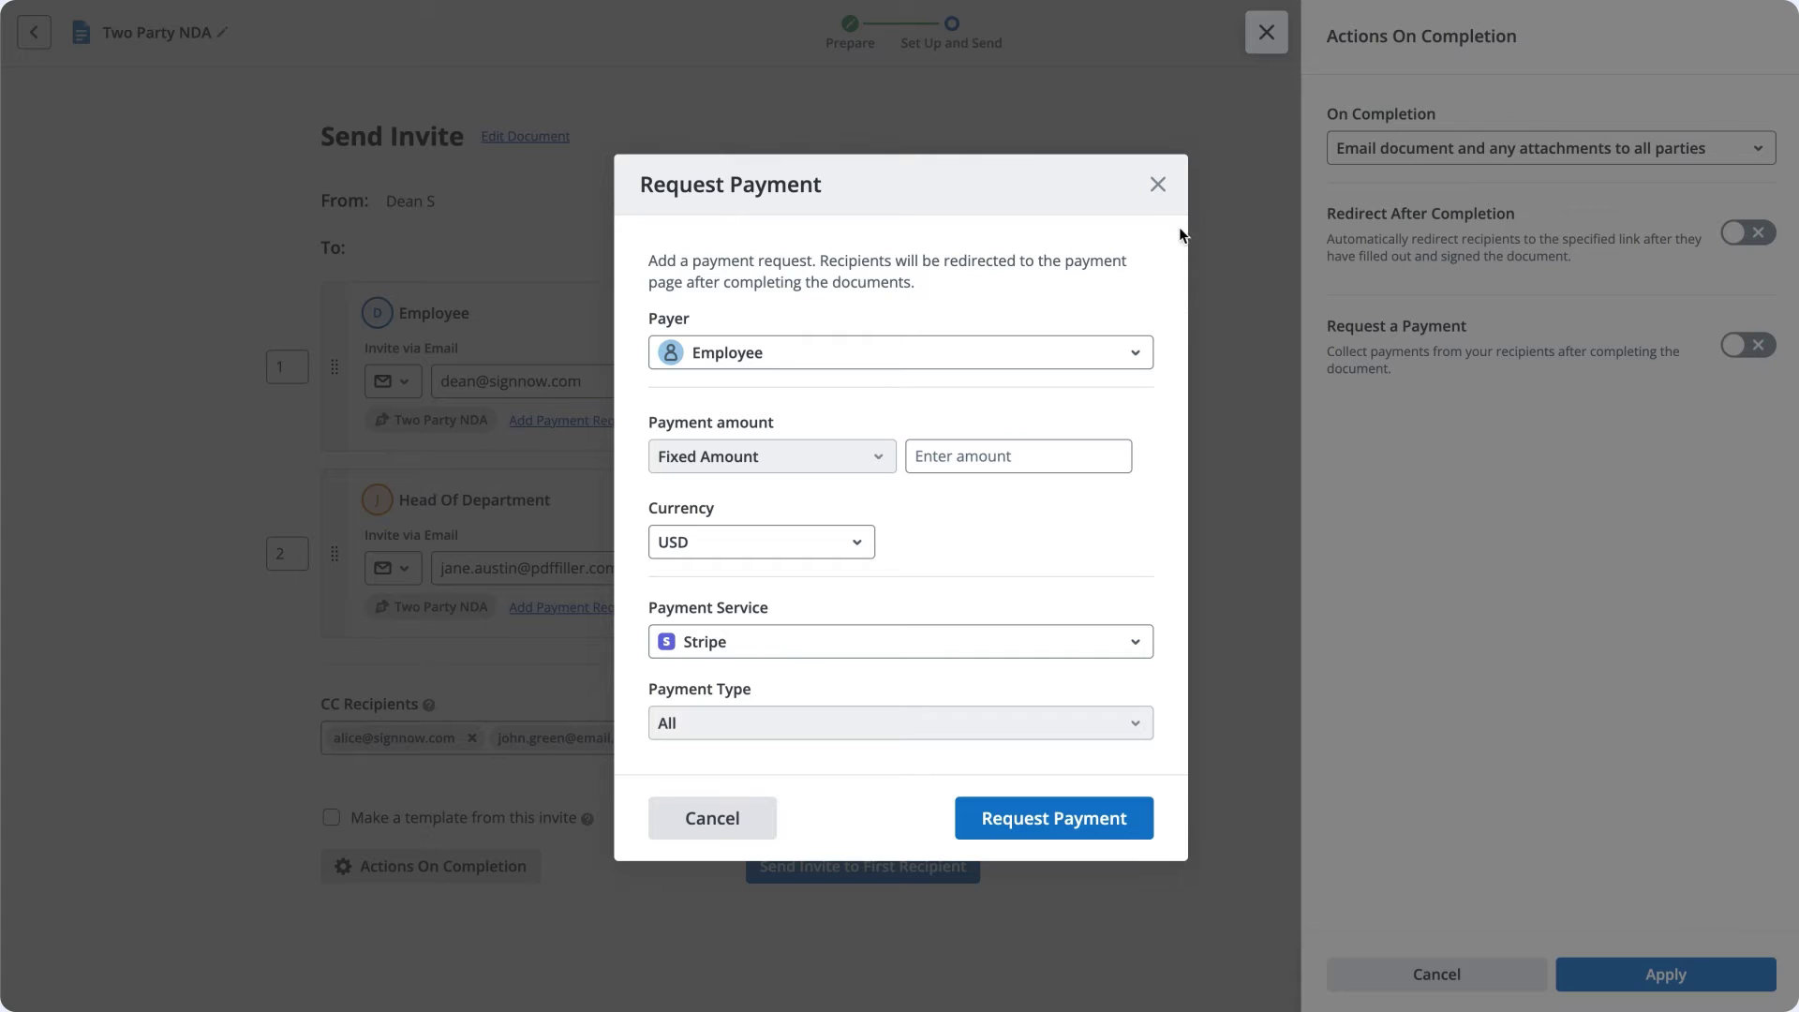
click(1158, 184)
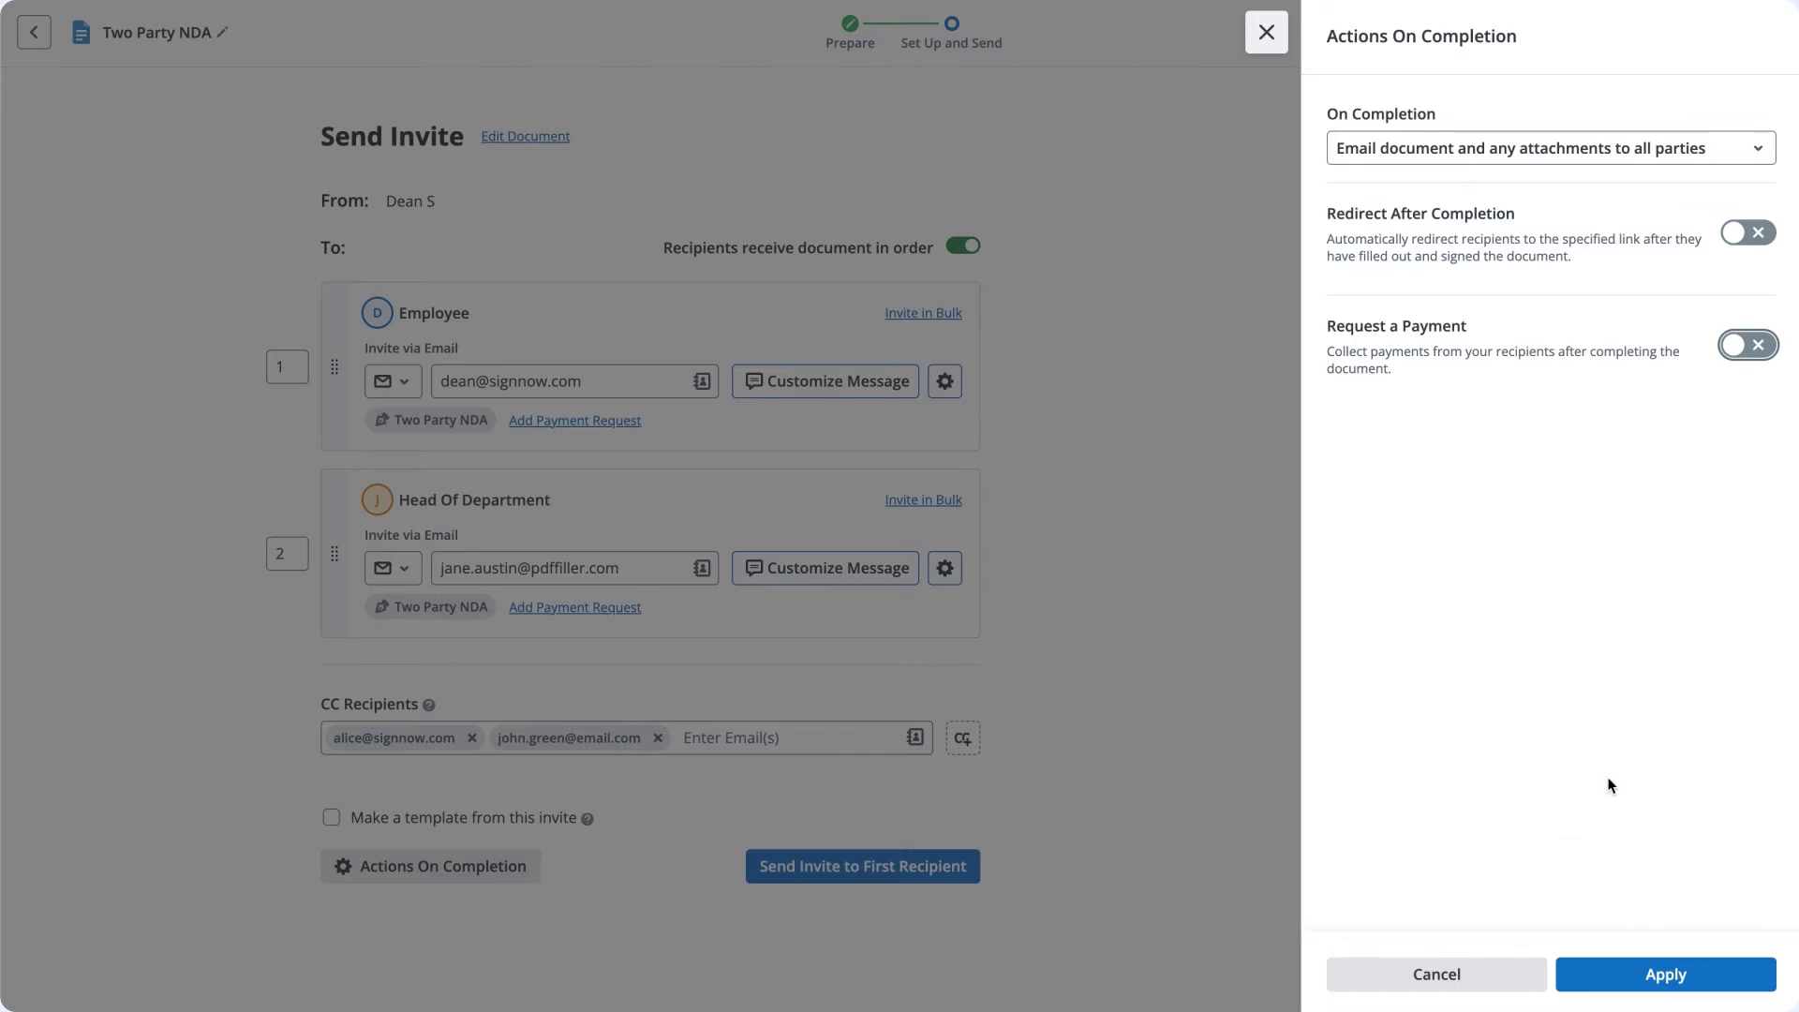
click(1660, 964)
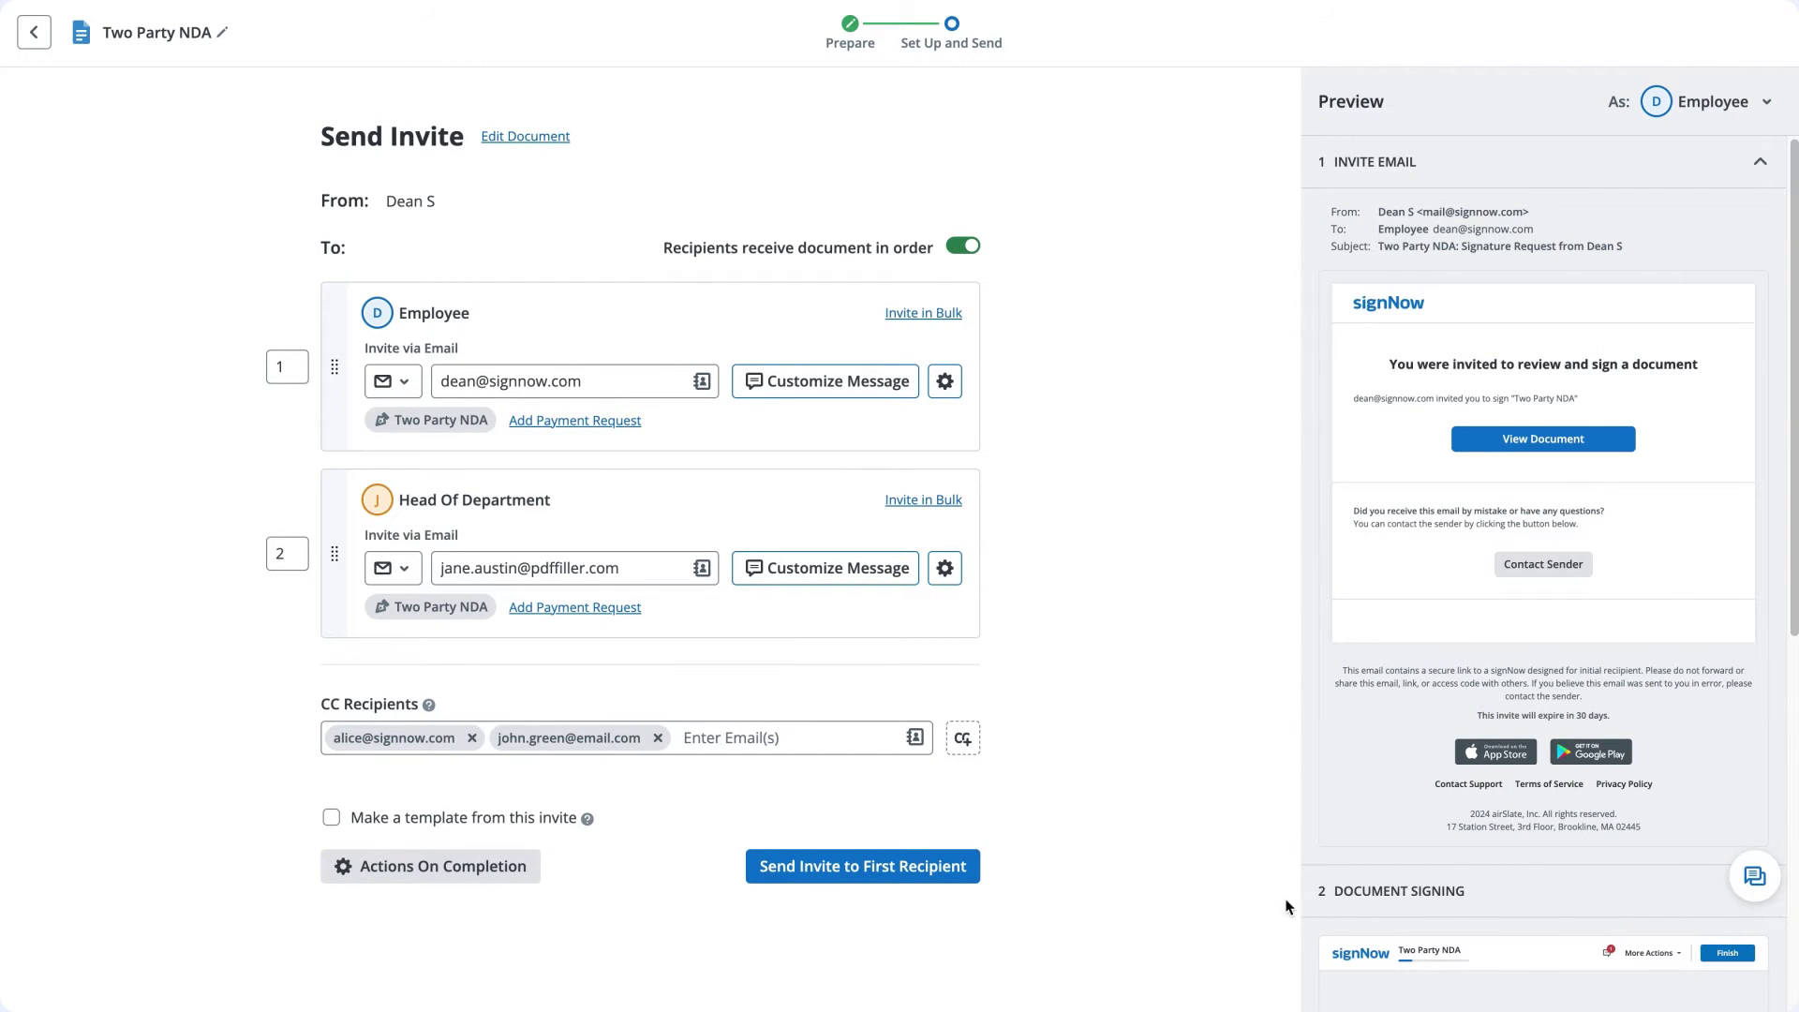
click(917, 871)
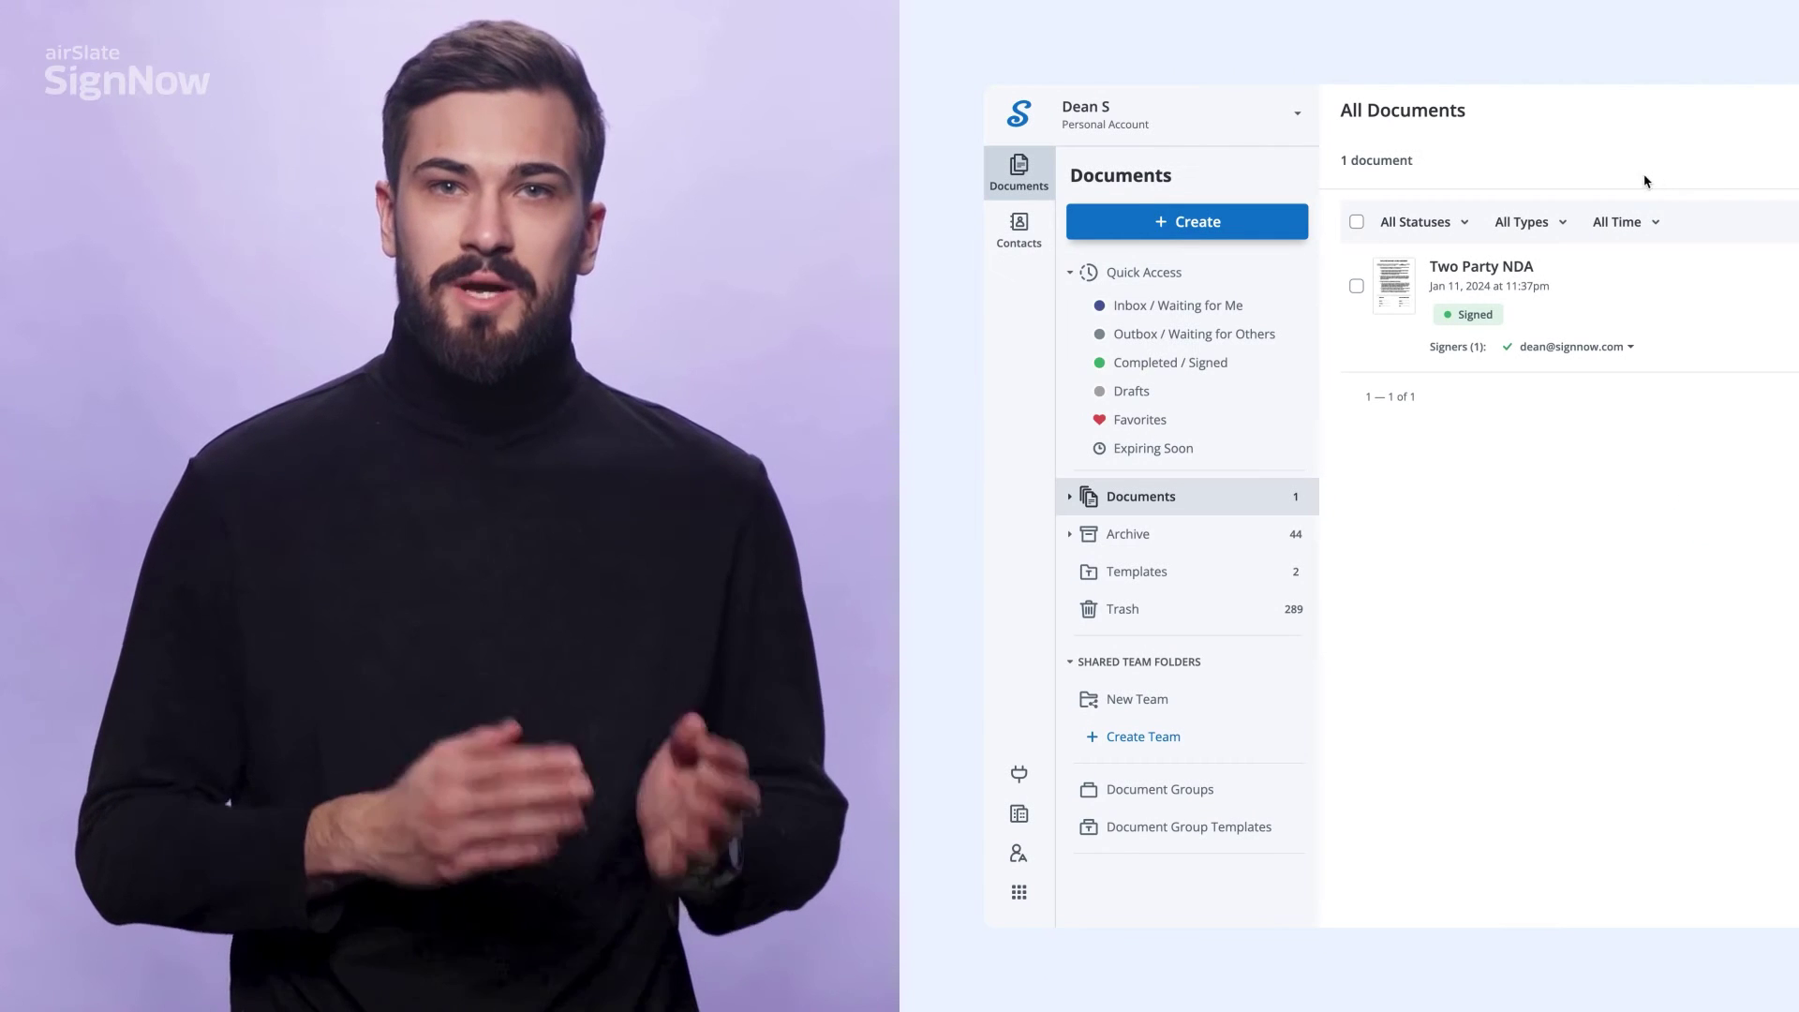
Upload Code Of Conduct.pdf as a new template via Create > Template > Upload.
click(1293, 221)
mouse_move(1318, 344)
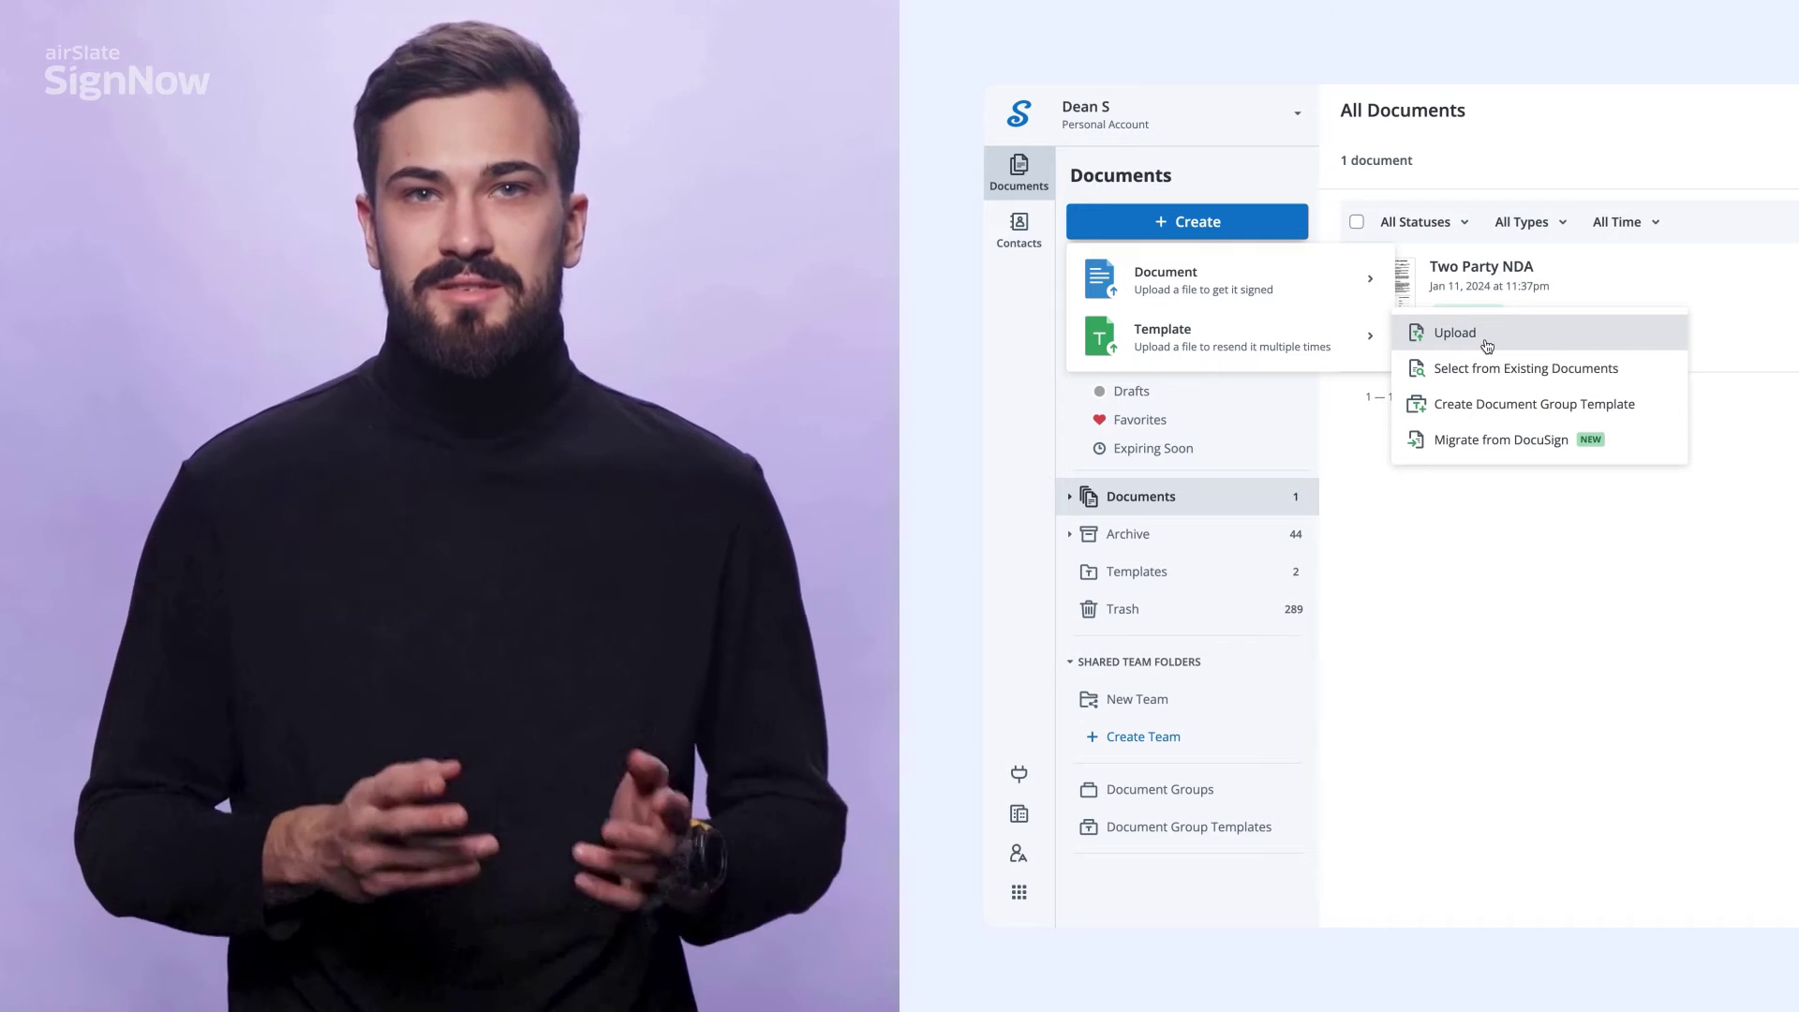
click(1486, 340)
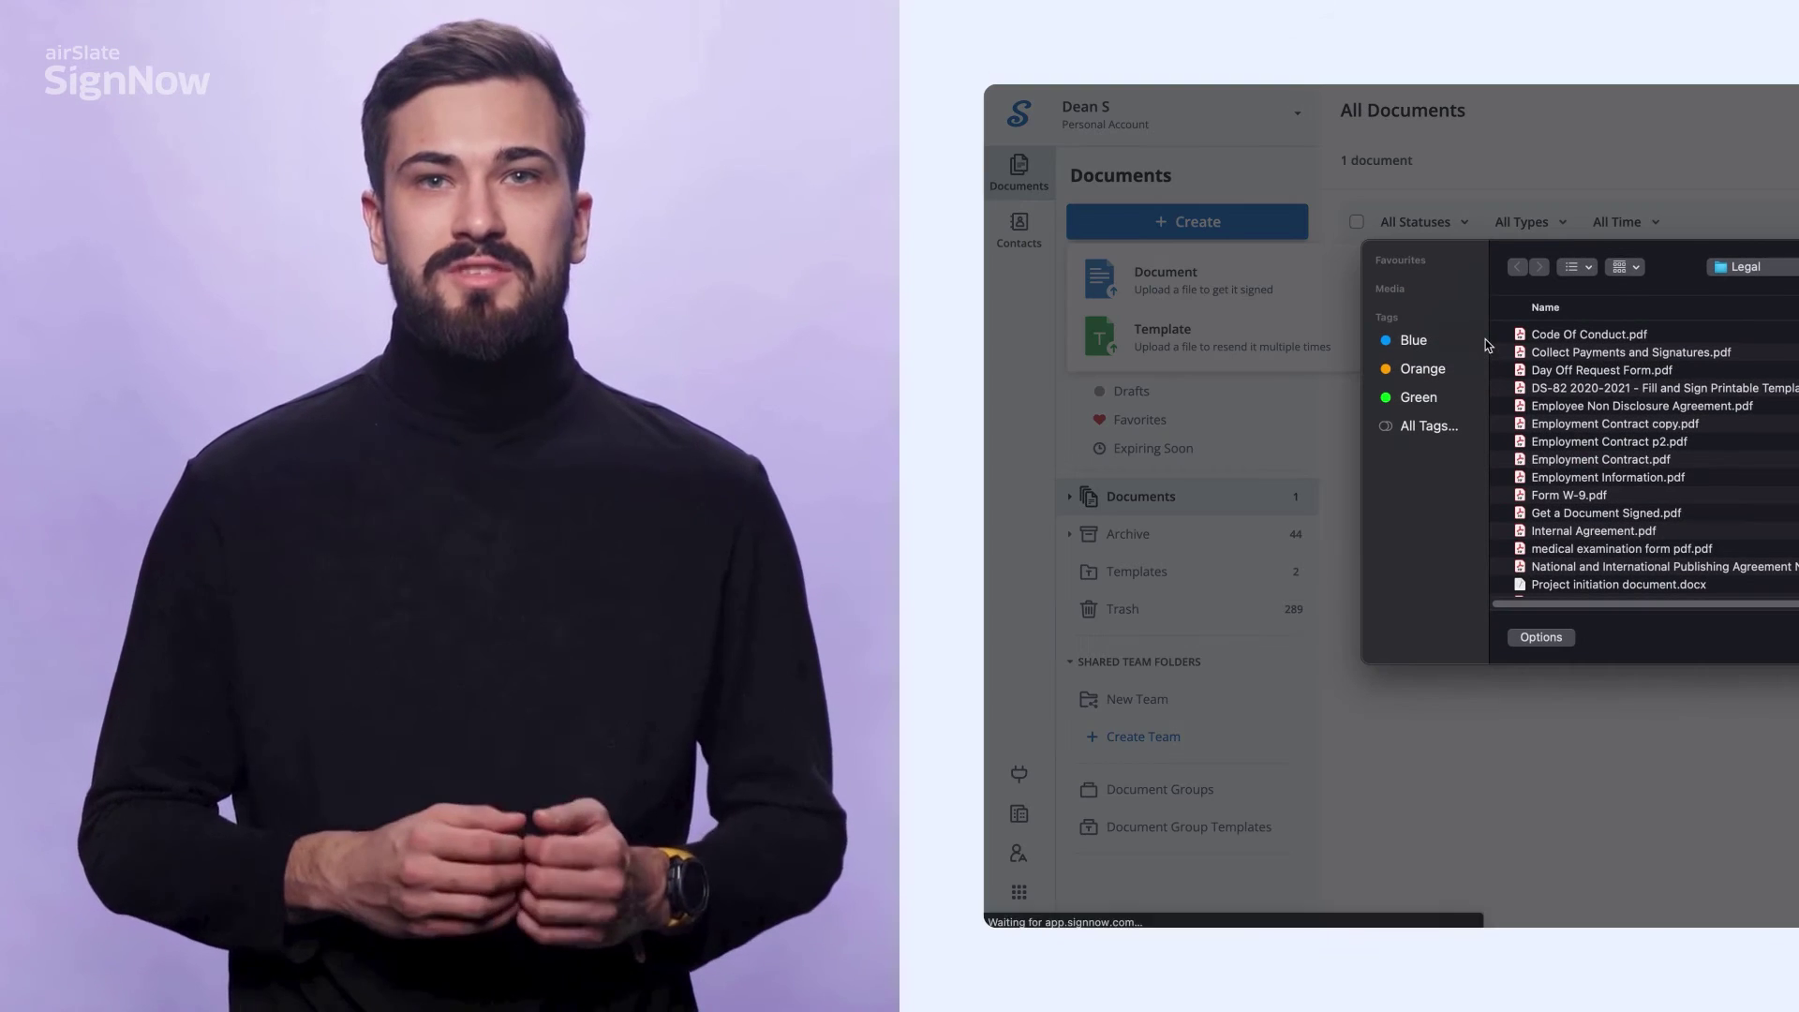
double_click(1630, 335)
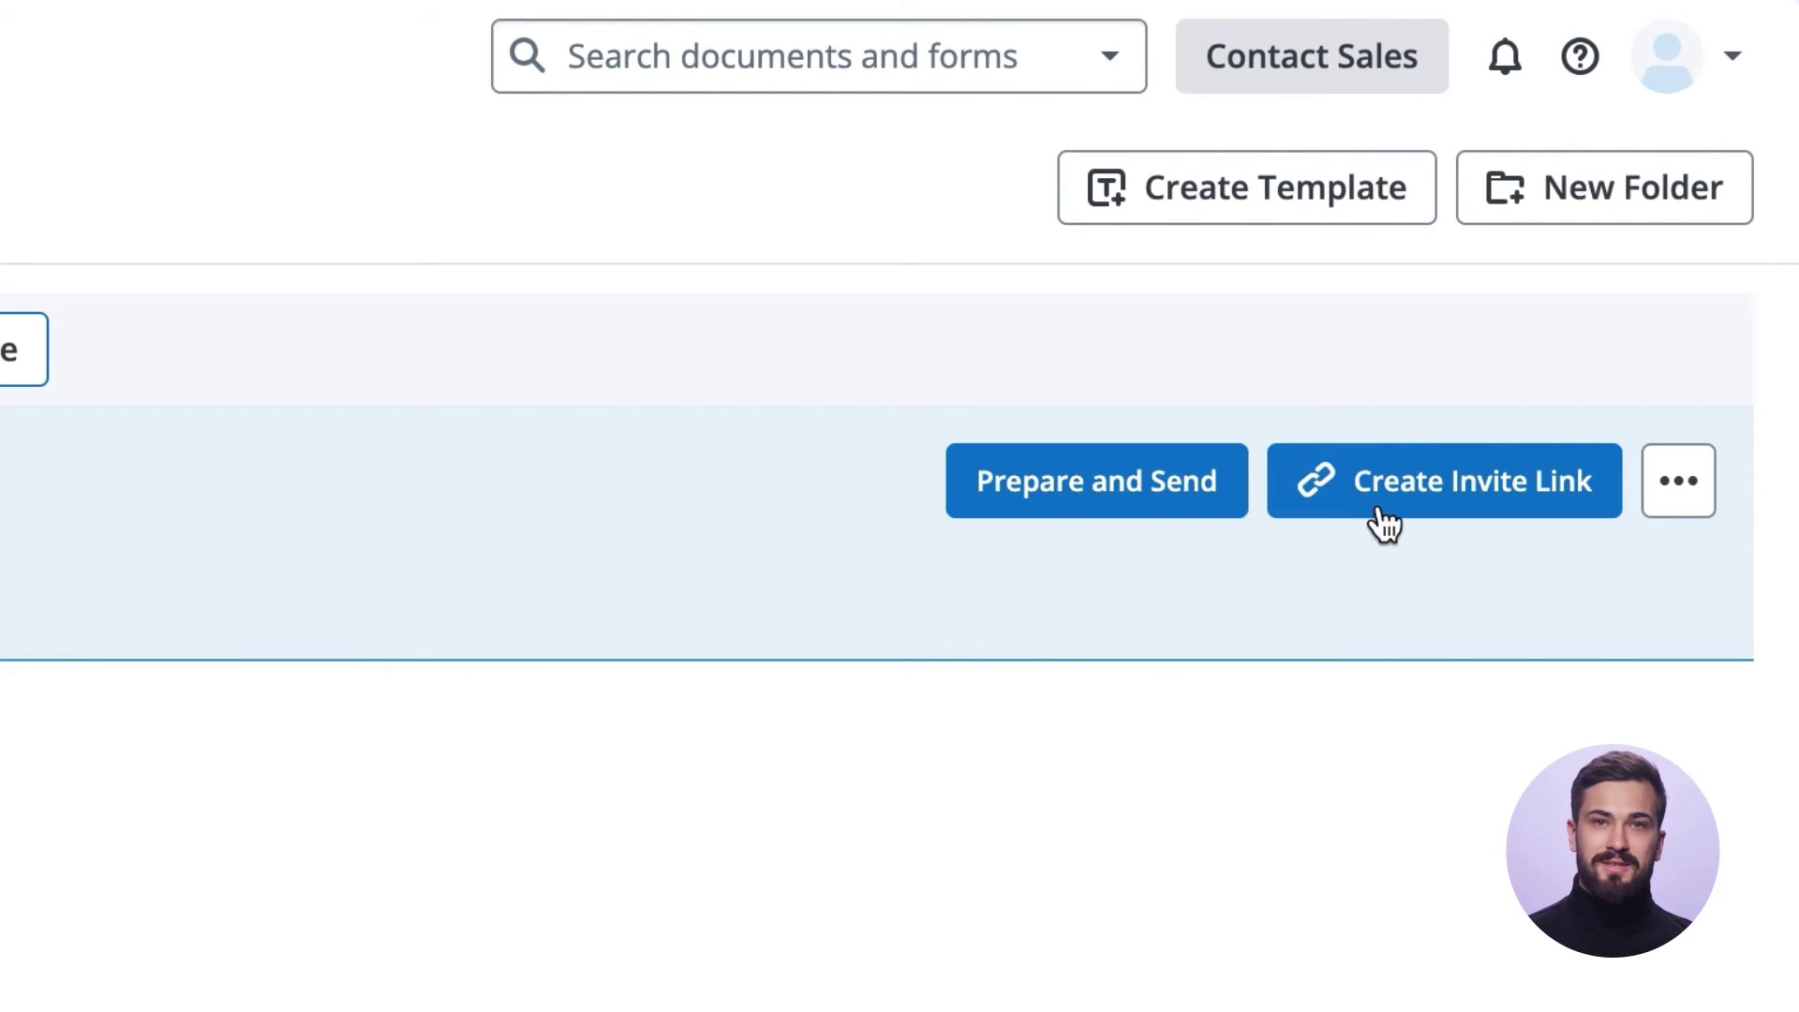
Create an invite link for the Code Of Conduct template, copy it, and close the window.
click(1606, 227)
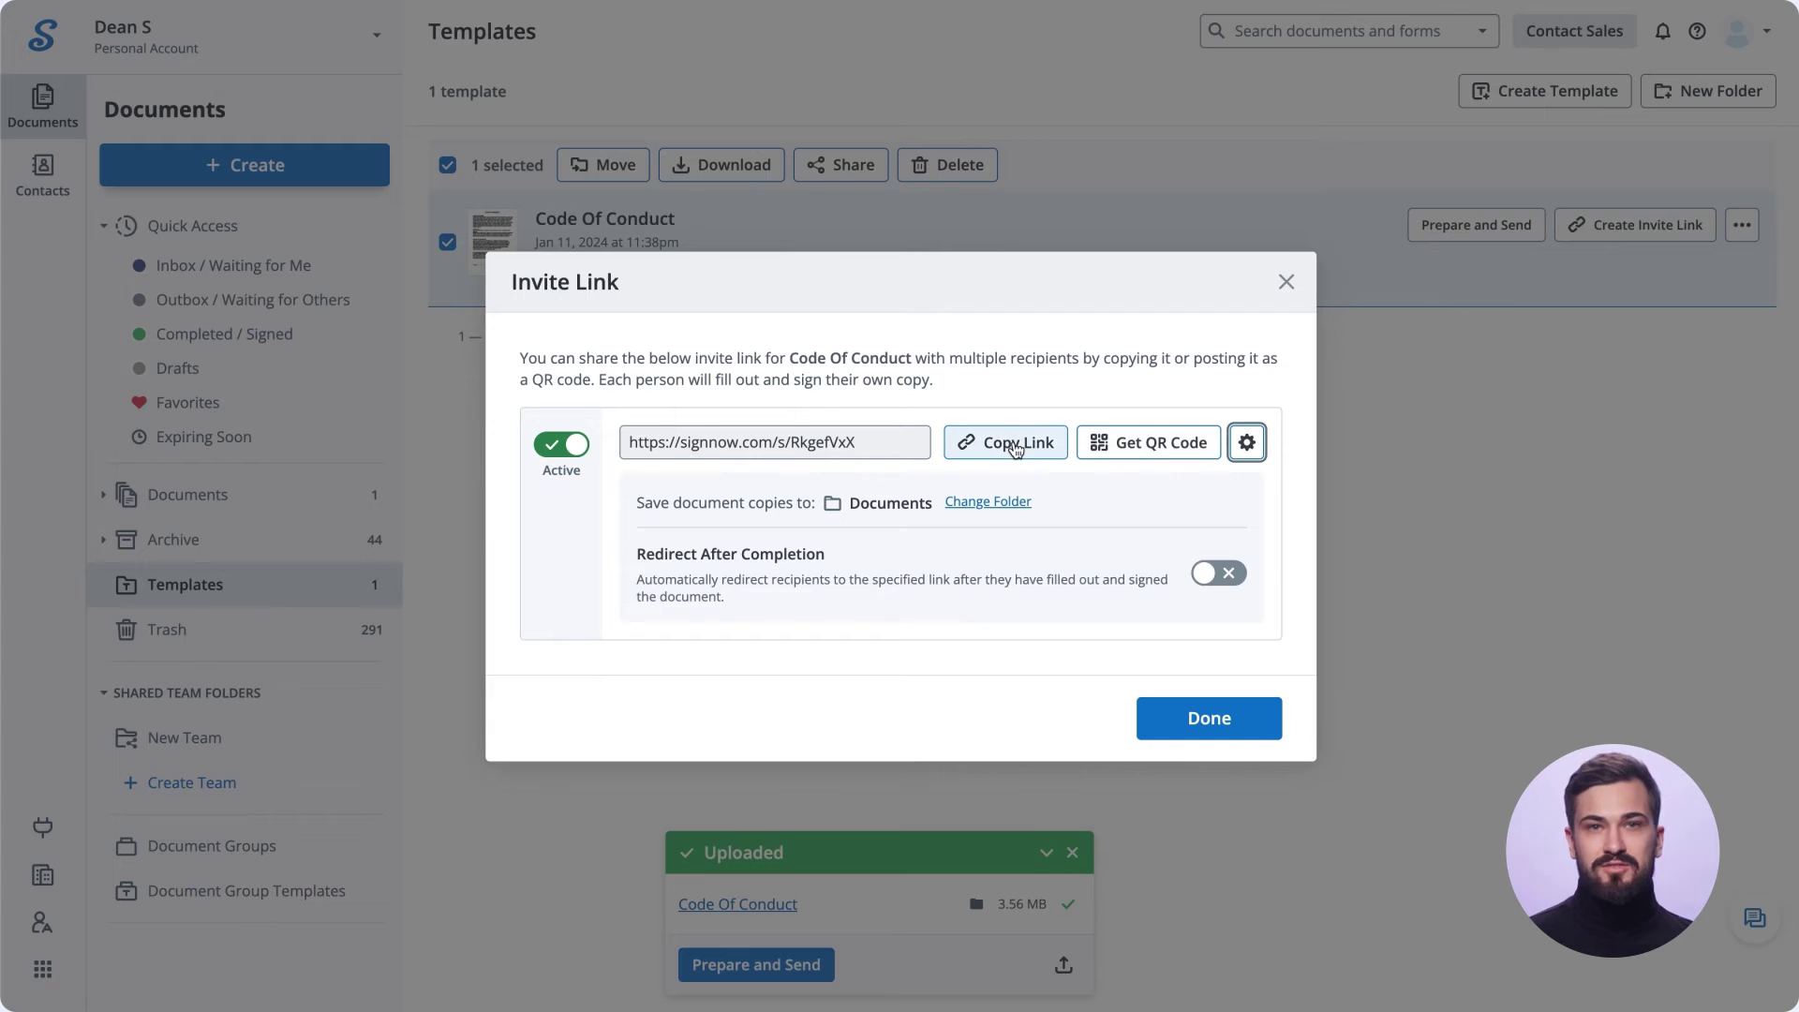
click(1016, 450)
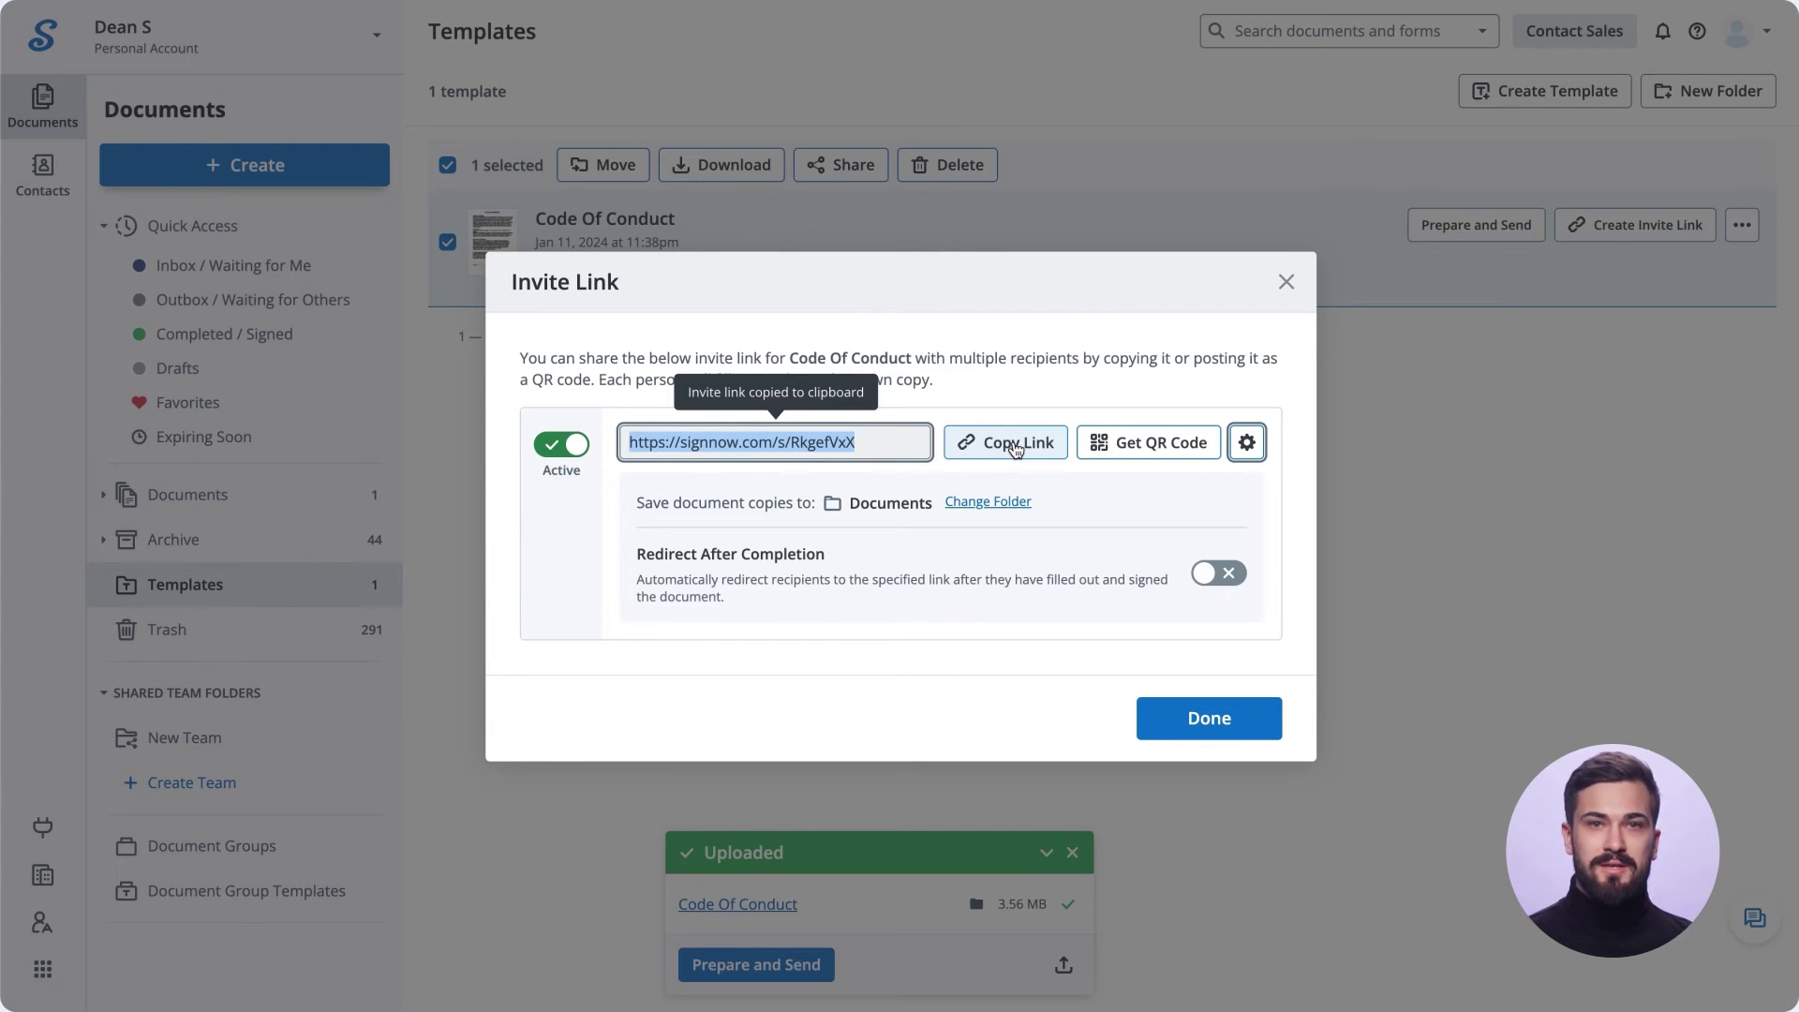
click(1177, 723)
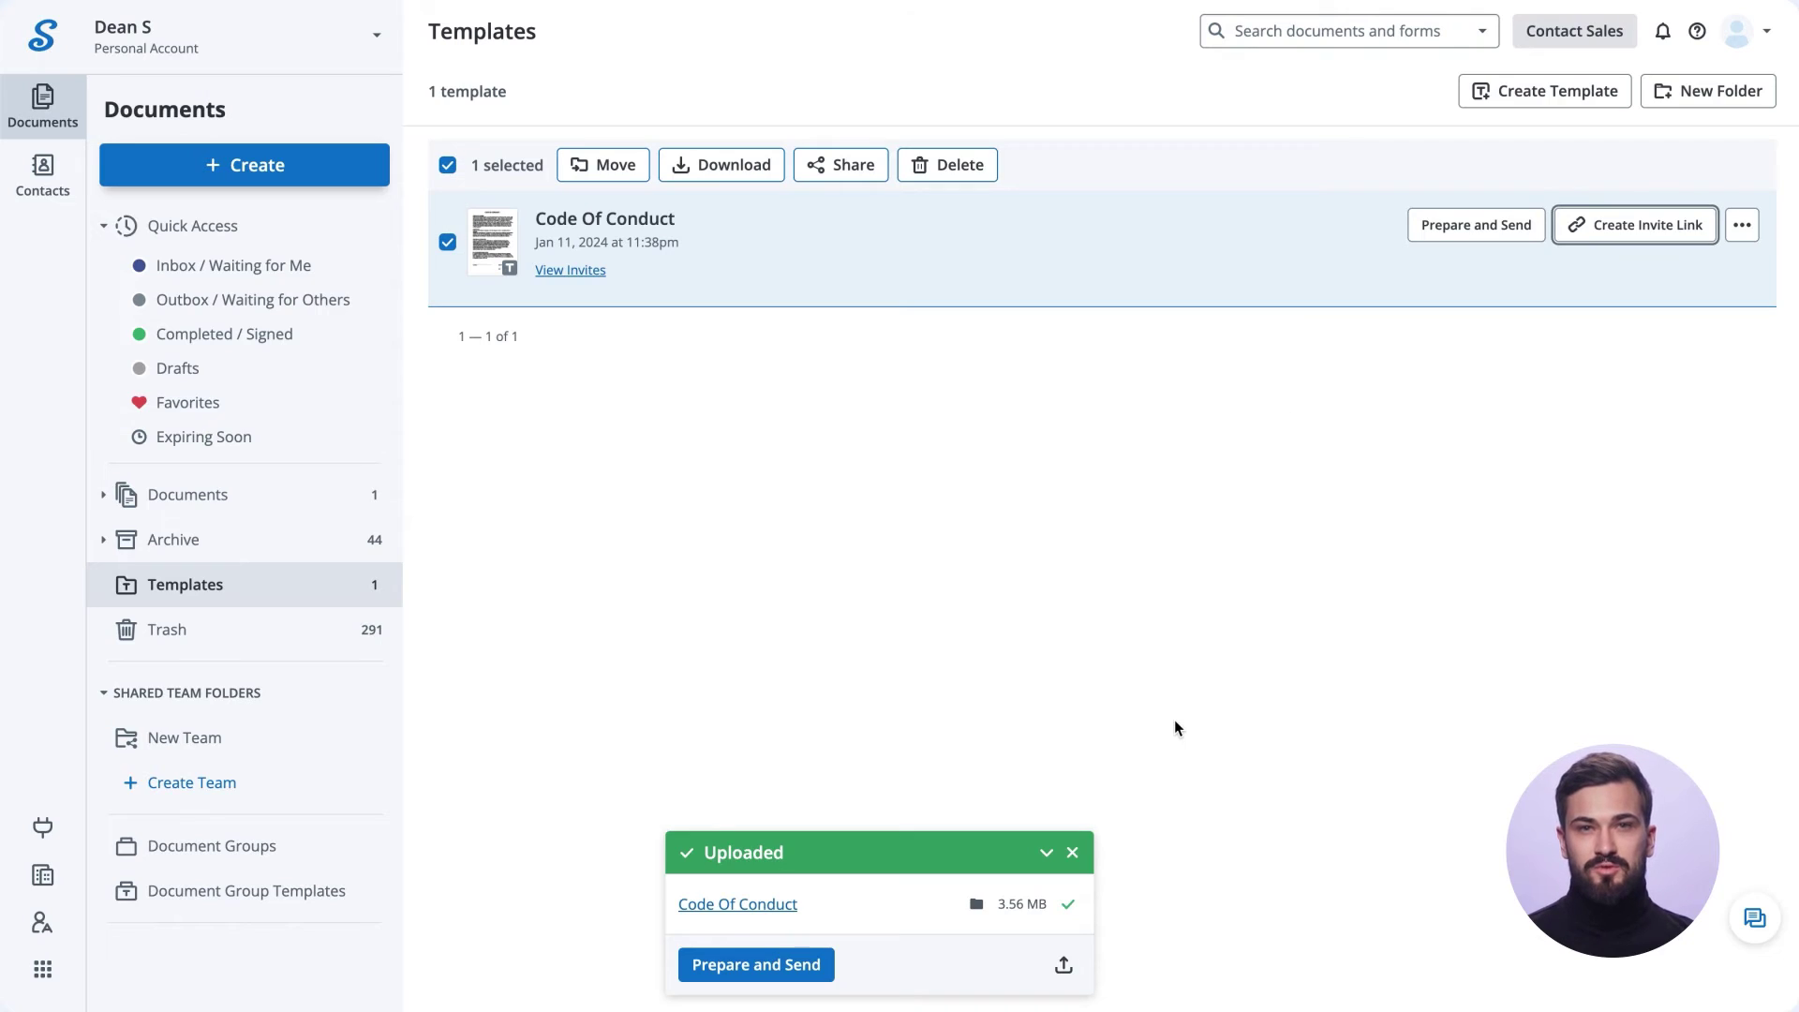
click(1059, 607)
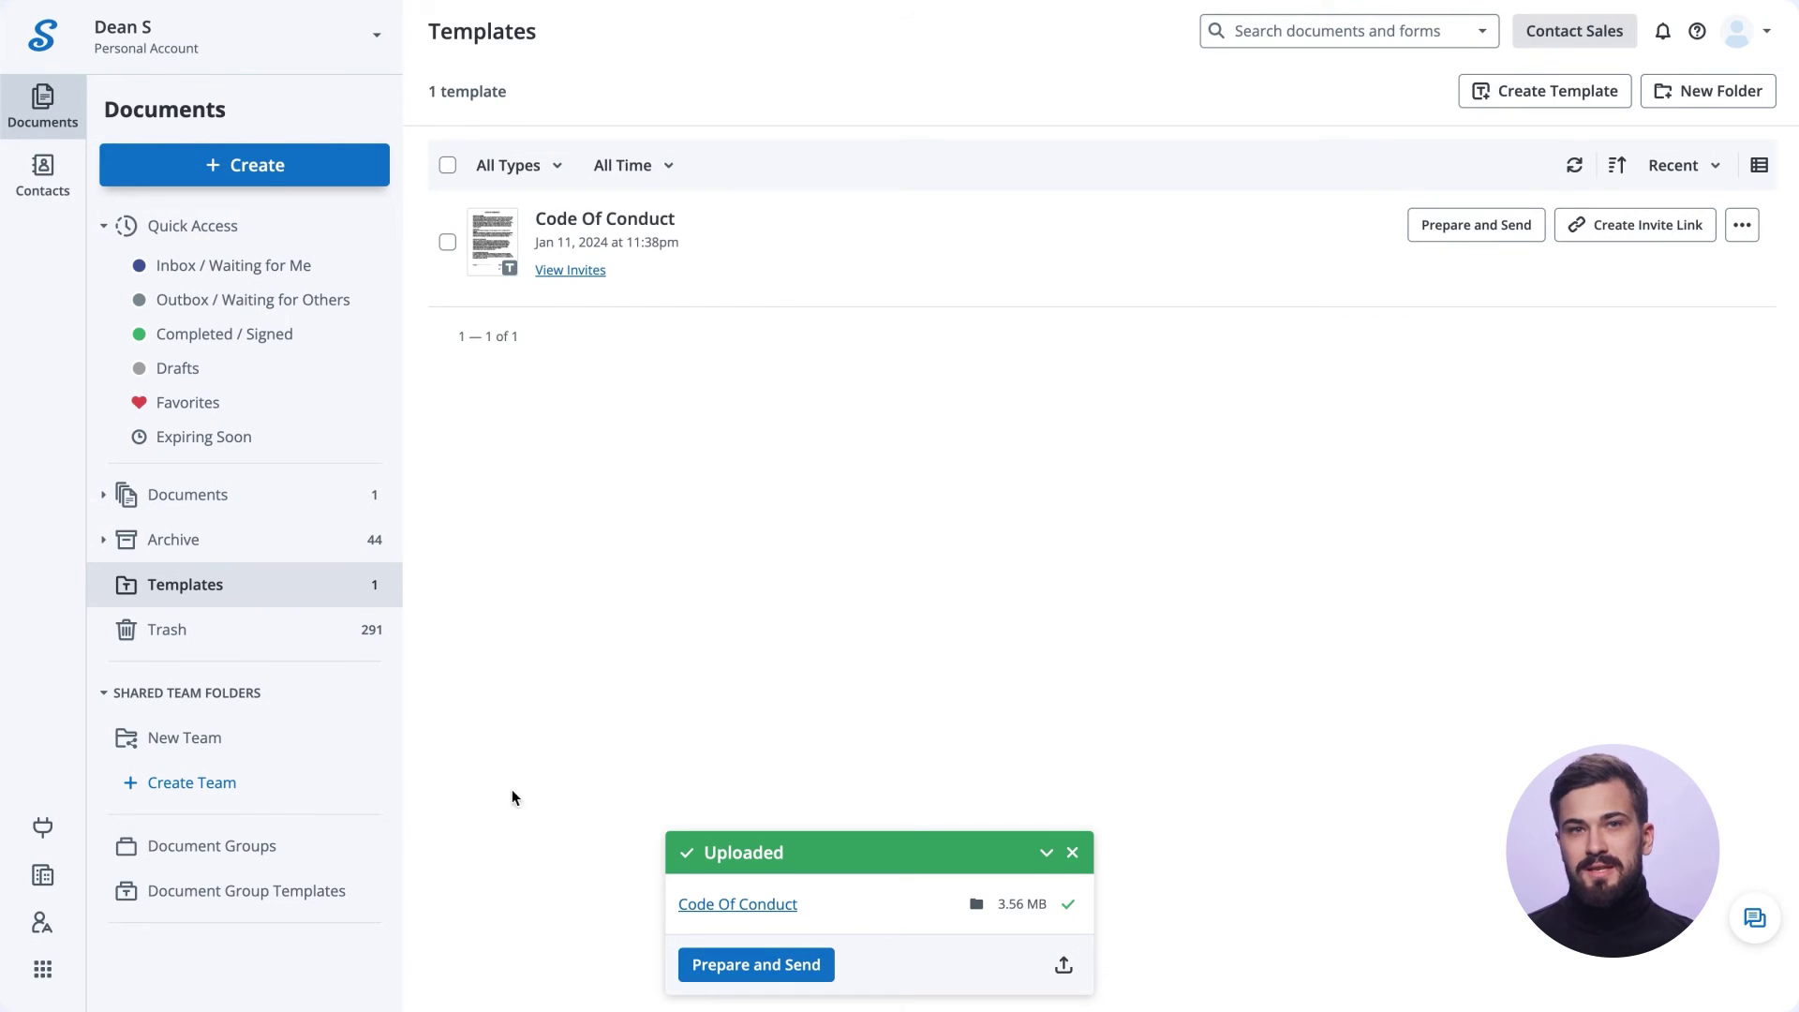
Create a document group from Code Of Conduct, Internal Agreement and Two Party NDA PDFs, moving Two Party NDA first.
click(326, 847)
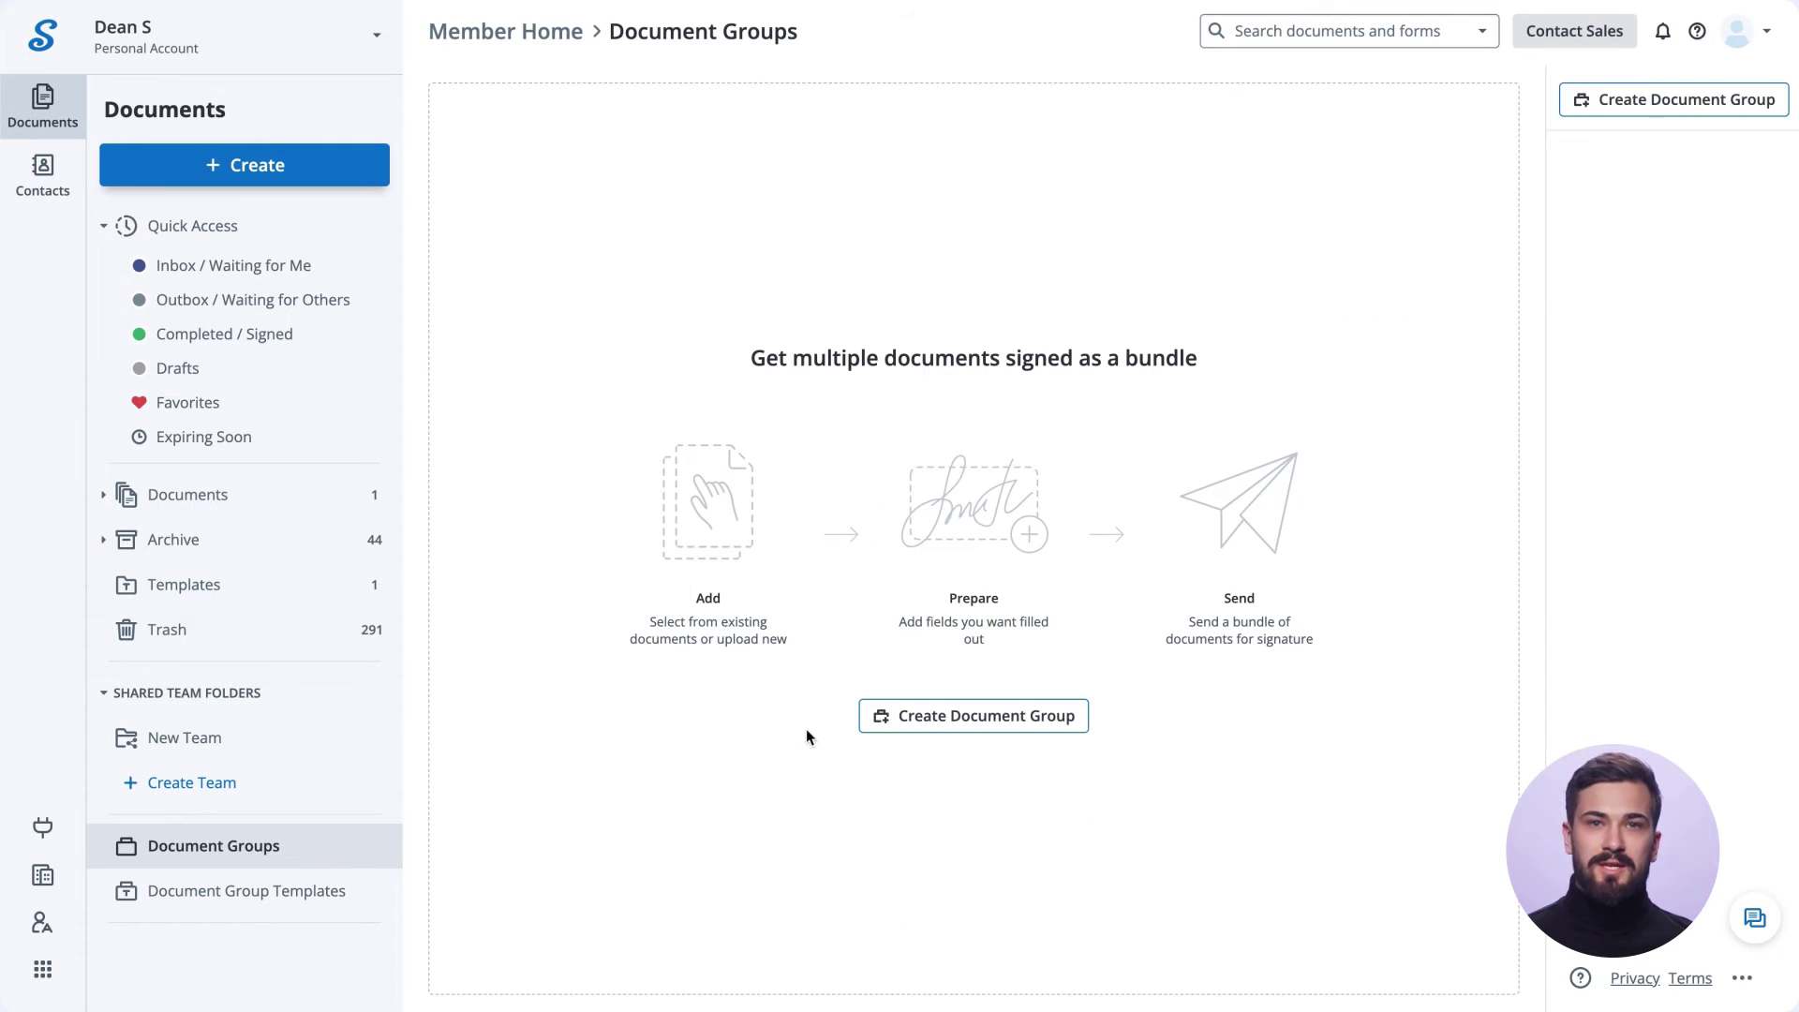
click(931, 715)
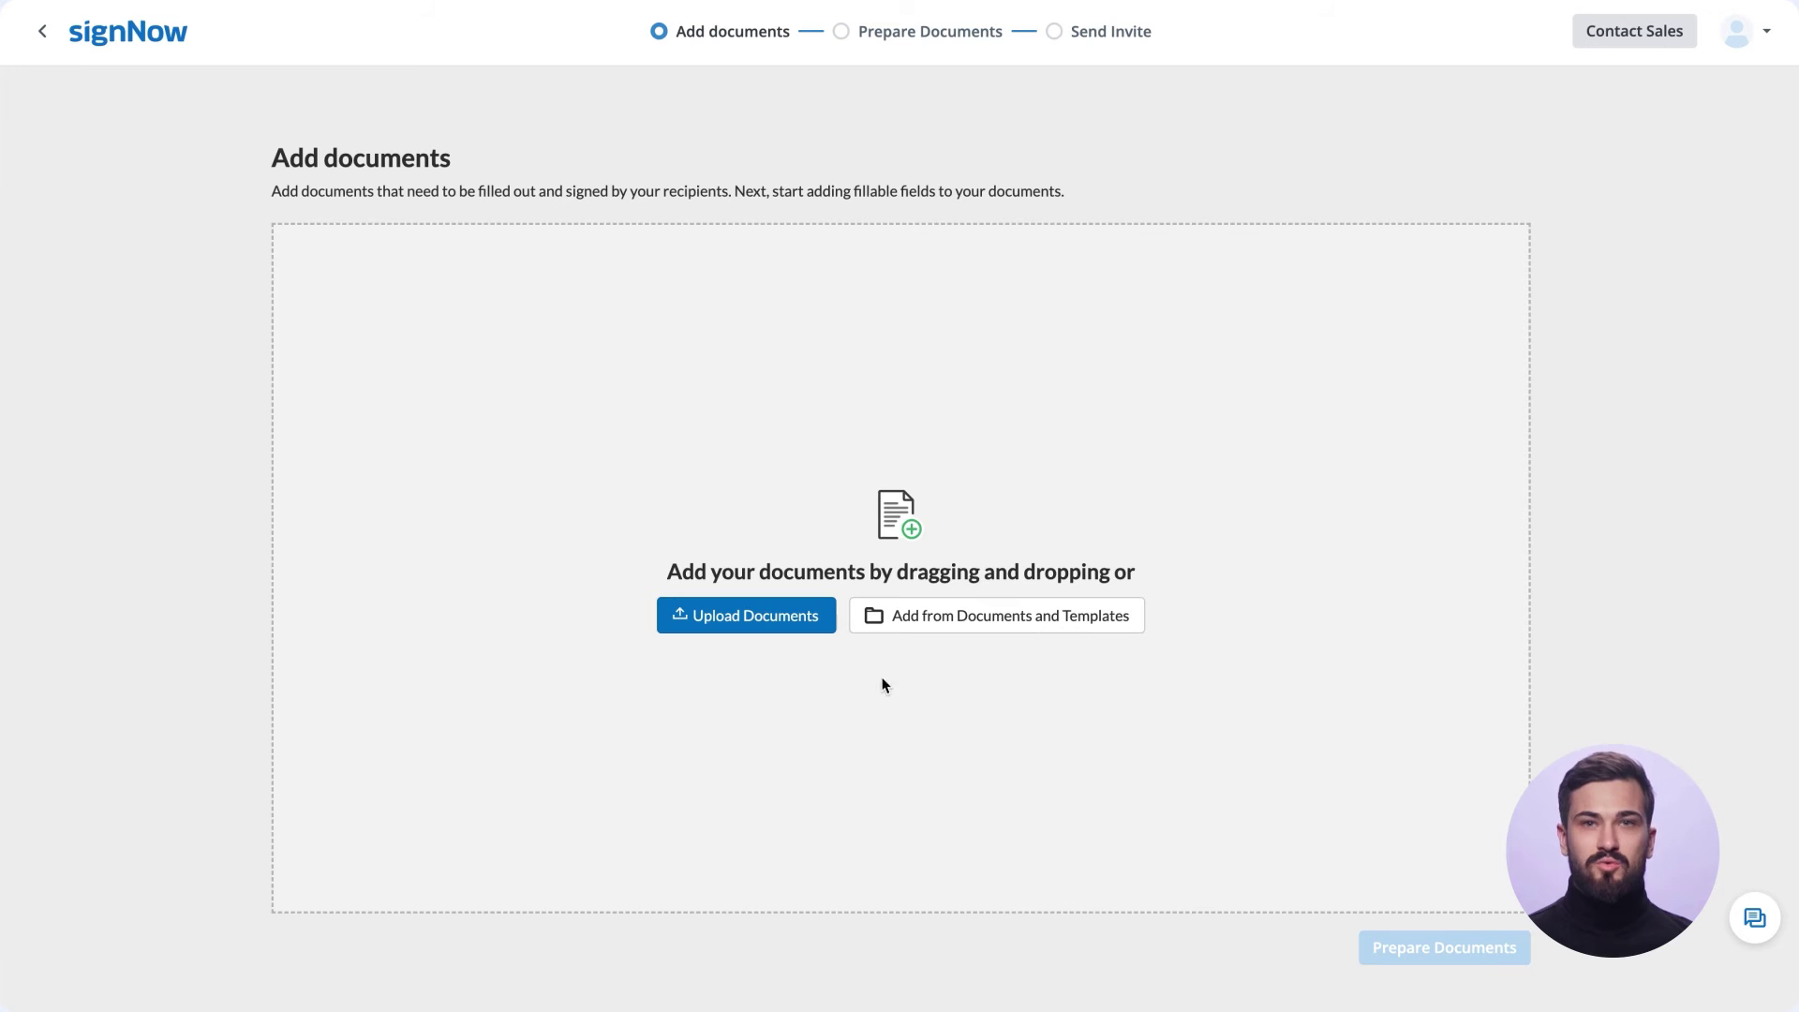
click(805, 626)
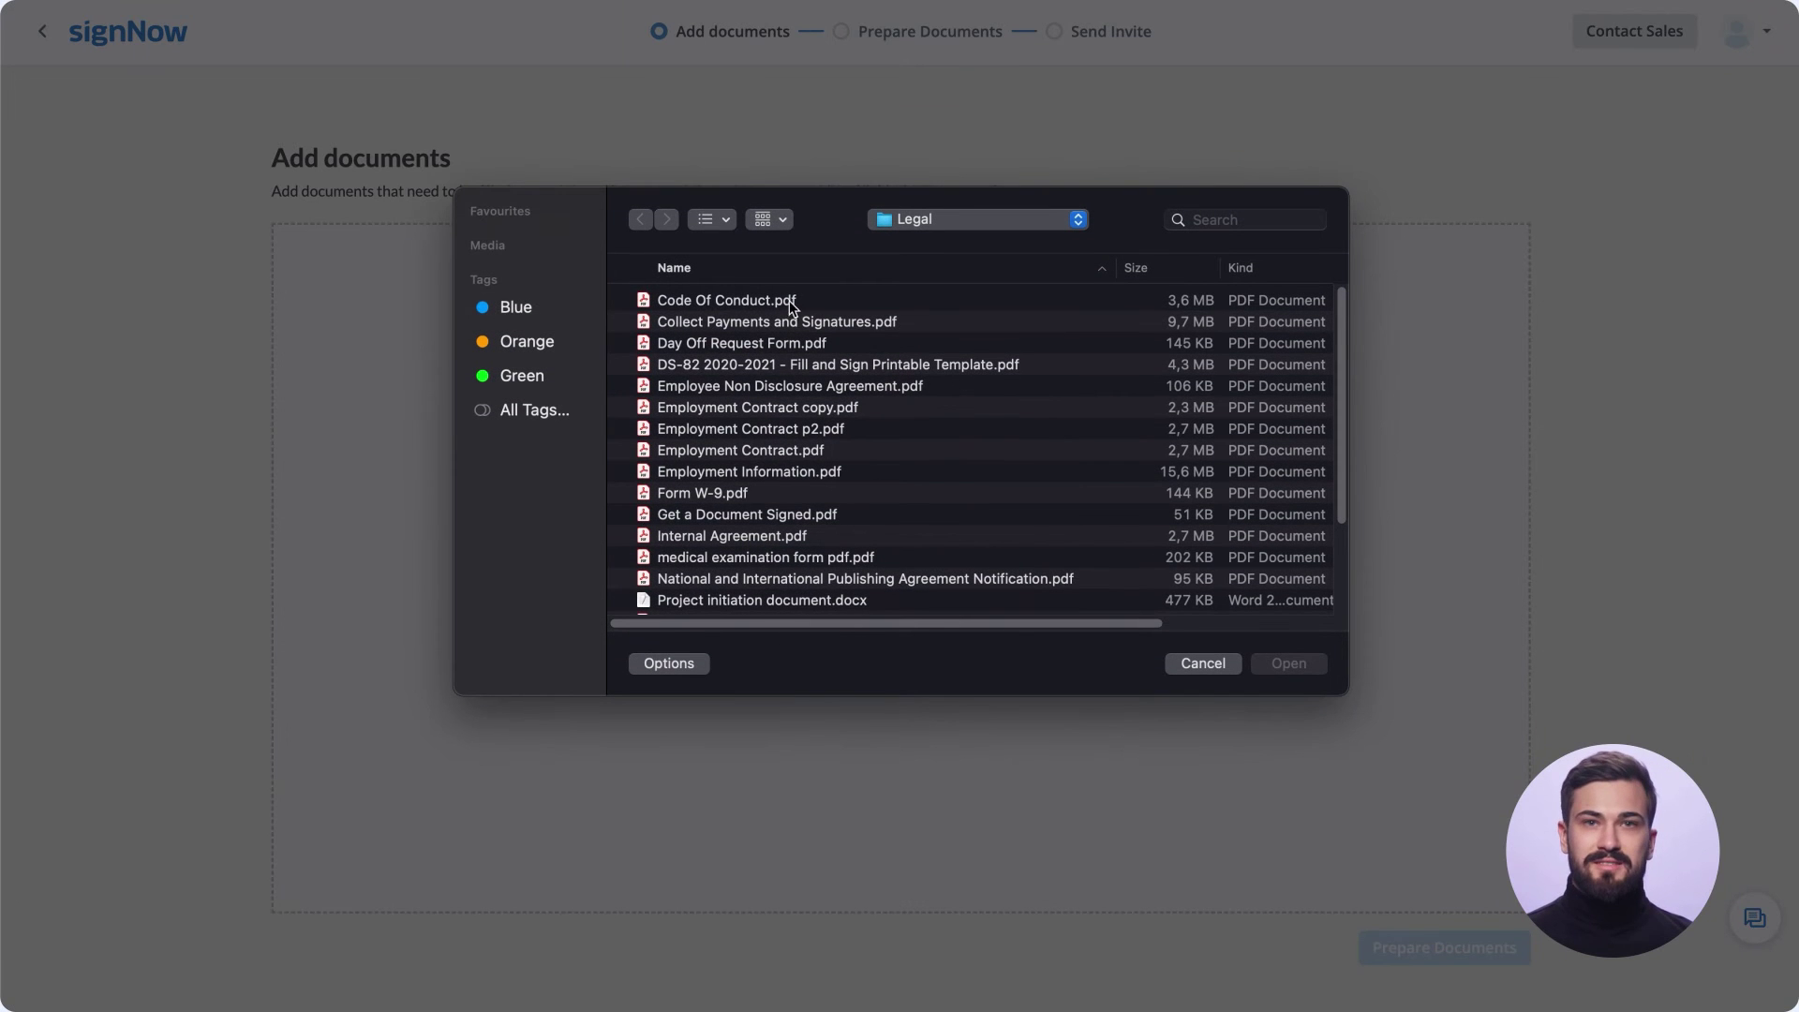
click(789, 305)
click(764, 535)
scroll(750, 555, down, 3)
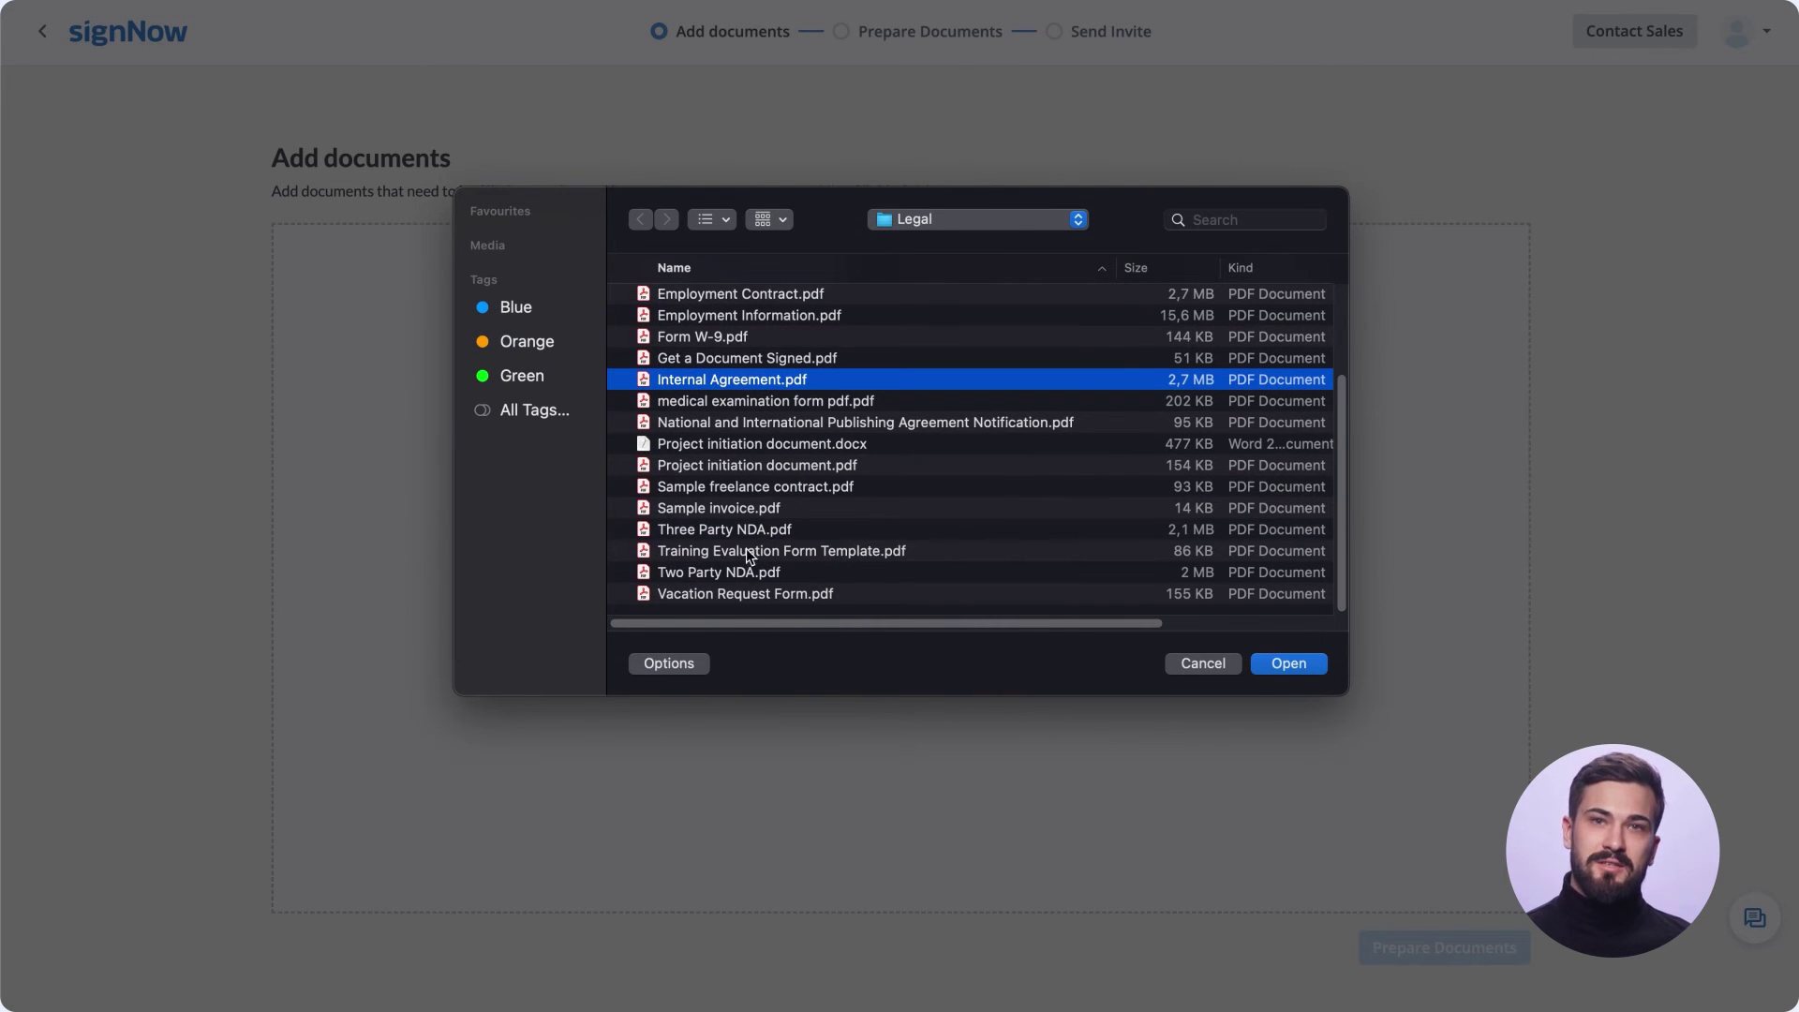
super+click(741, 579)
click(1288, 663)
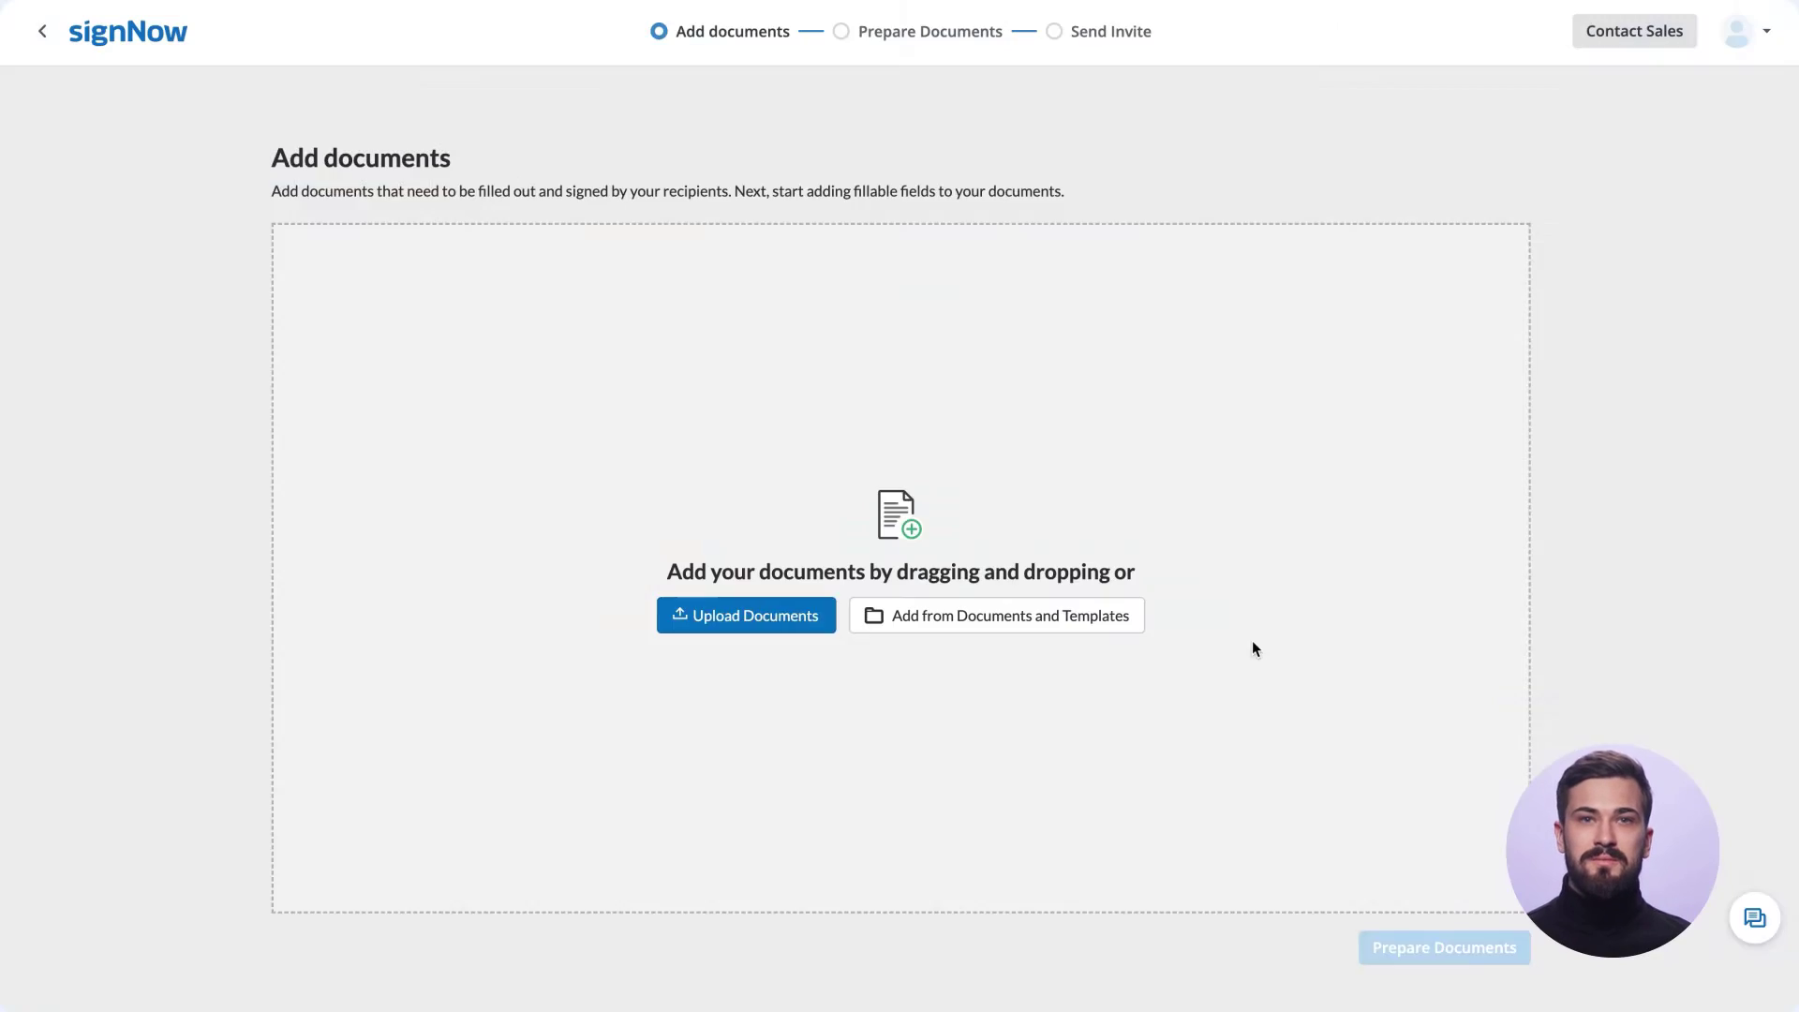
drag(436, 506, 502, 414)
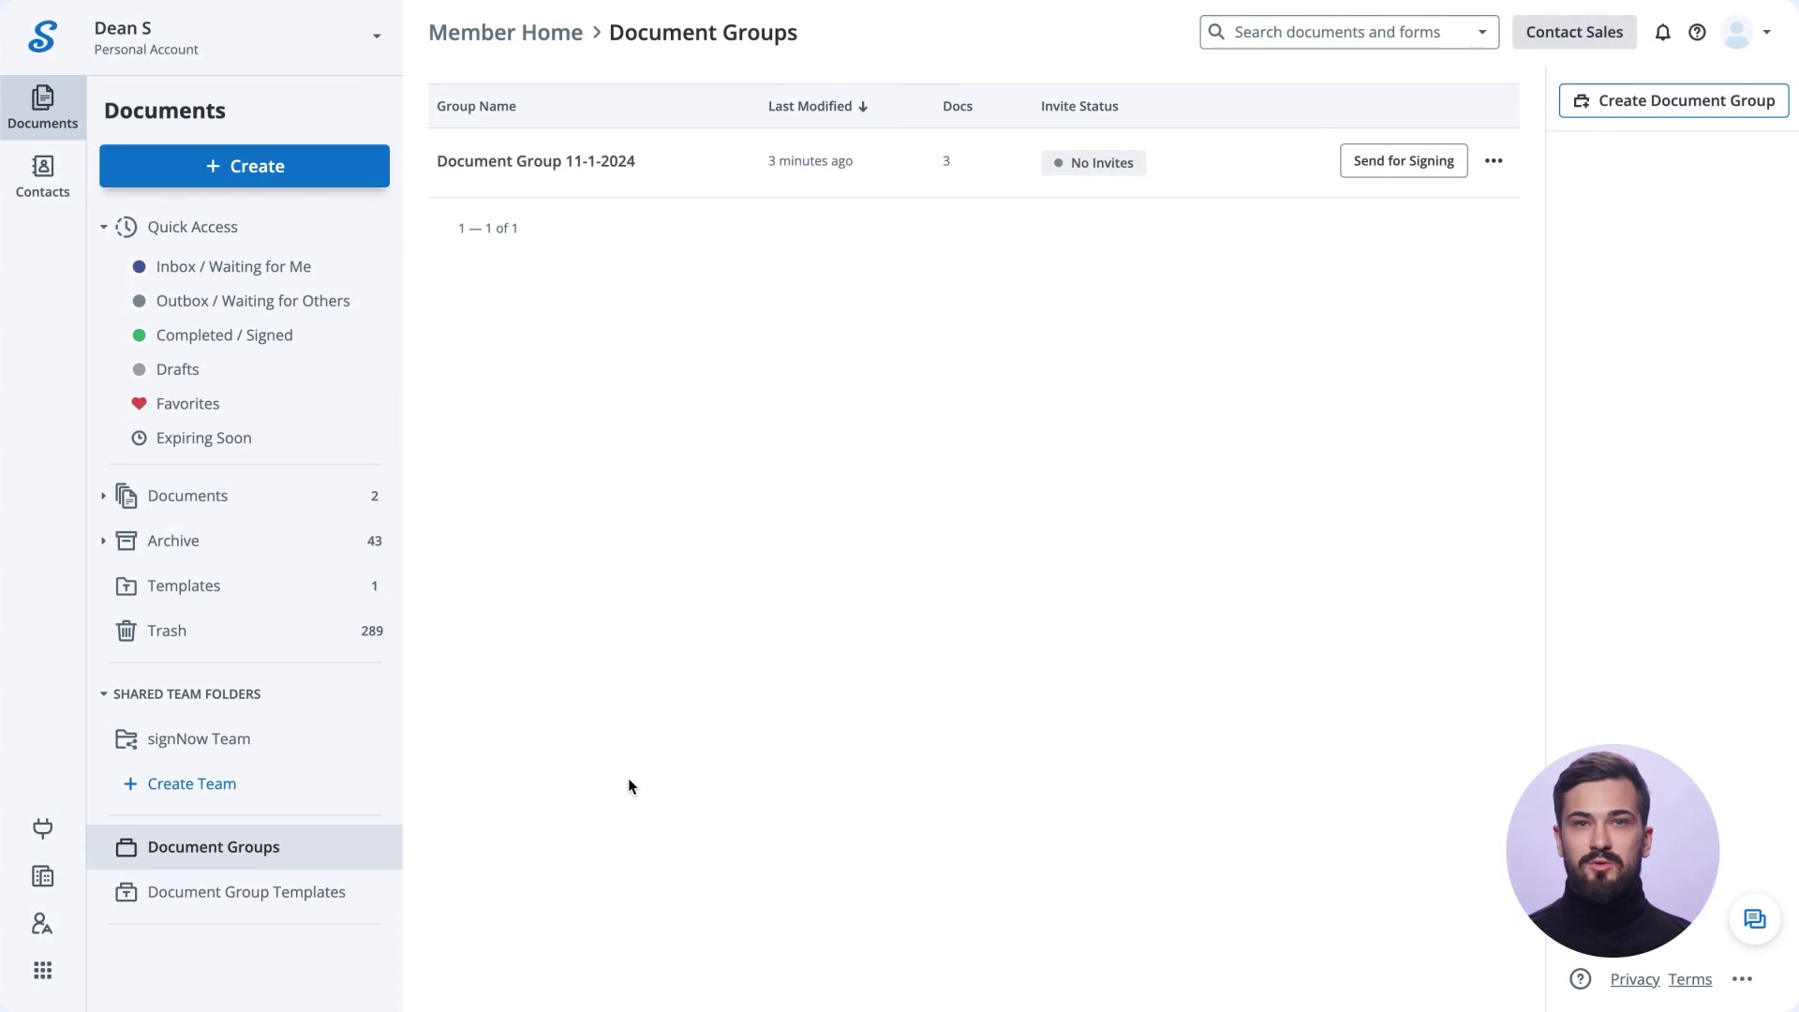
Create a new team named 'signNow New Team'.
click(197, 784)
text(signNow New Team)
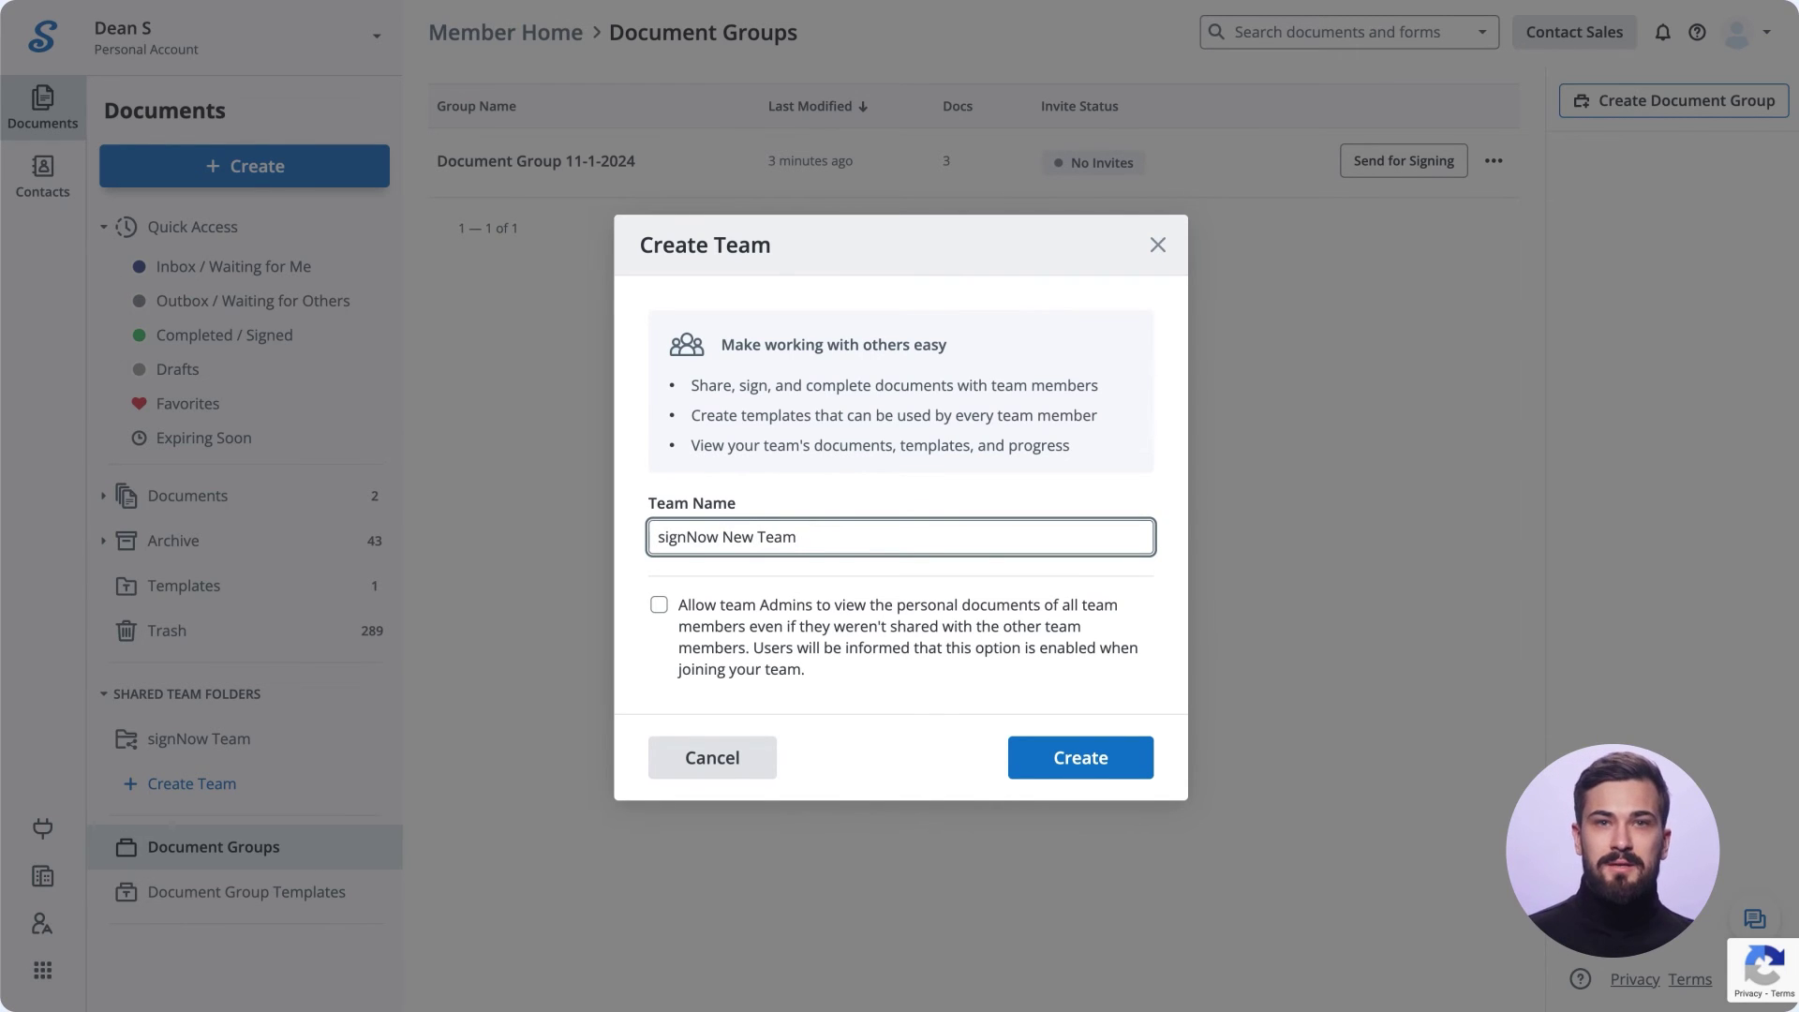
click(1075, 757)
Invite two suggested user addresses to the team with the Member role.
click(1325, 66)
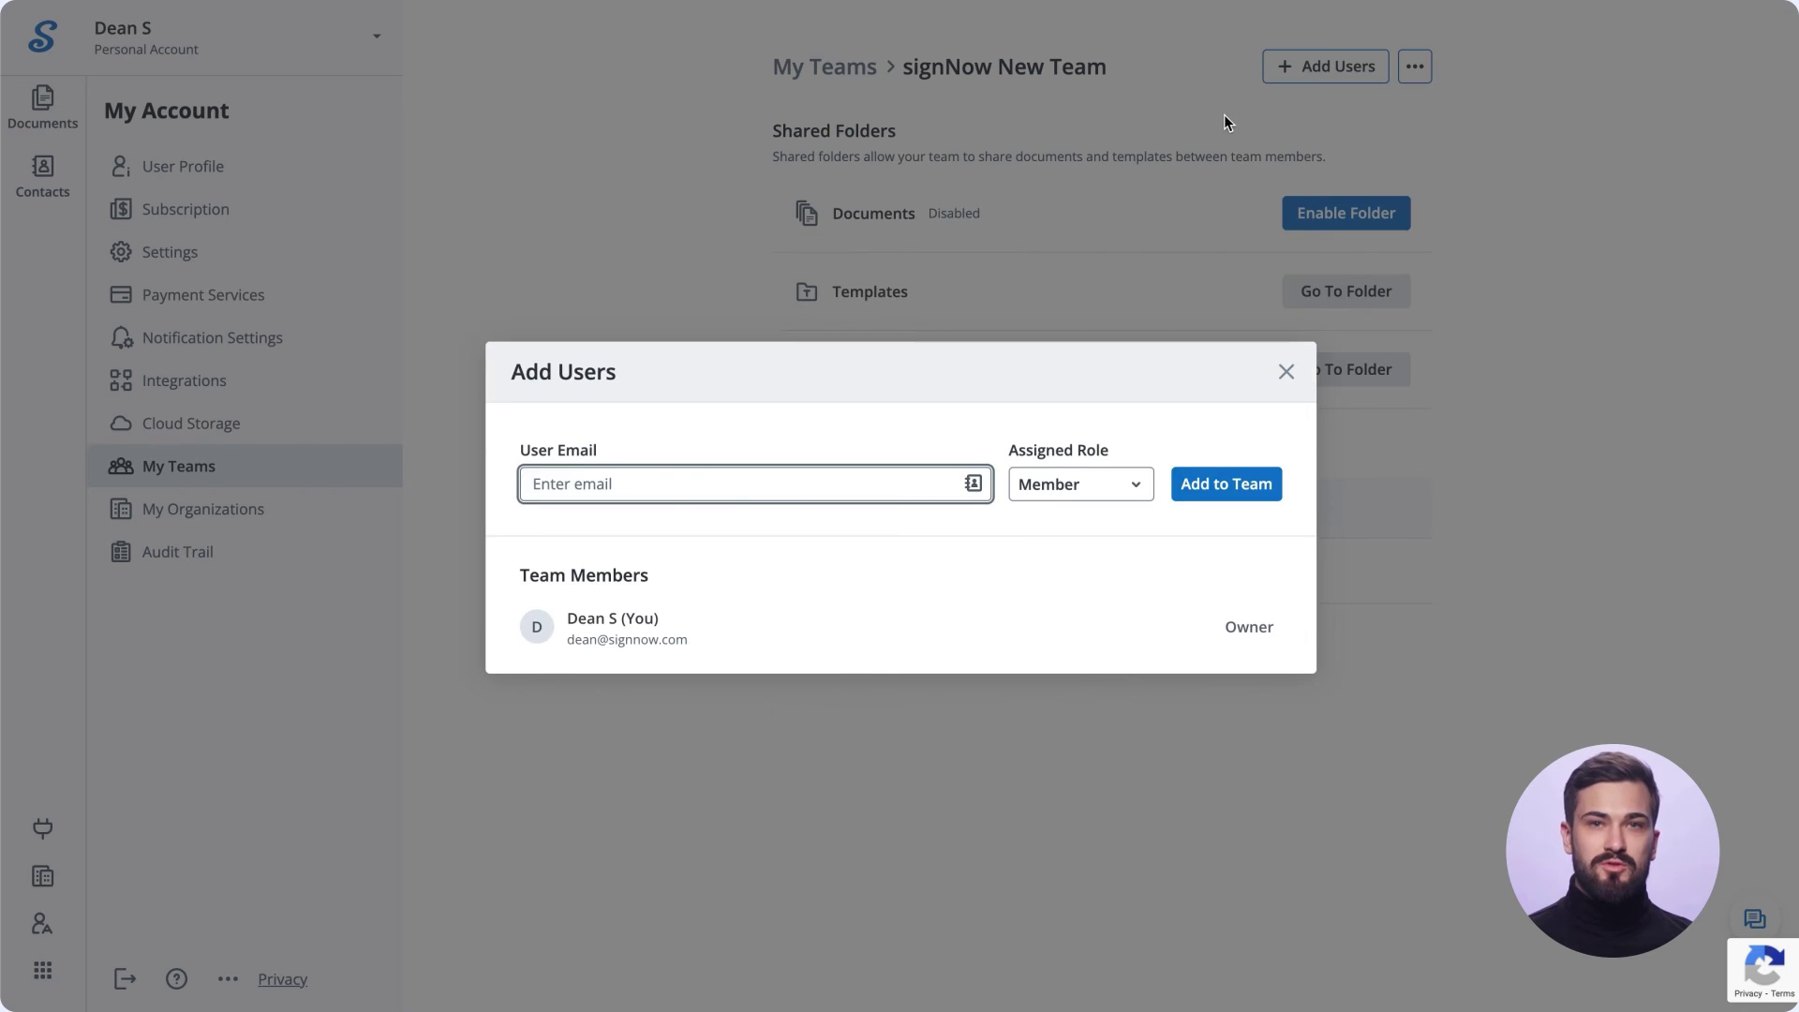
text(jane)
click(866, 548)
text(jane)
click(867, 539)
click(1135, 477)
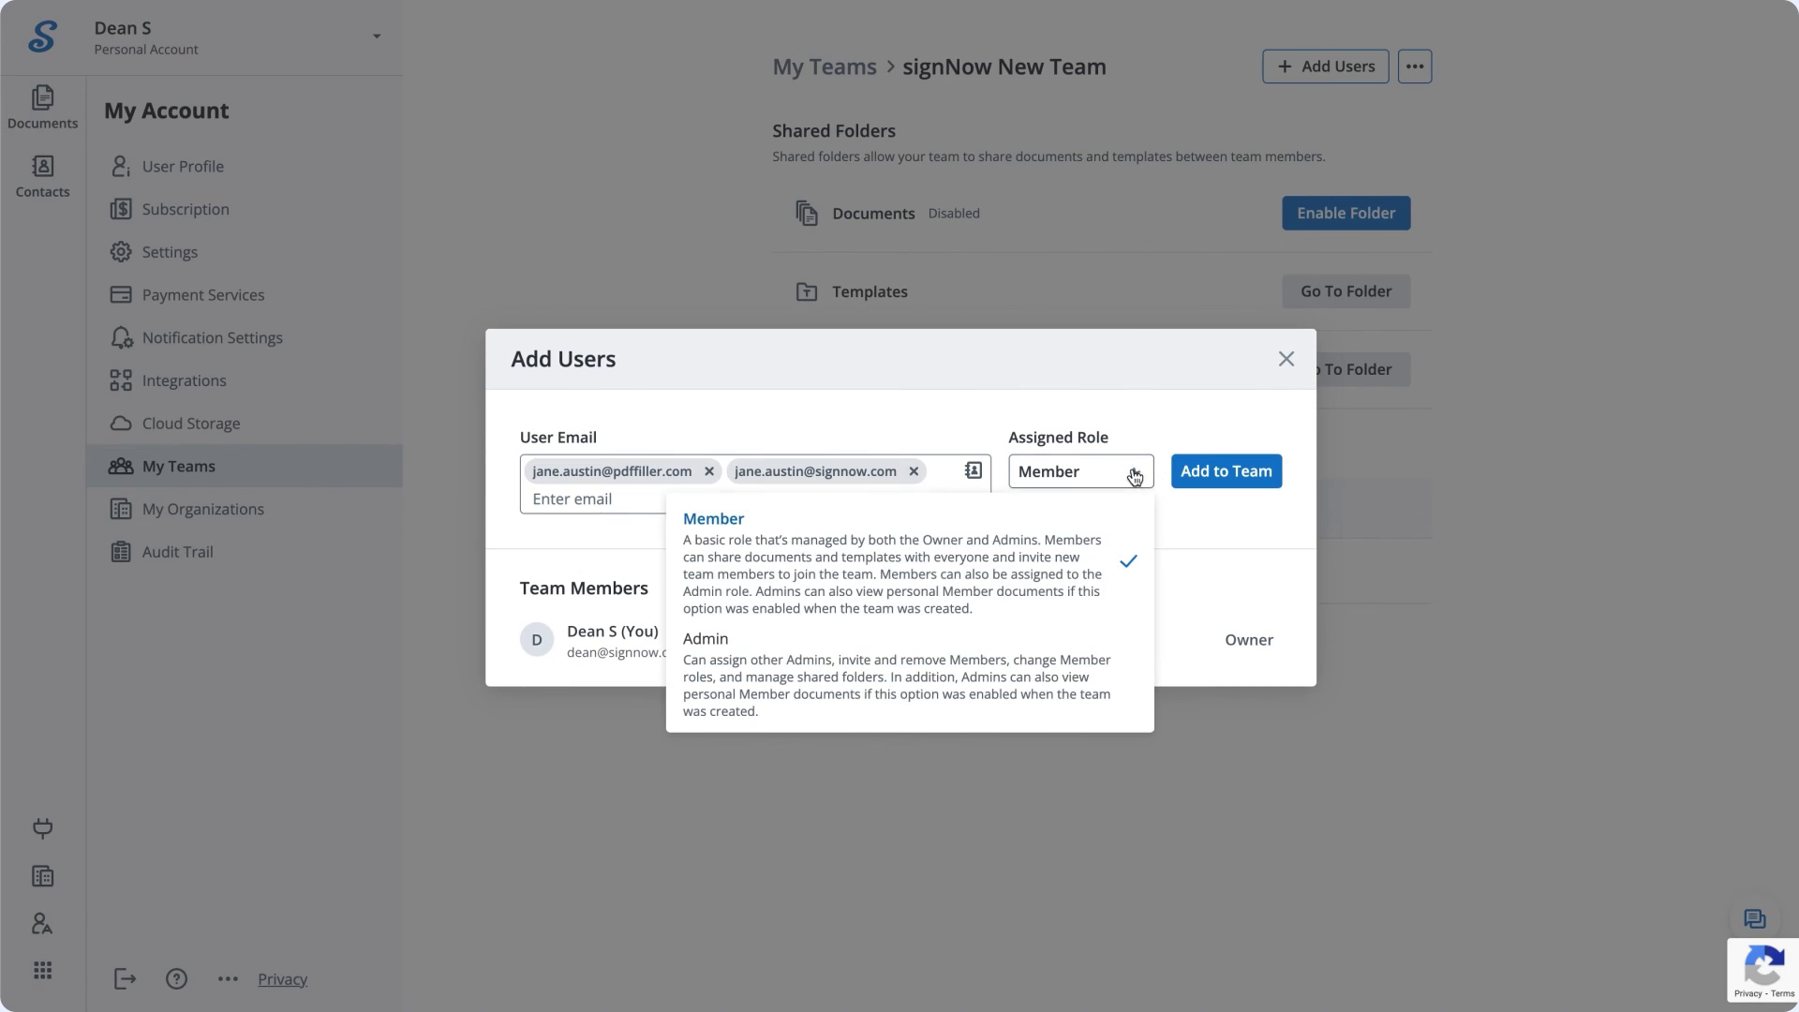
click(1224, 470)
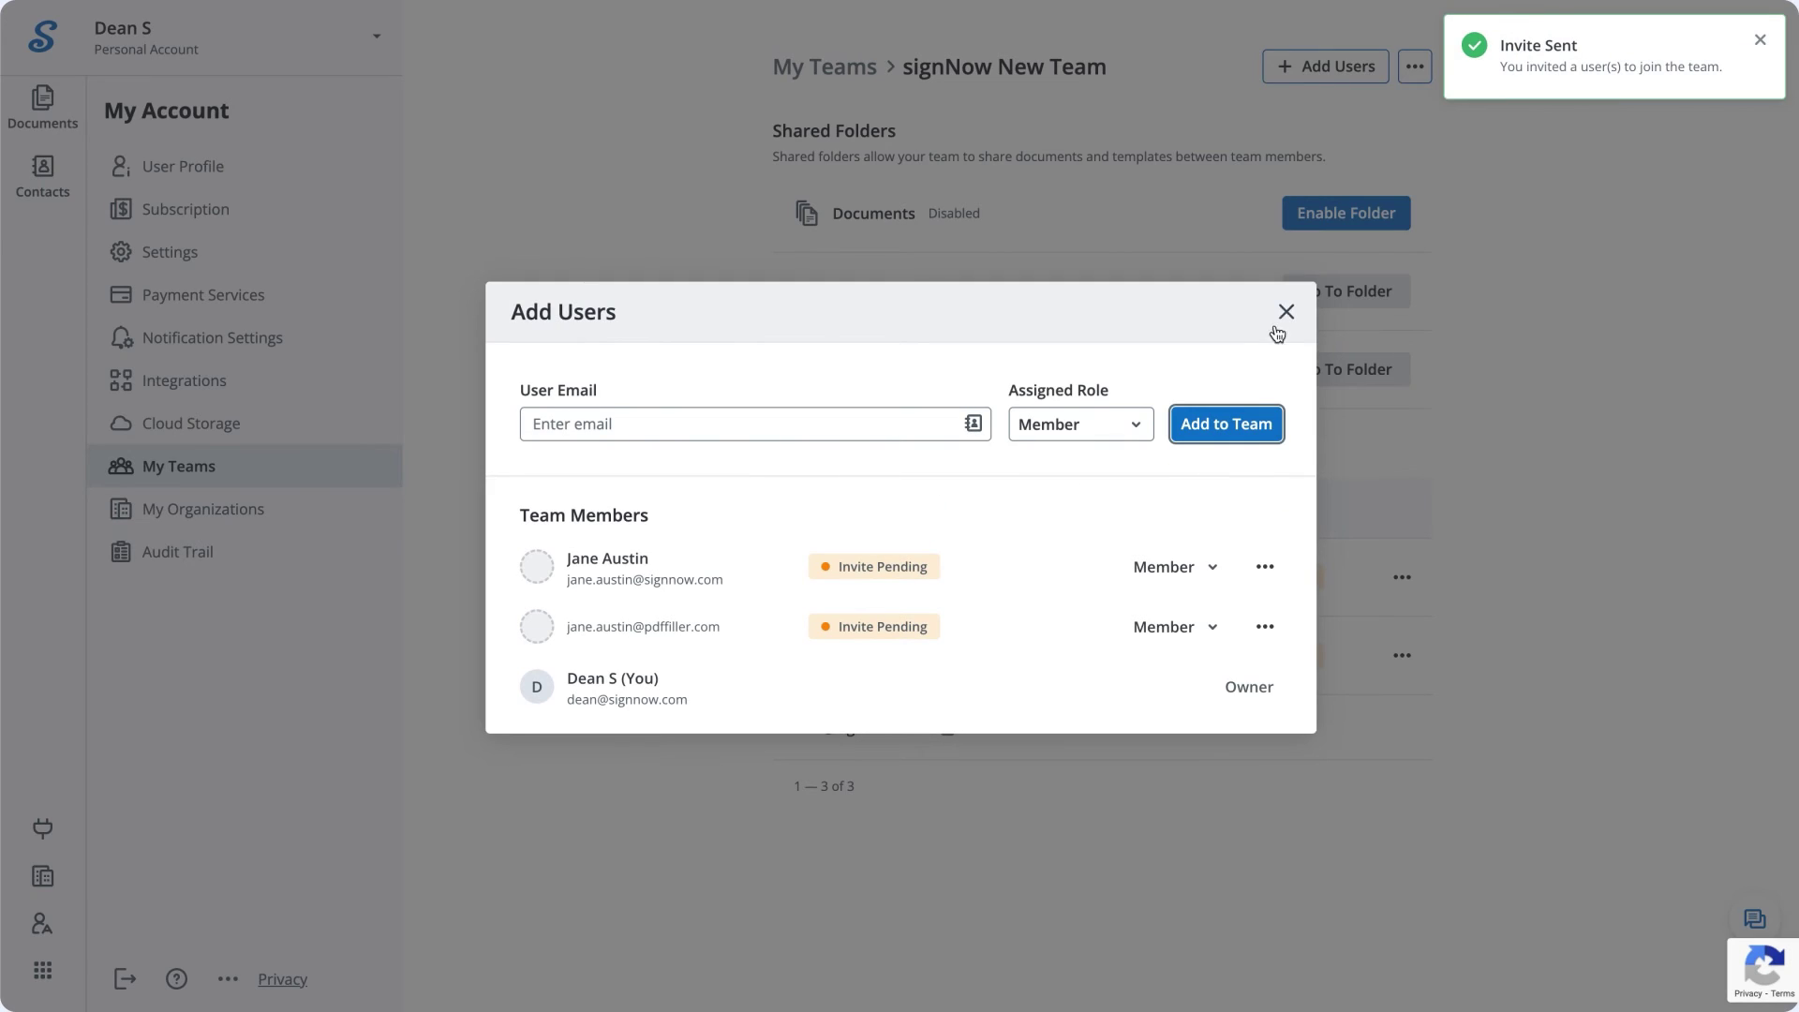
click(1278, 326)
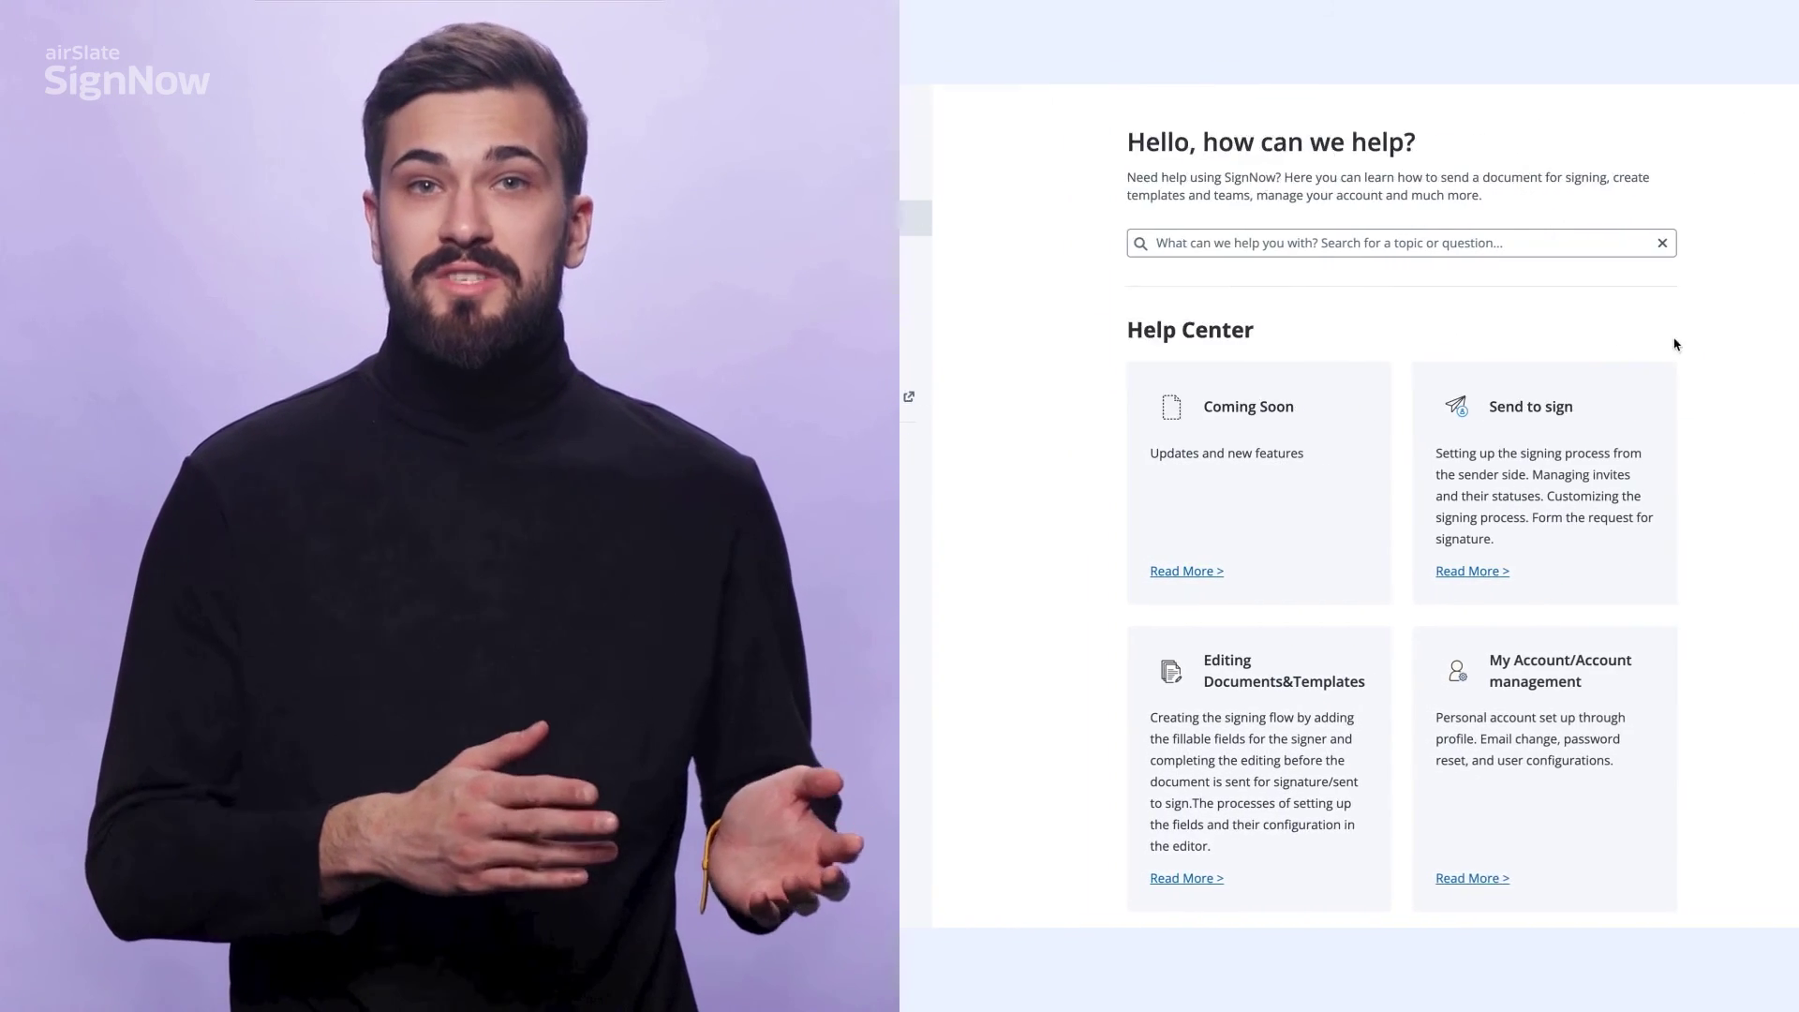
Start a Live Support Chat and write the message 'Hello! I have a question!'.
click(1681, 875)
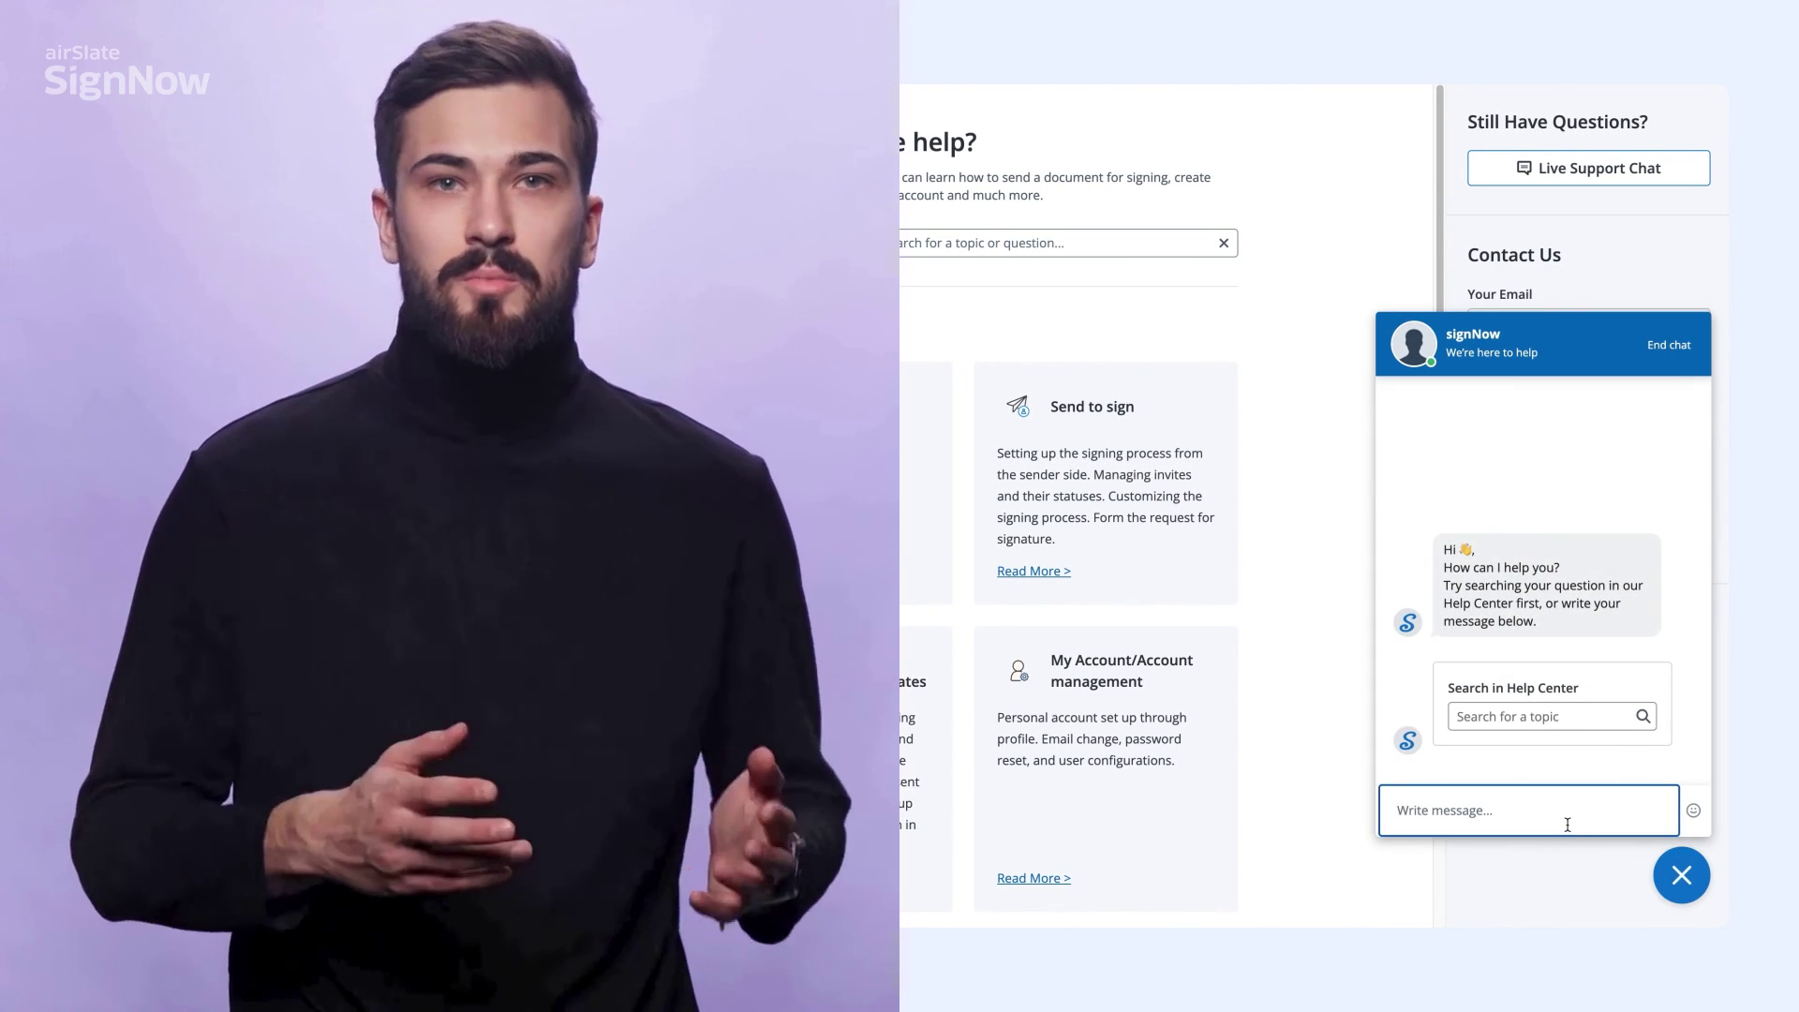
text(Hello! I have a)
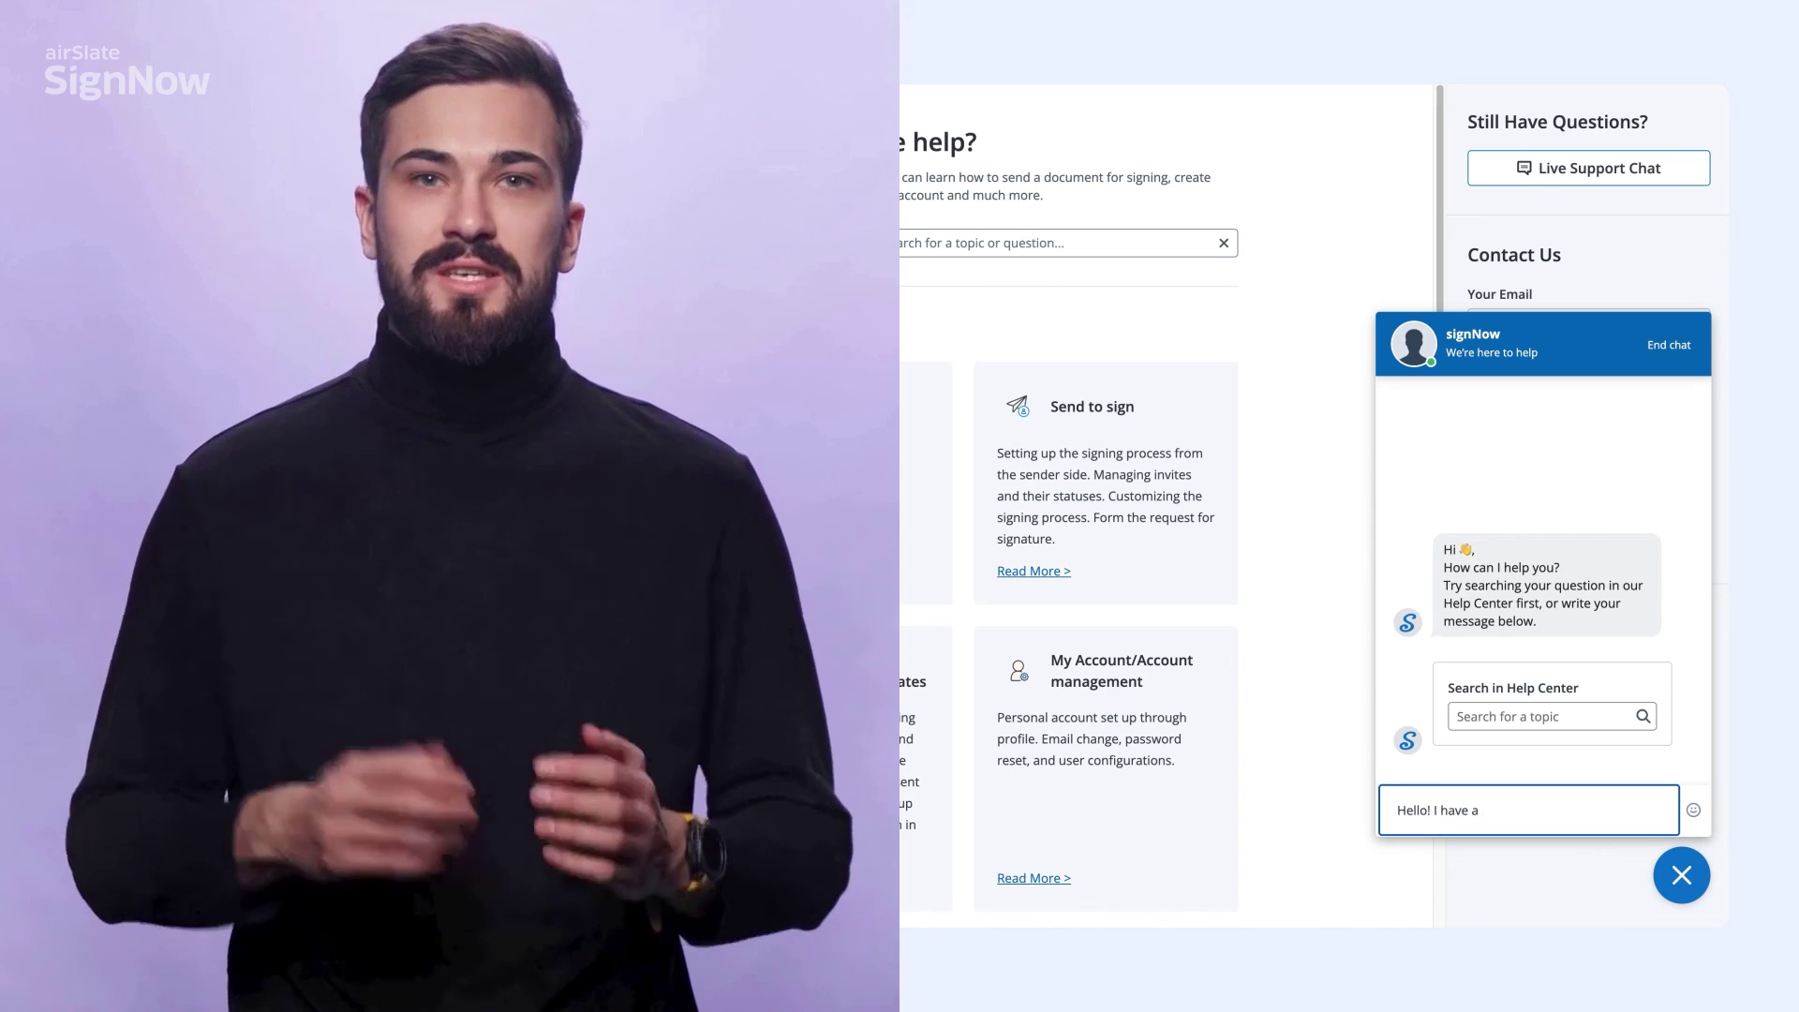
text( question!)
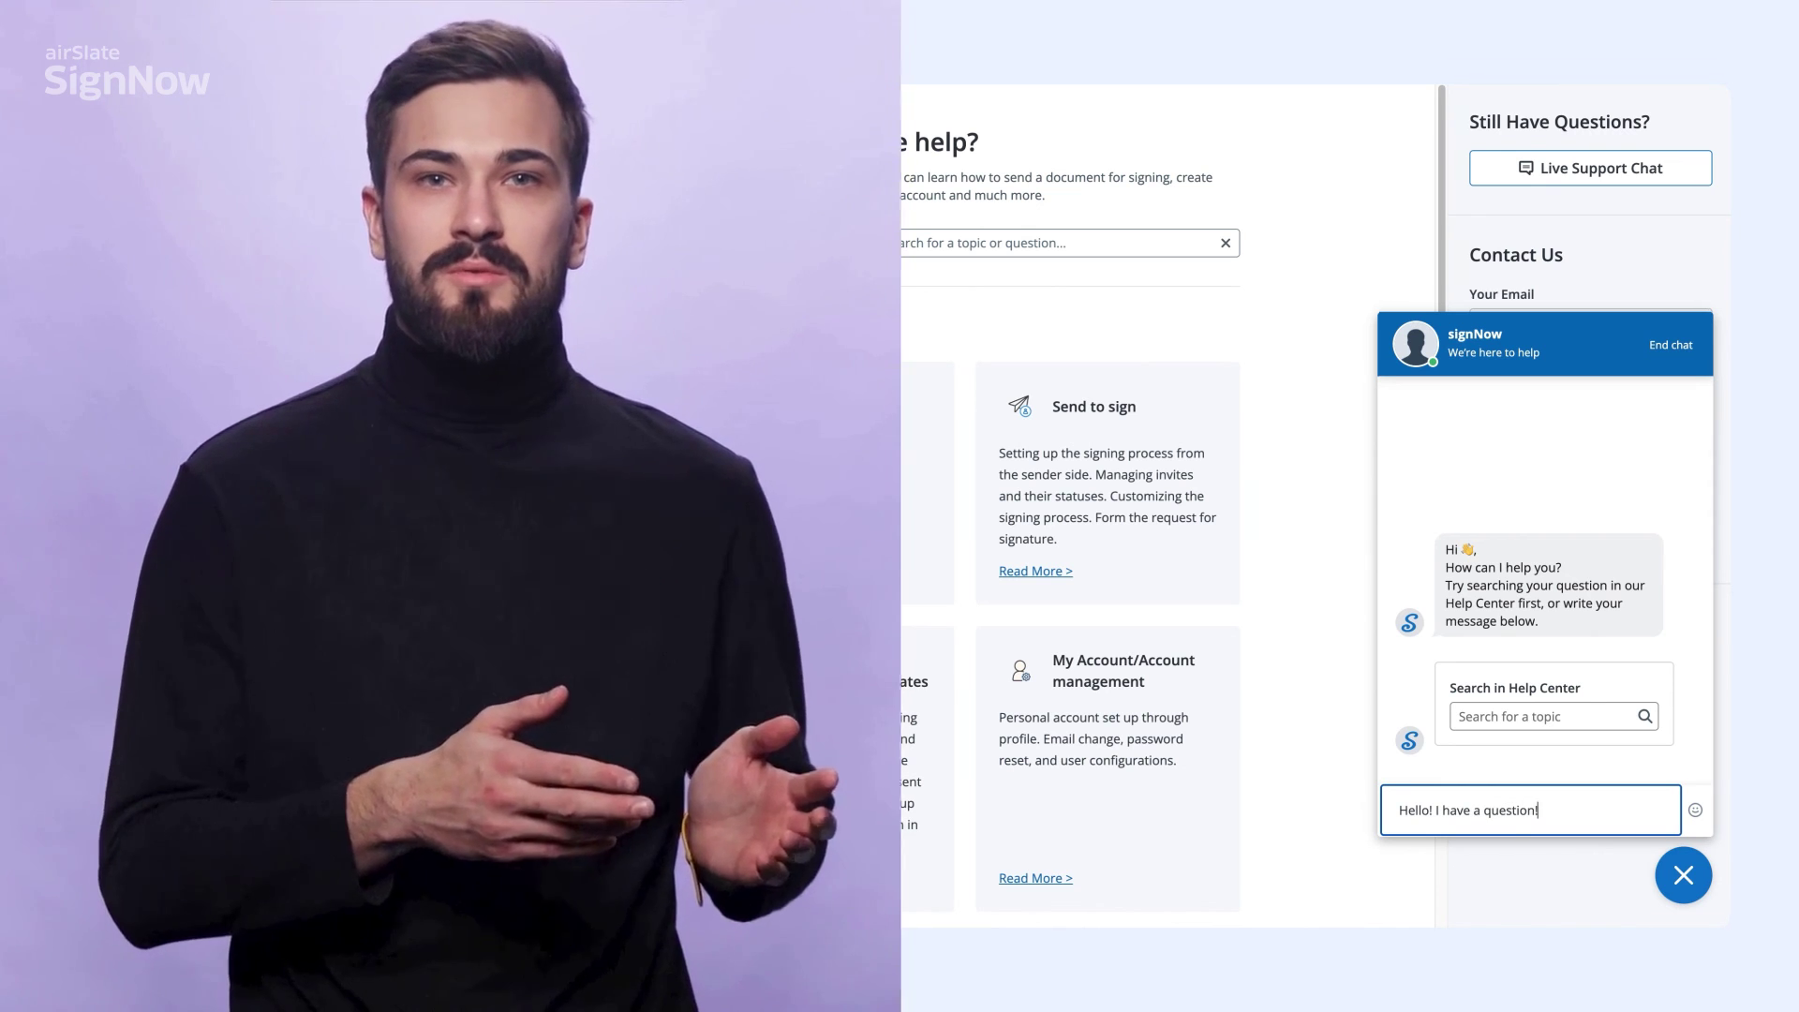